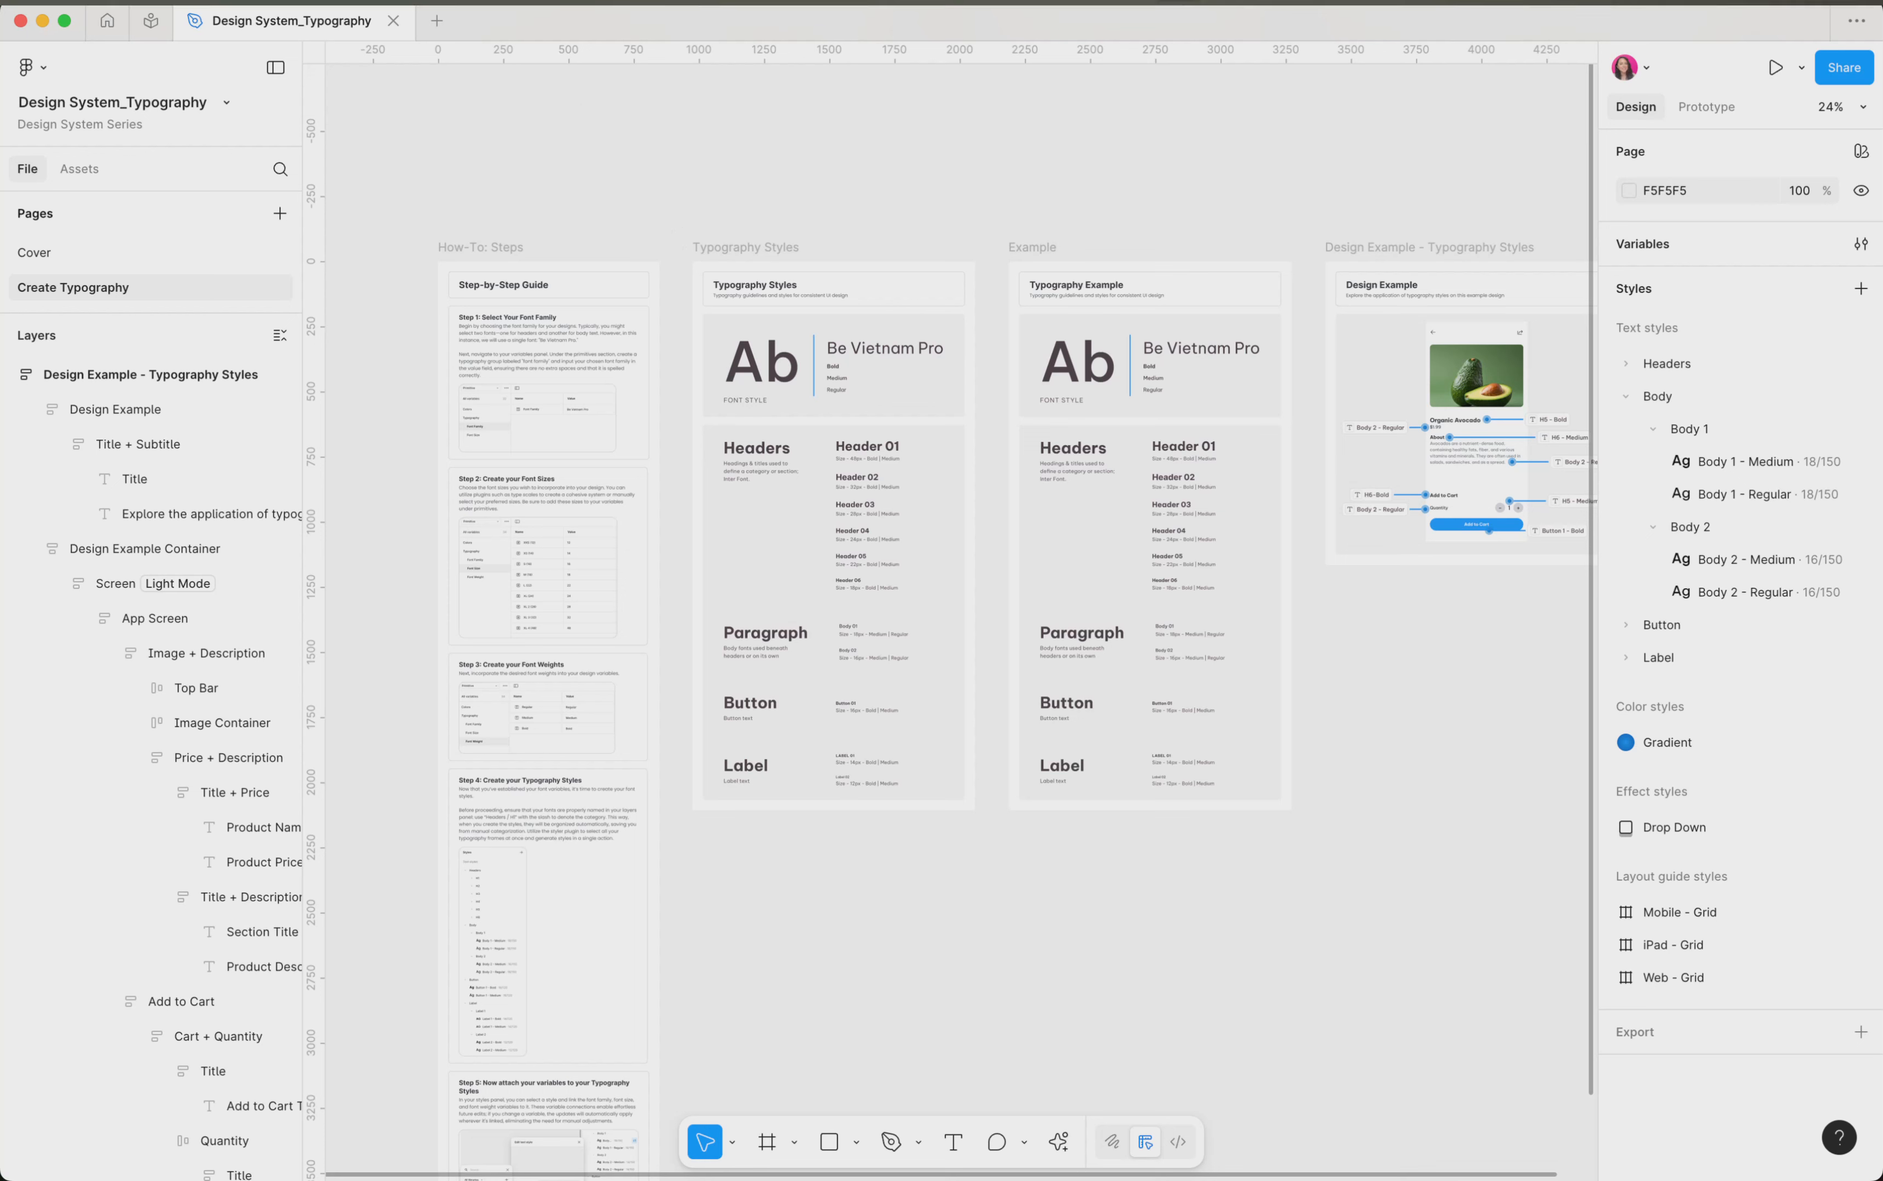
# Generate heading text styles with the Typography Starter Pack plugin using its default Arial settings
pyautogui.click(539, 2)
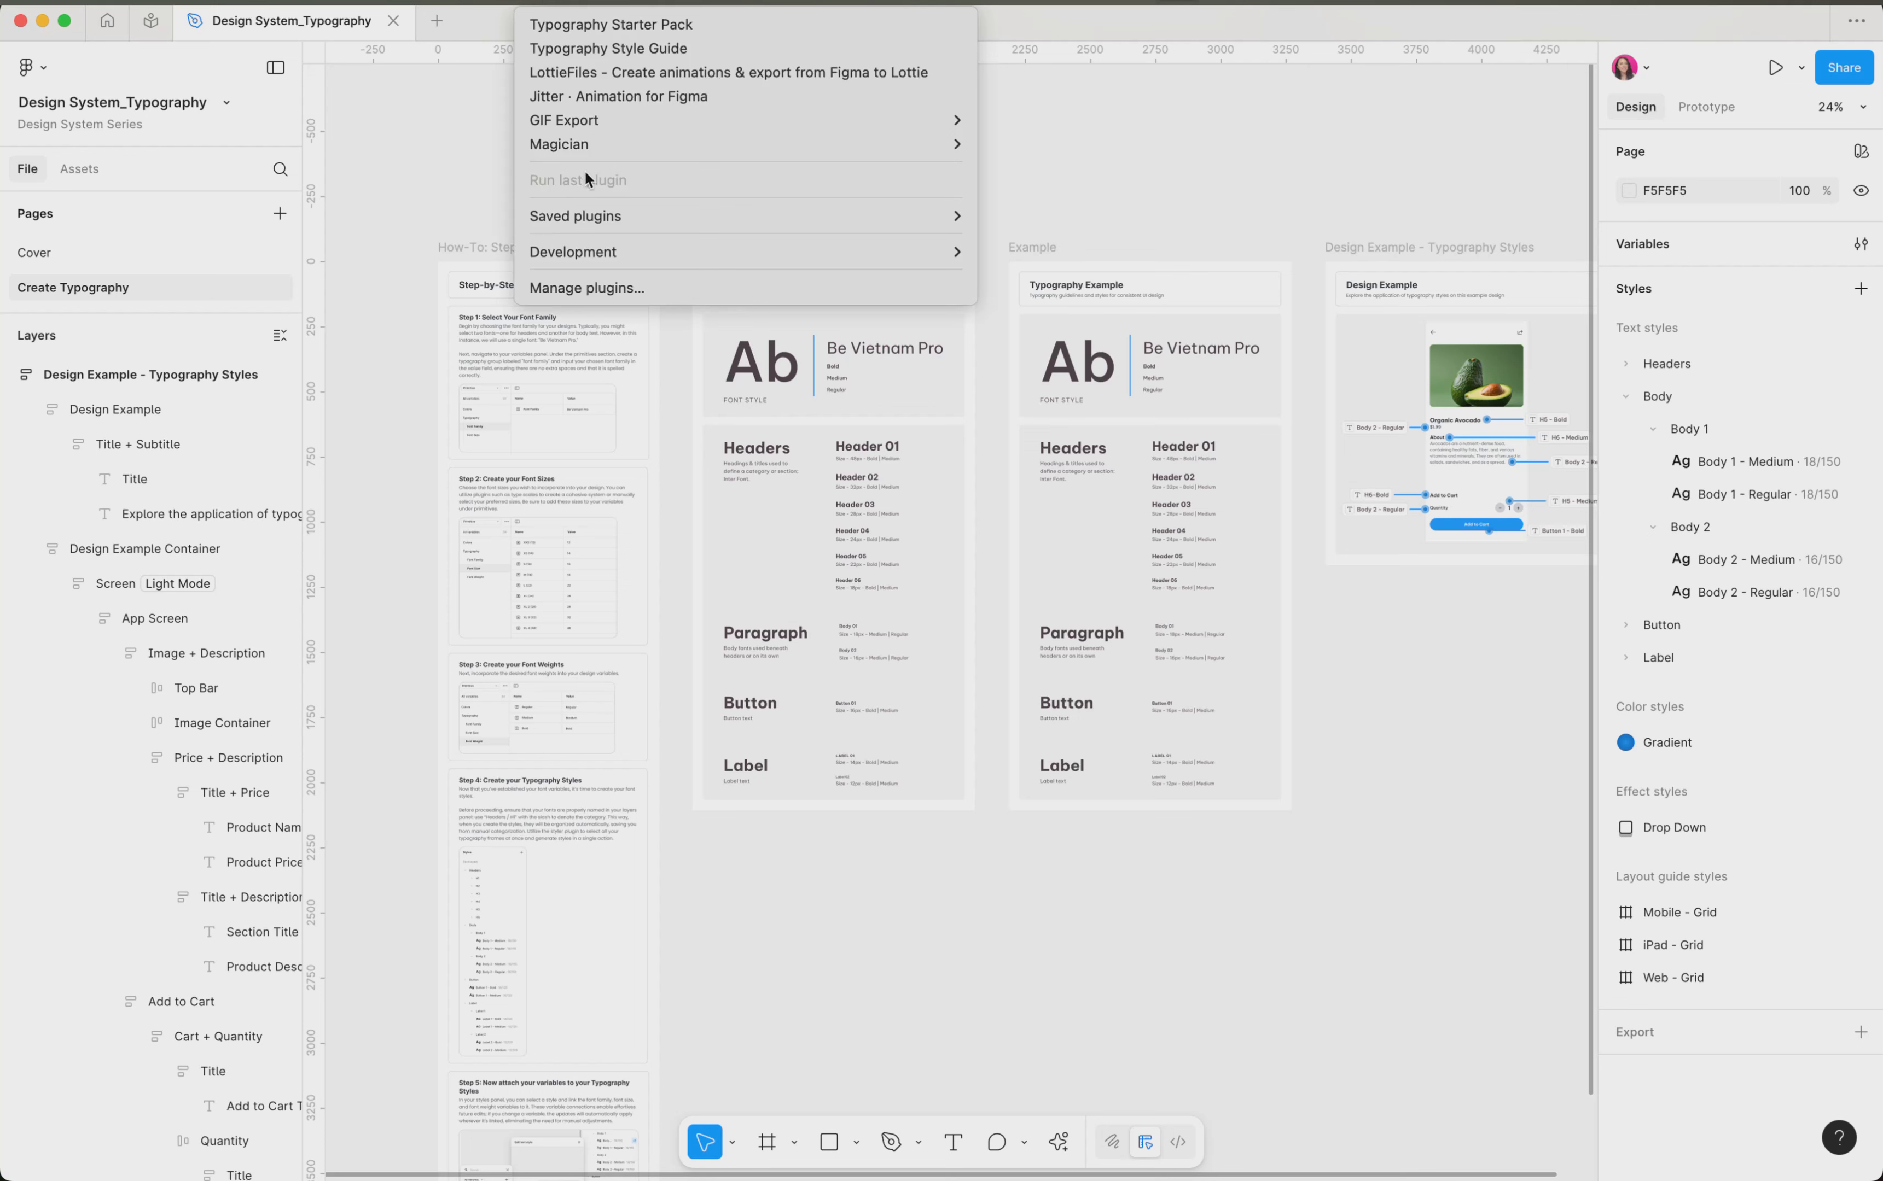
pyautogui.click(618, 287)
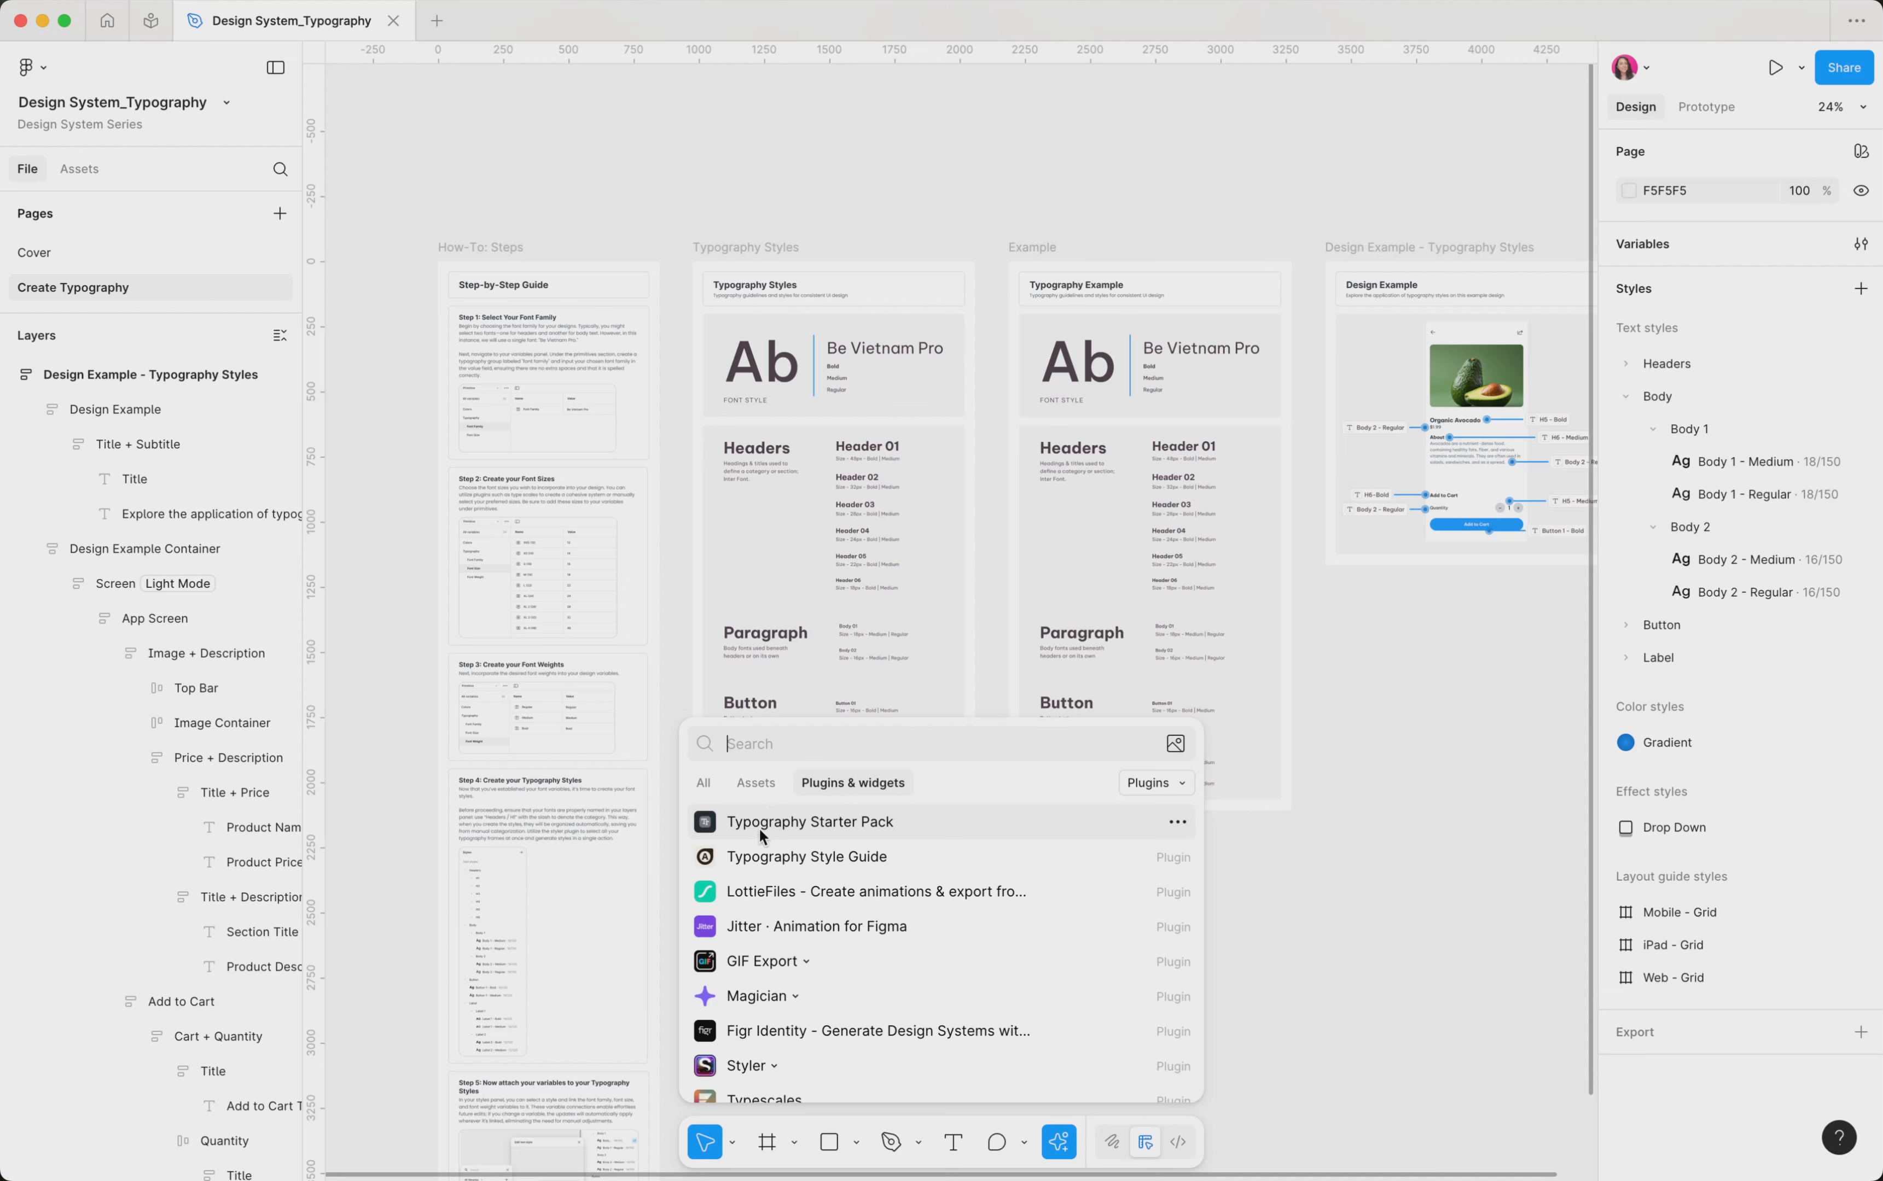
pyautogui.click(814, 831)
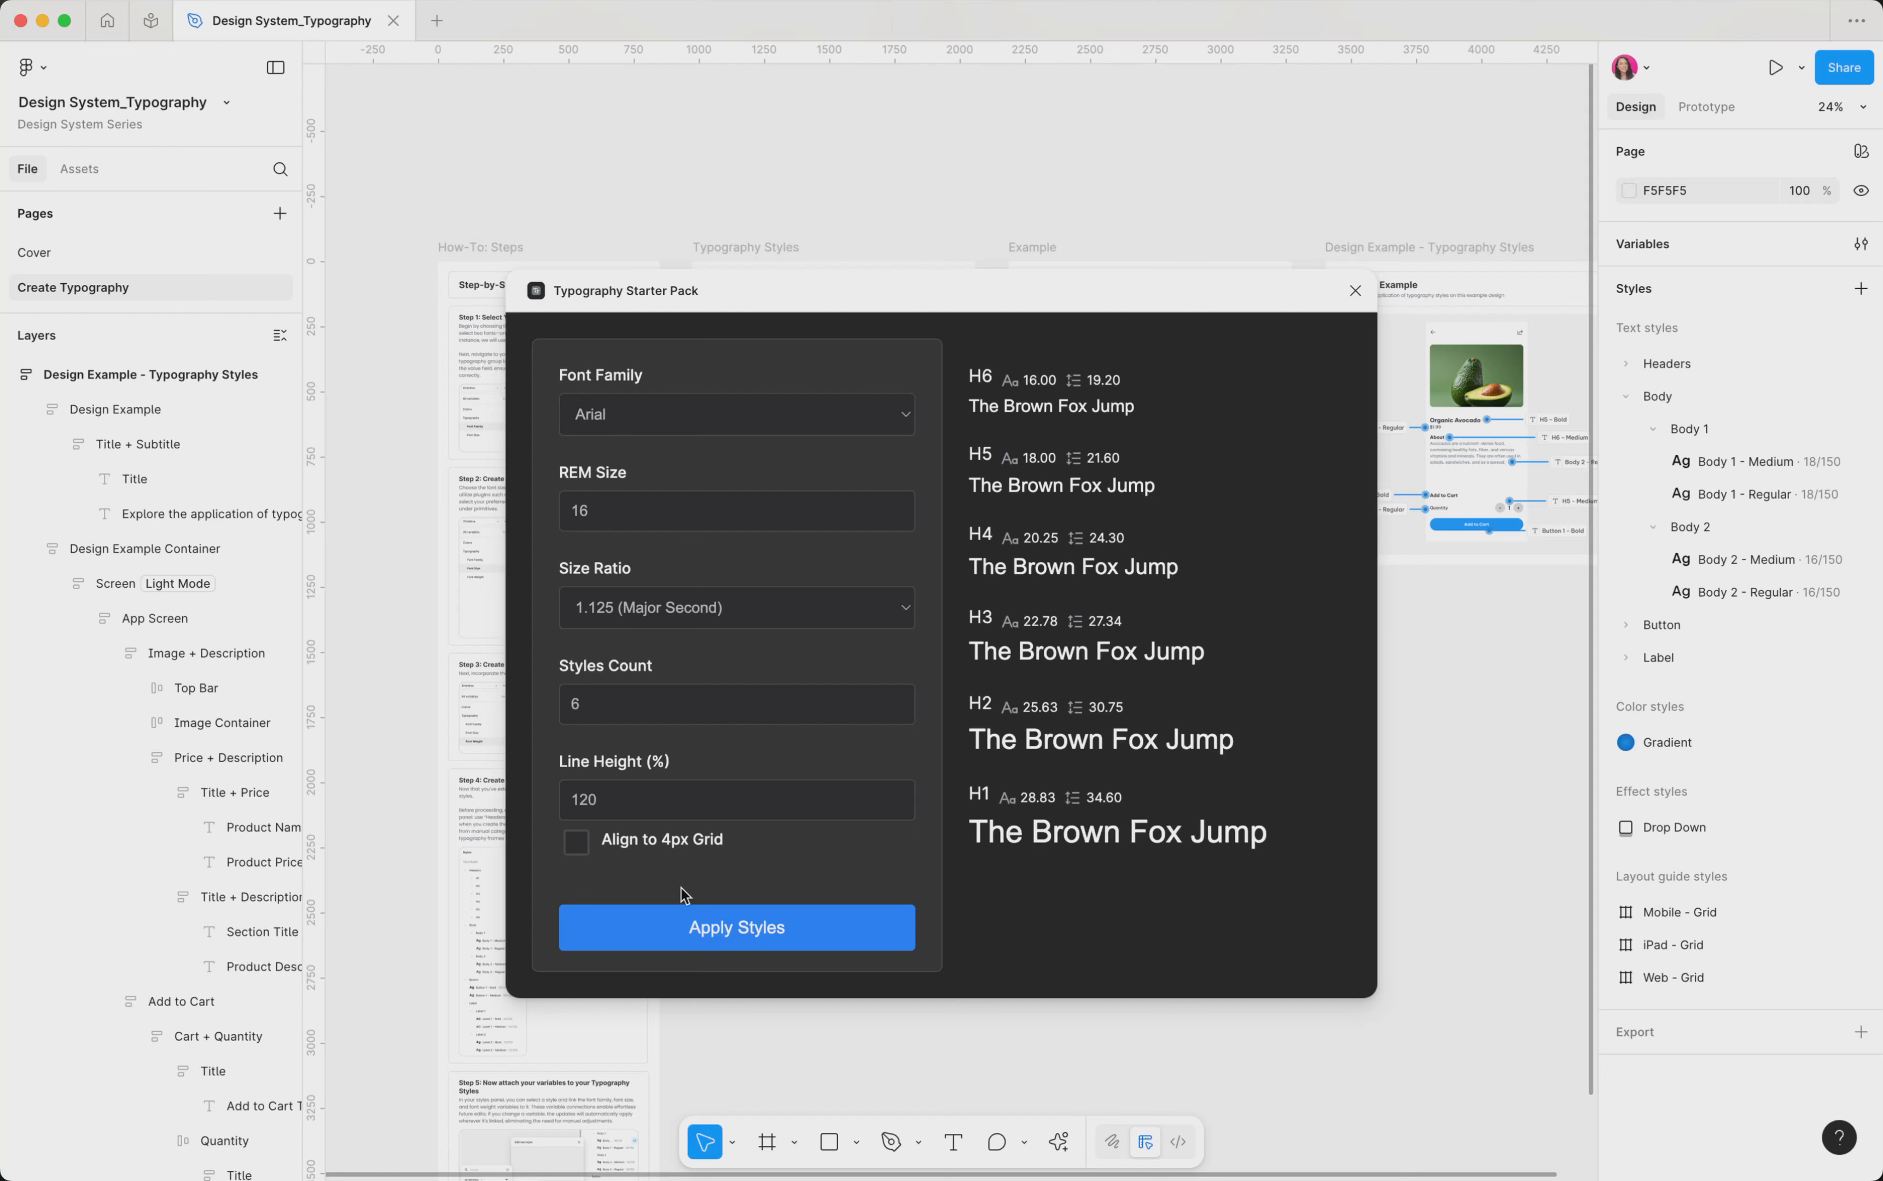
pyautogui.click(700, 931)
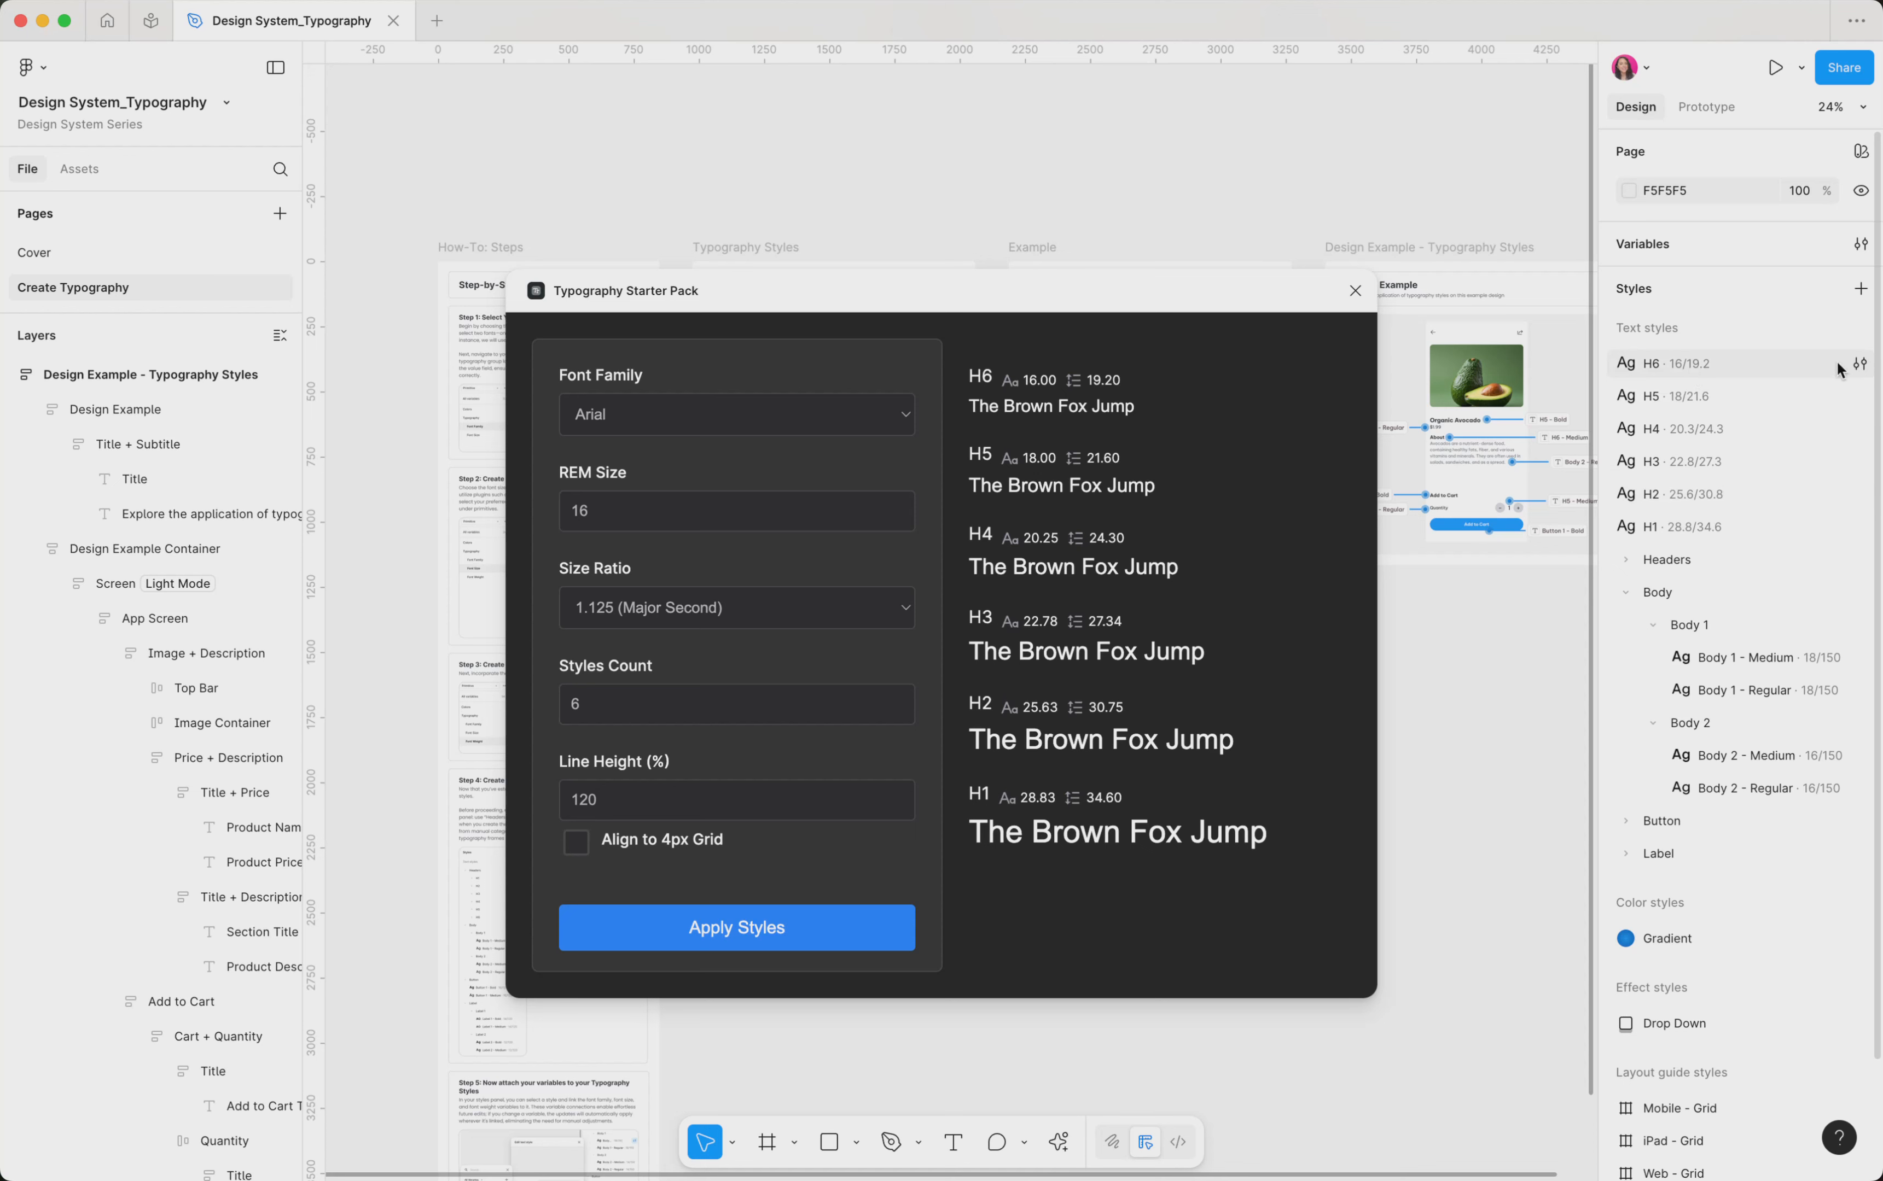
# Inspect the font, size and line height of the generated H6 text style with the plugin closed
pyautogui.click(1860, 364)
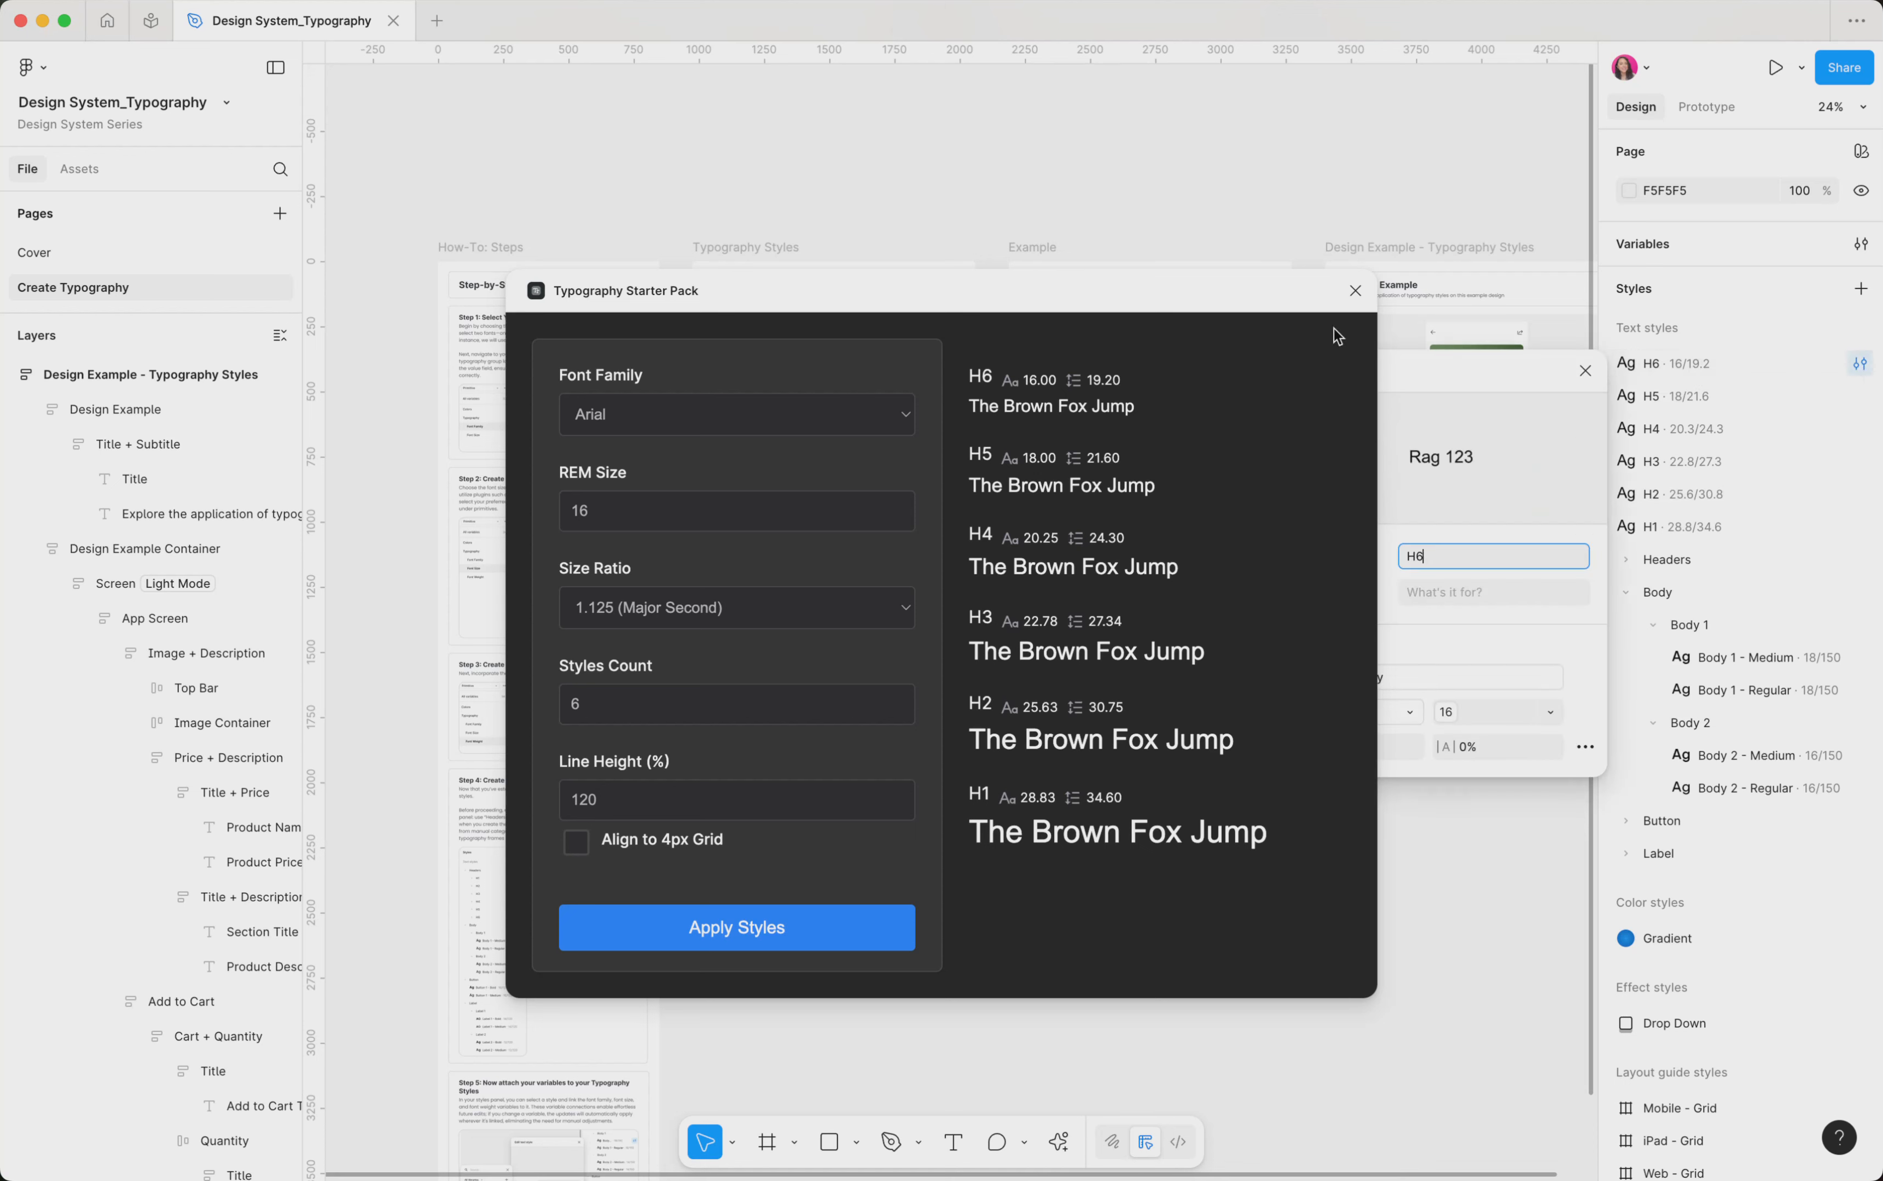
pyautogui.click(1355, 290)
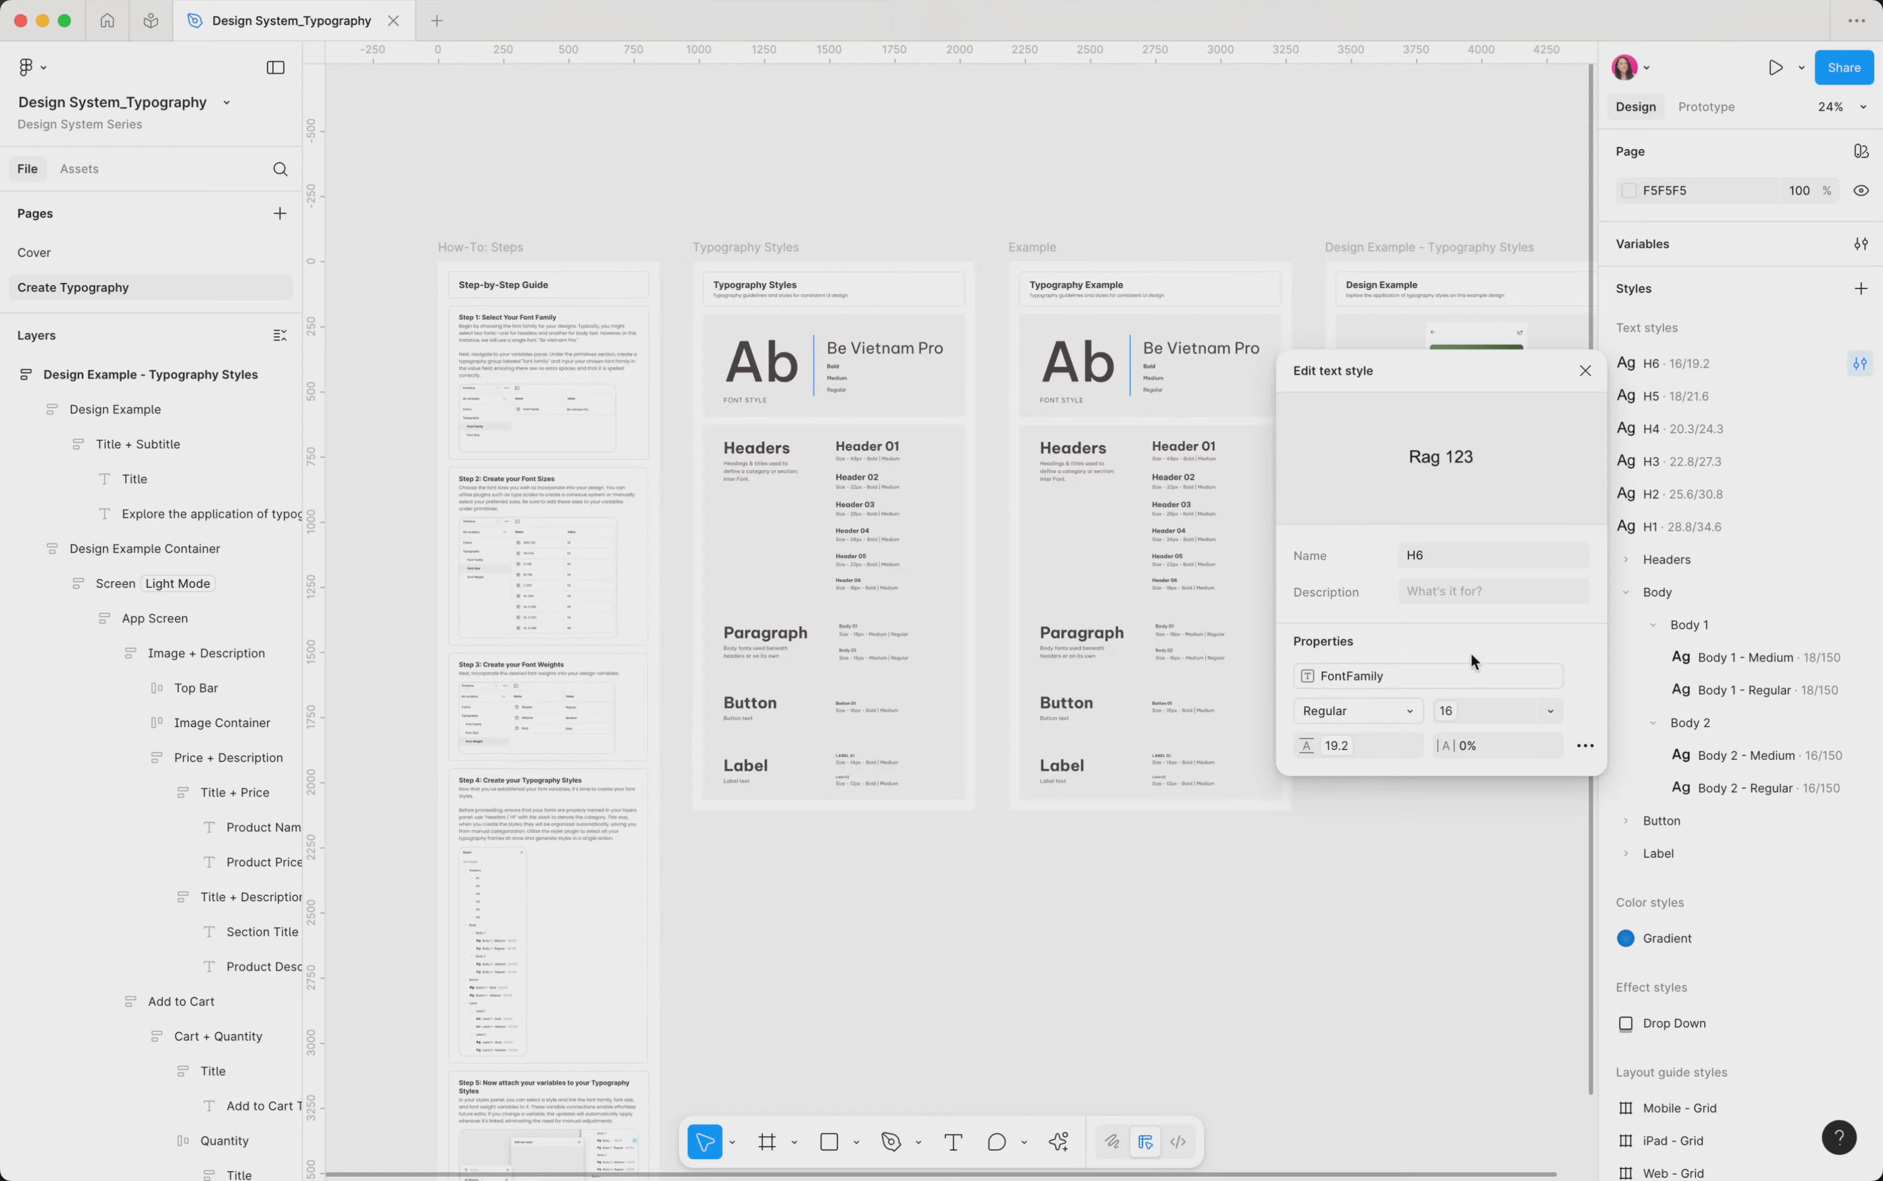
pyautogui.click(1368, 744)
pyautogui.click(1585, 371)
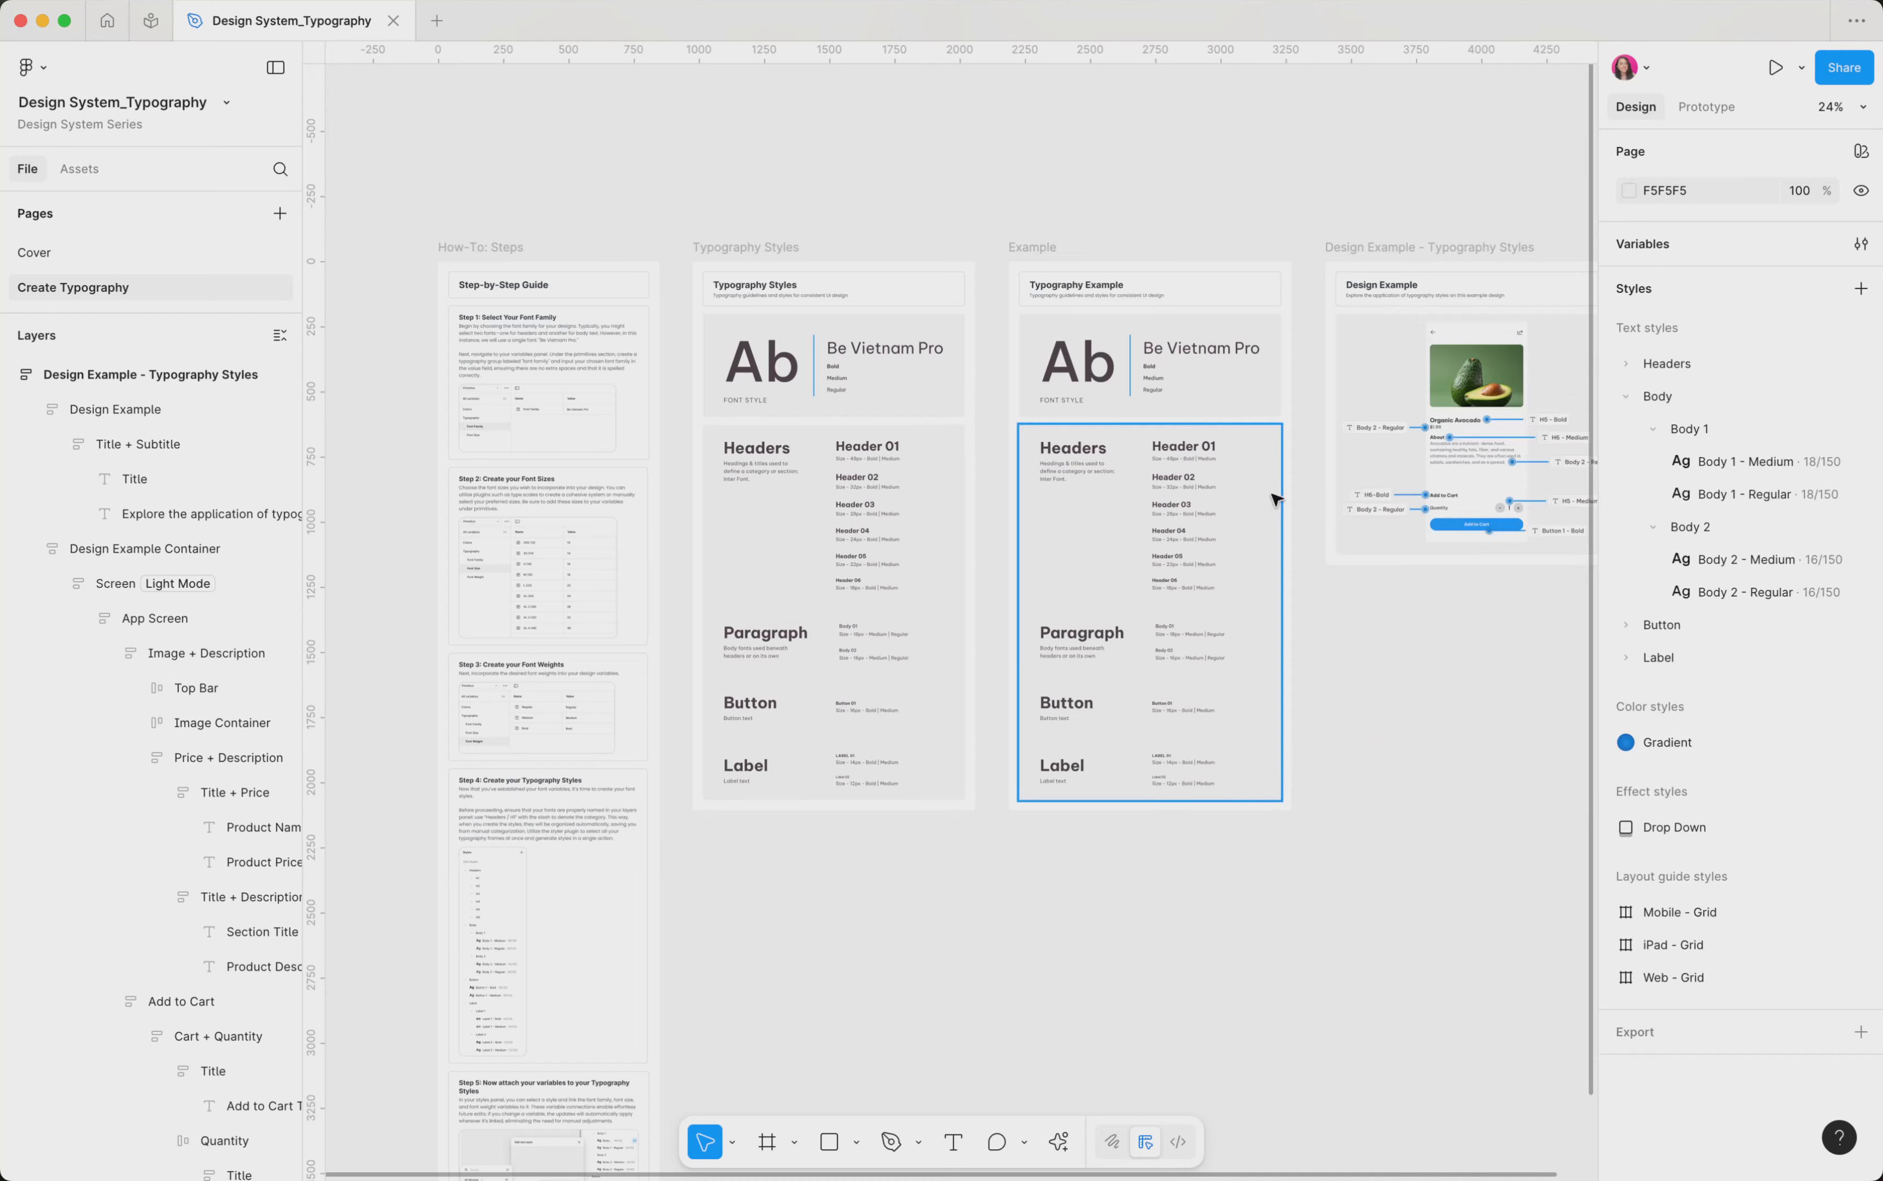
# Look over the type samples in the Example frame and collapse the Body group of text styles
pyautogui.scroll(5, 1242, 435)
pyautogui.hscroll(1, 1242, 435)
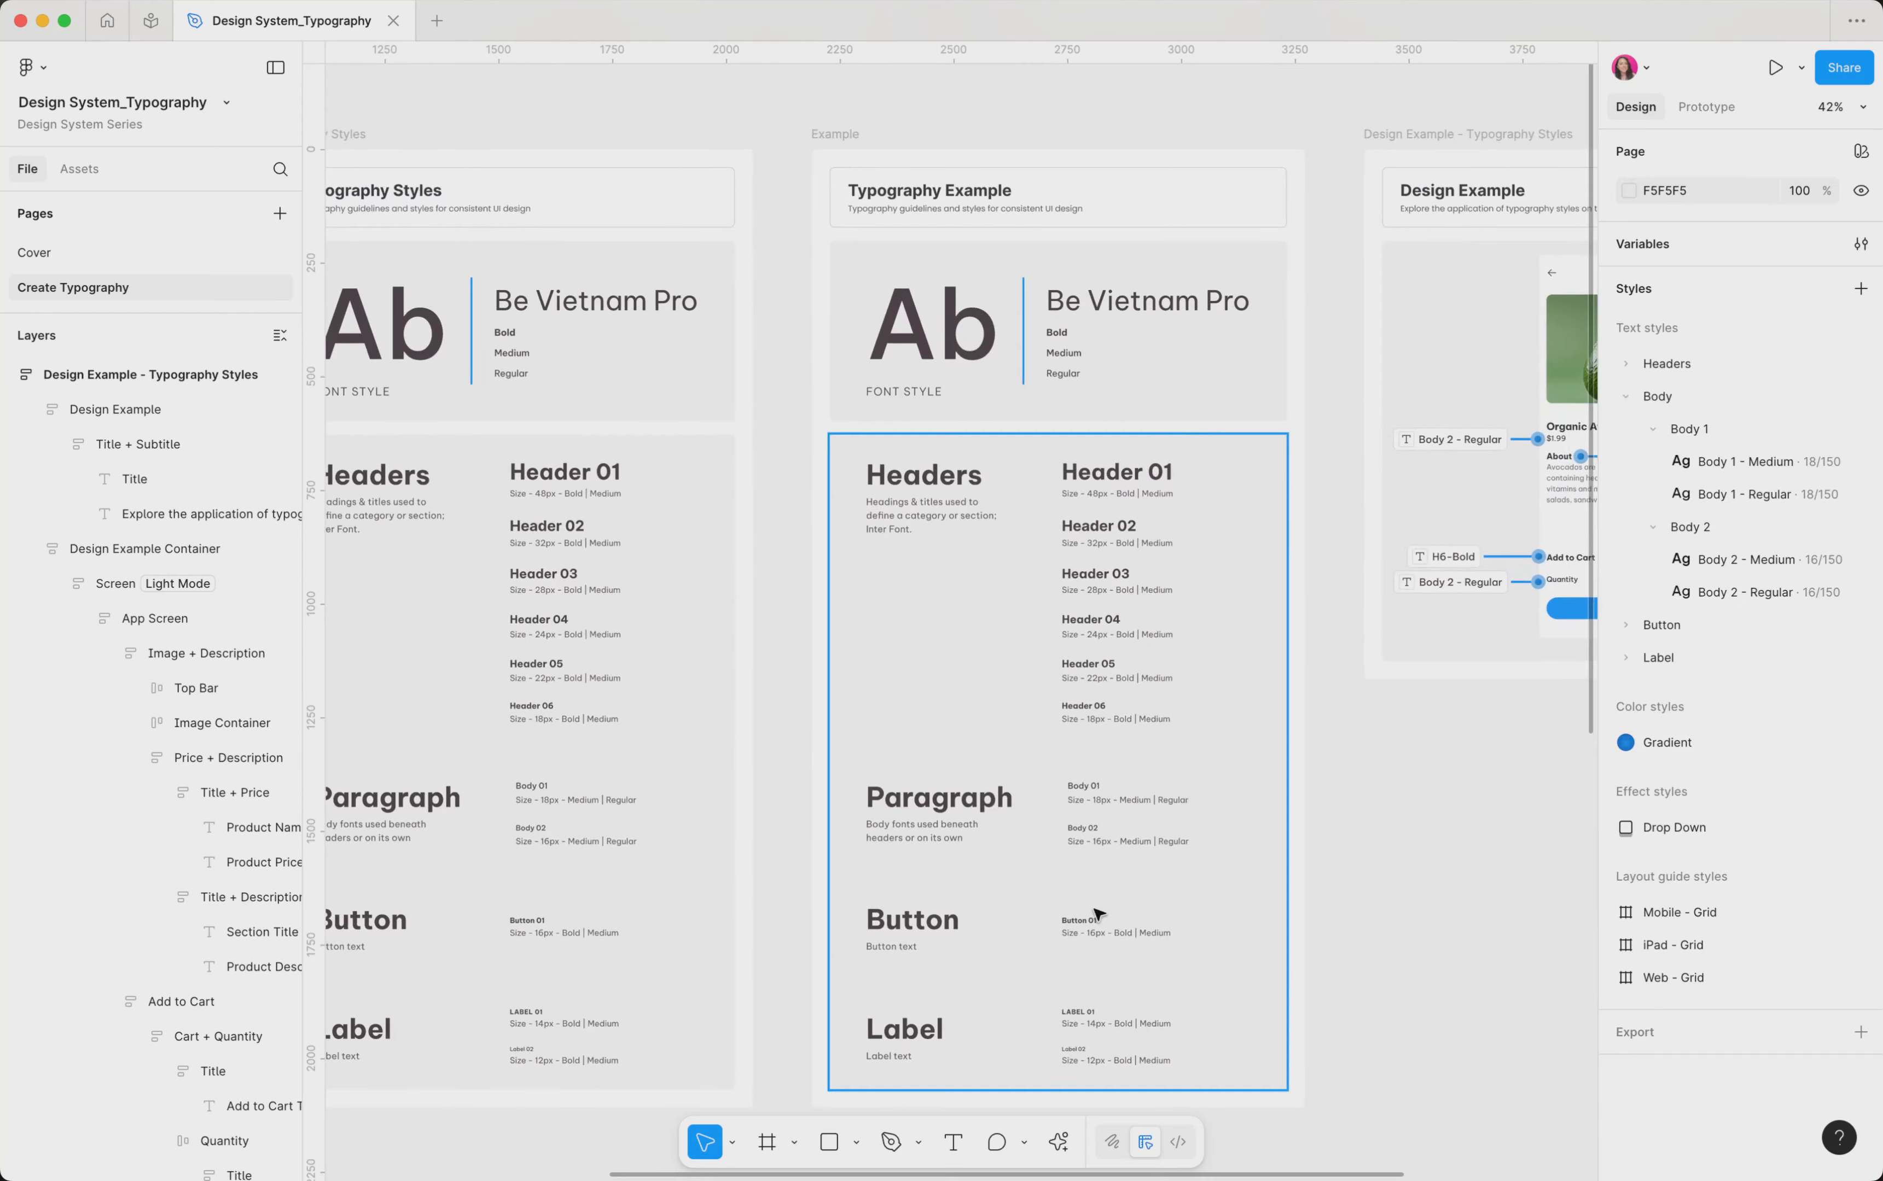
pyautogui.click(1128, 477)
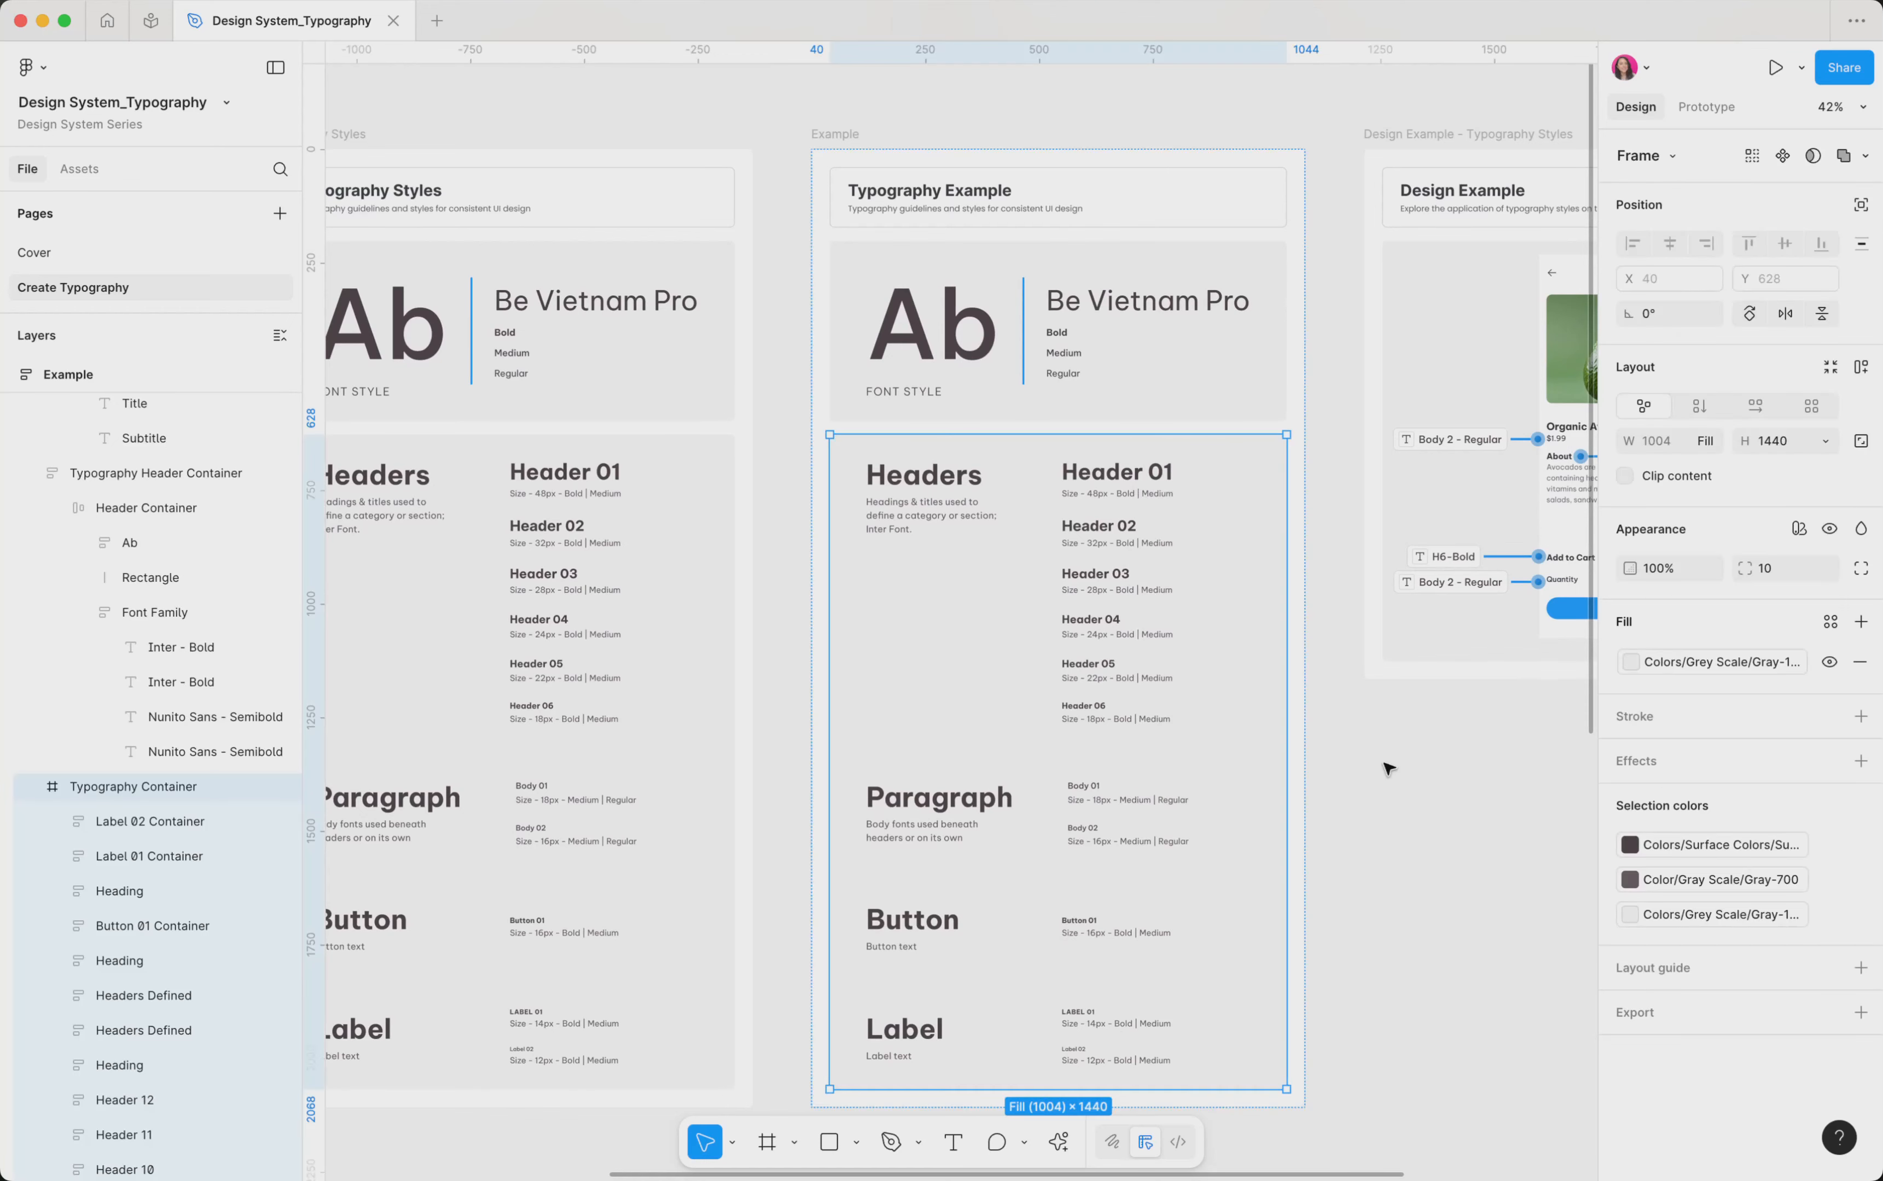
pyautogui.click(1387, 768)
pyautogui.hscroll(1, 1386, 768)
pyautogui.hscroll(1, 1387, 768)
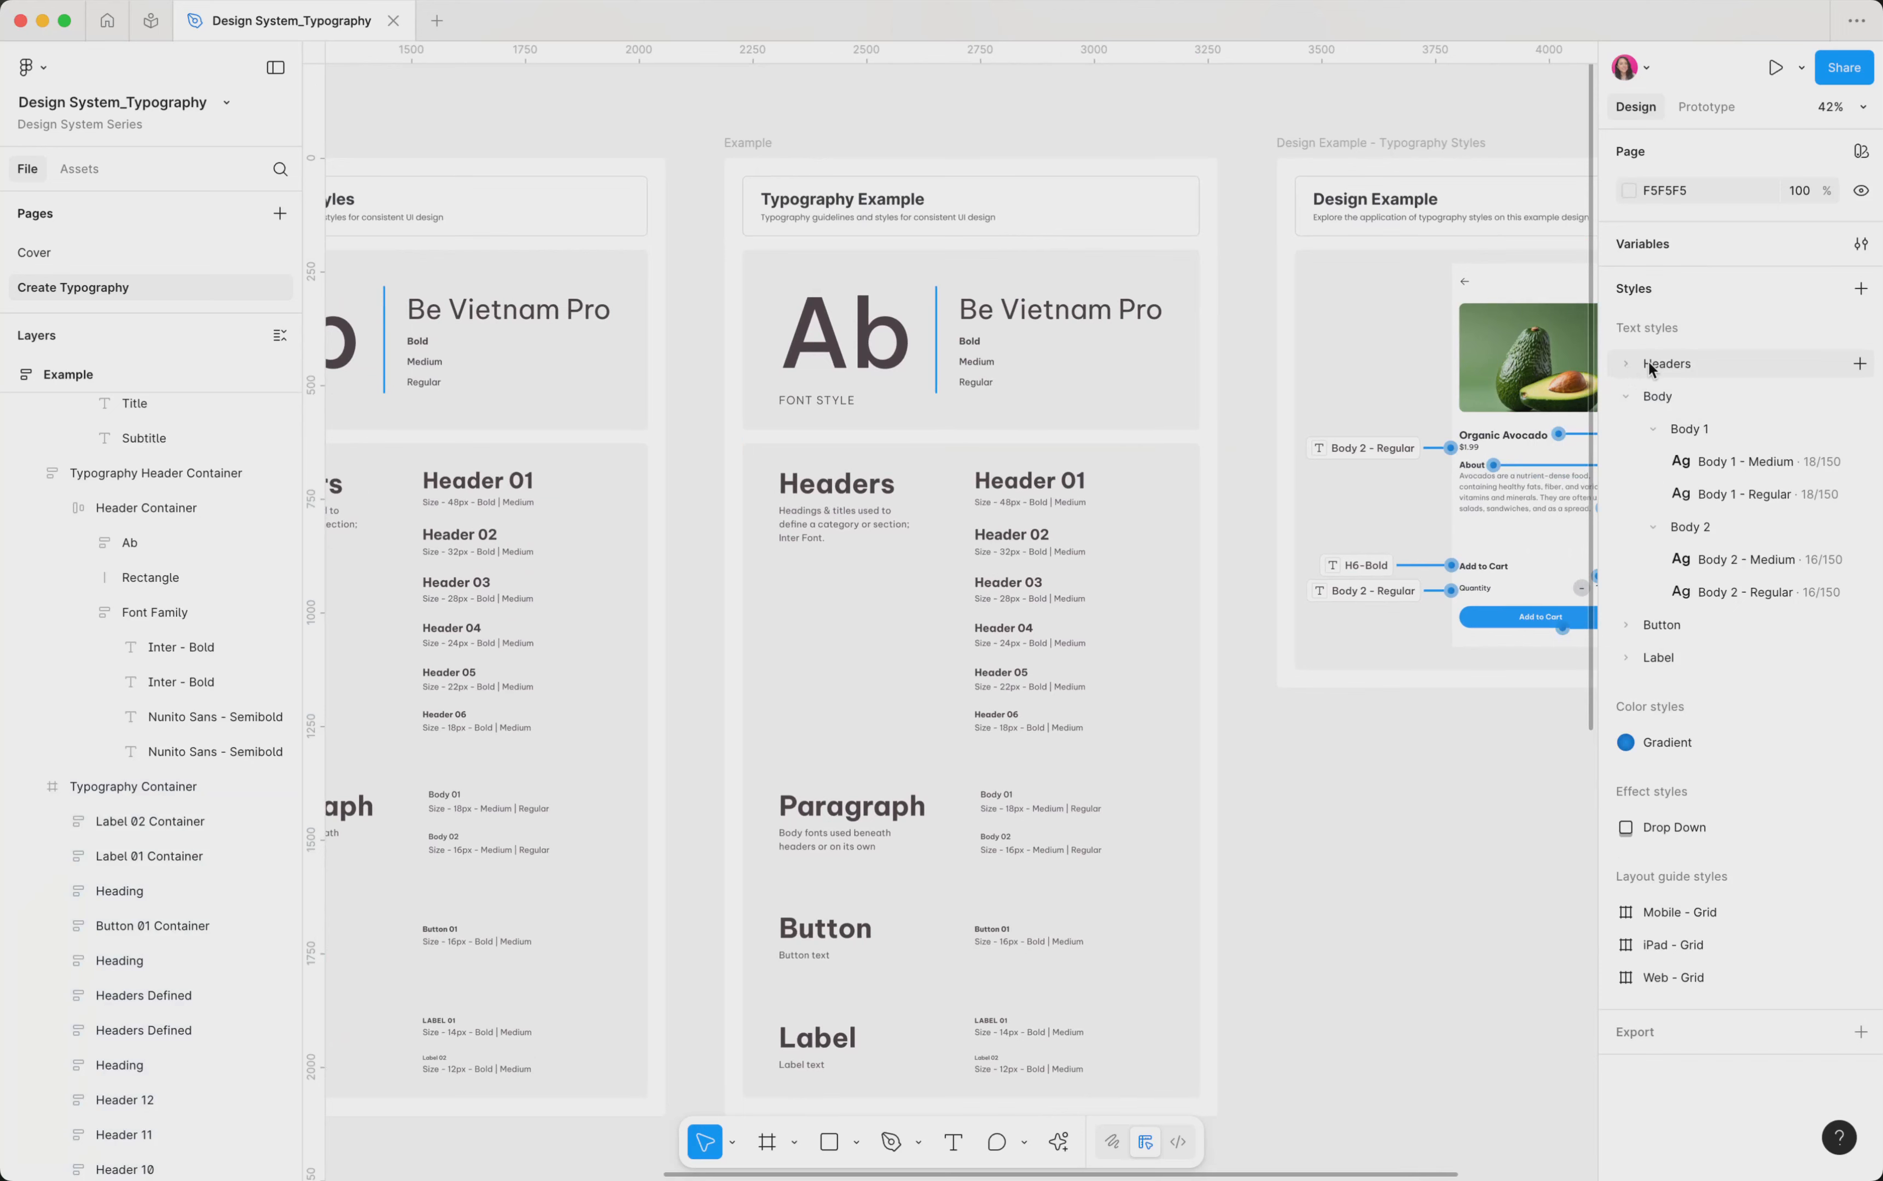
pyautogui.click(1625, 398)
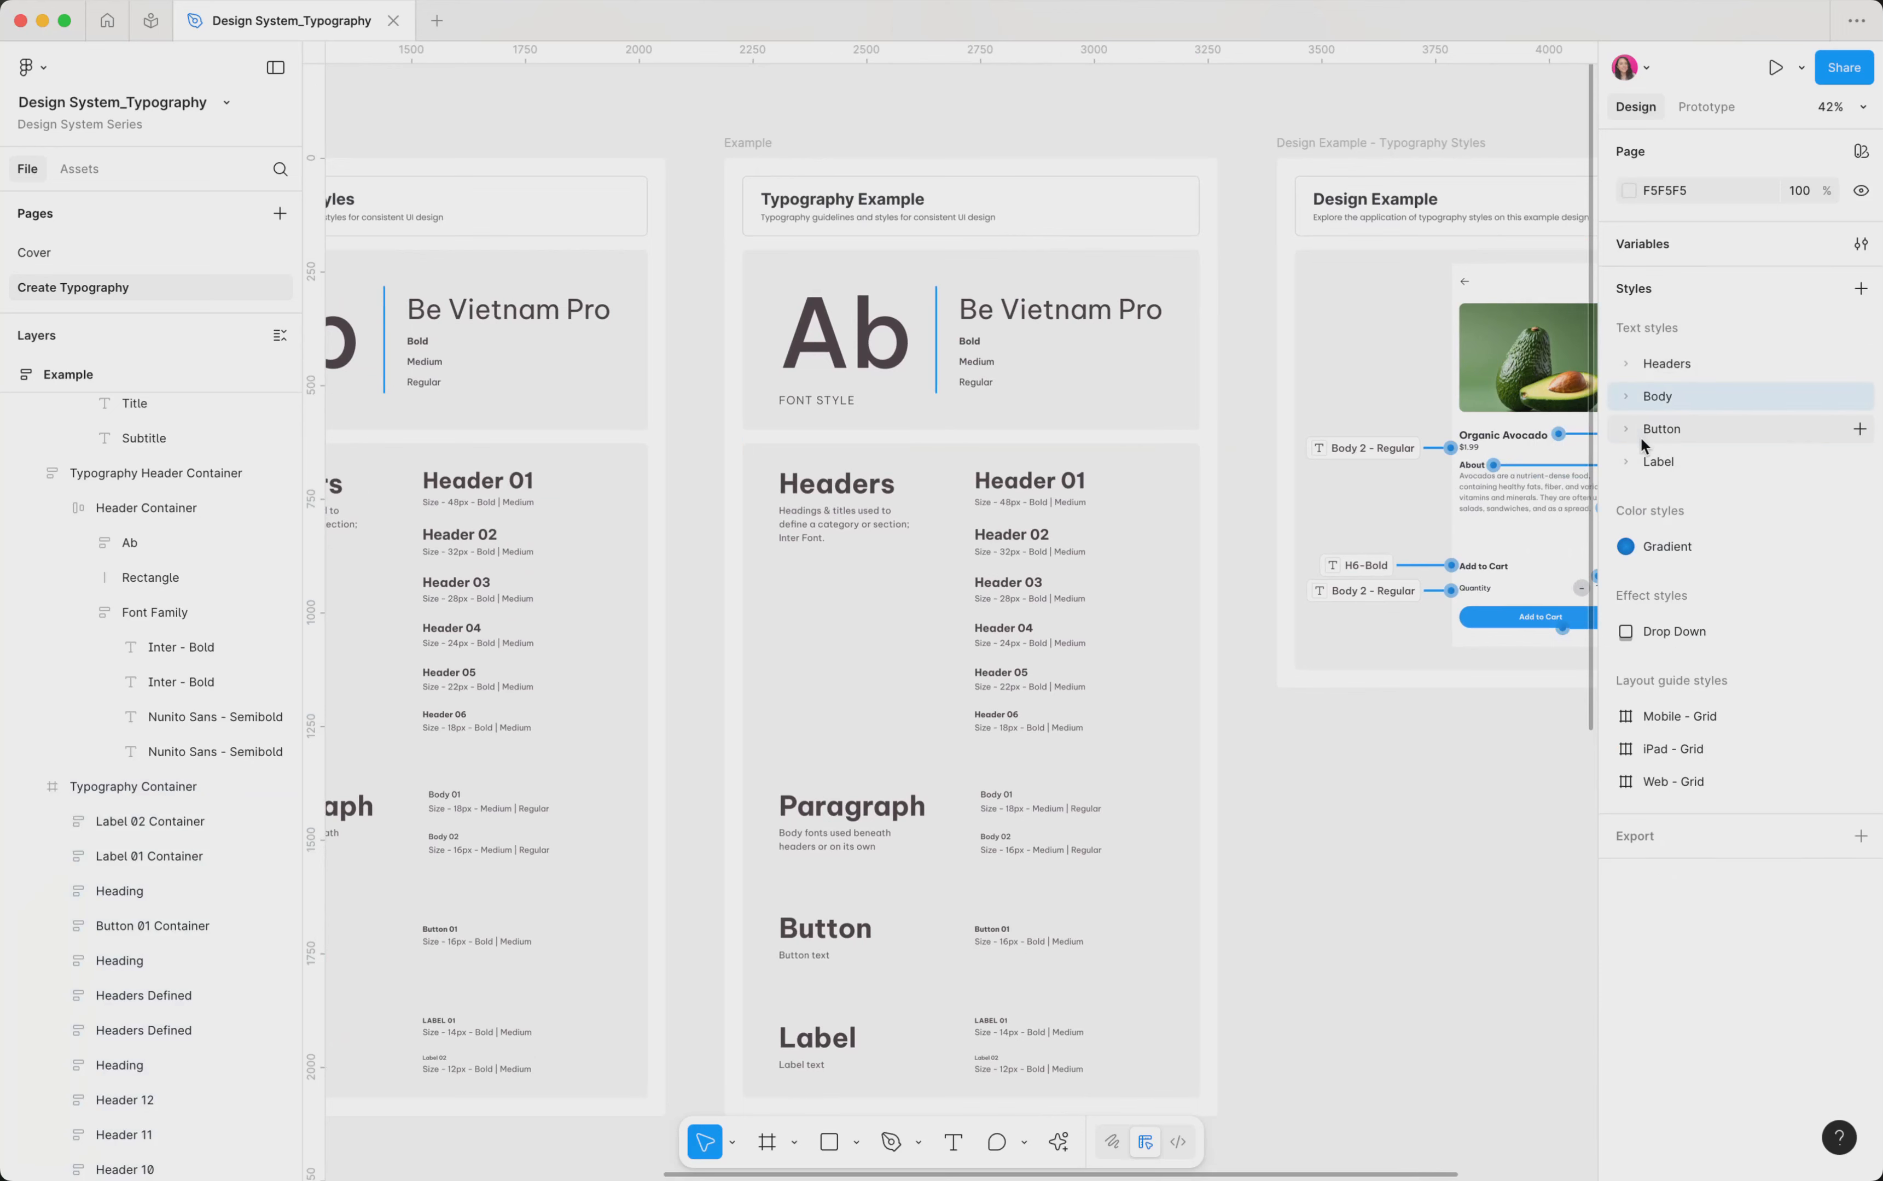
# Detach the text style from the Header 01 heading in the Example frame and check its linked typography variables
pyautogui.click(1002, 489)
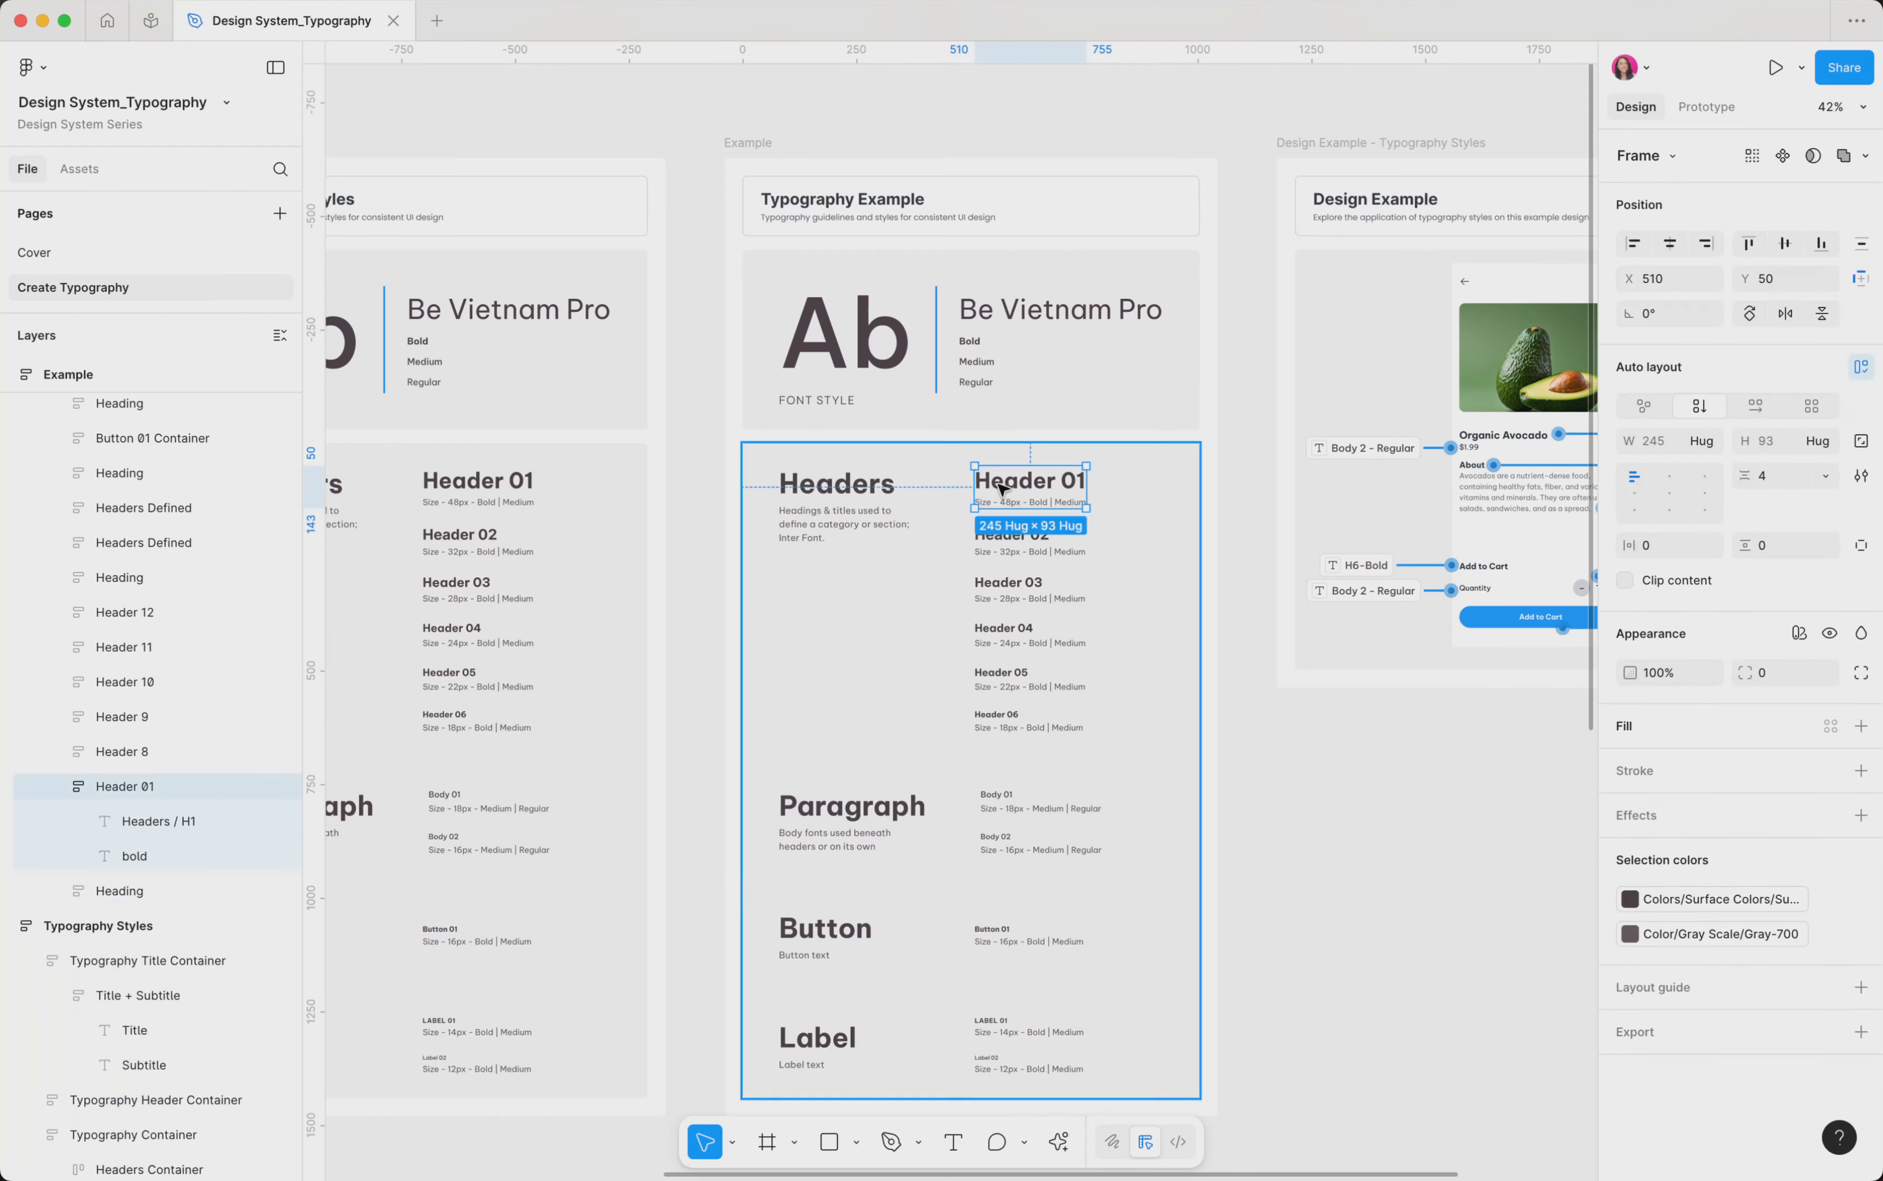
pyautogui.doubleClick(1002, 488)
pyautogui.scroll(10, 1002, 488)
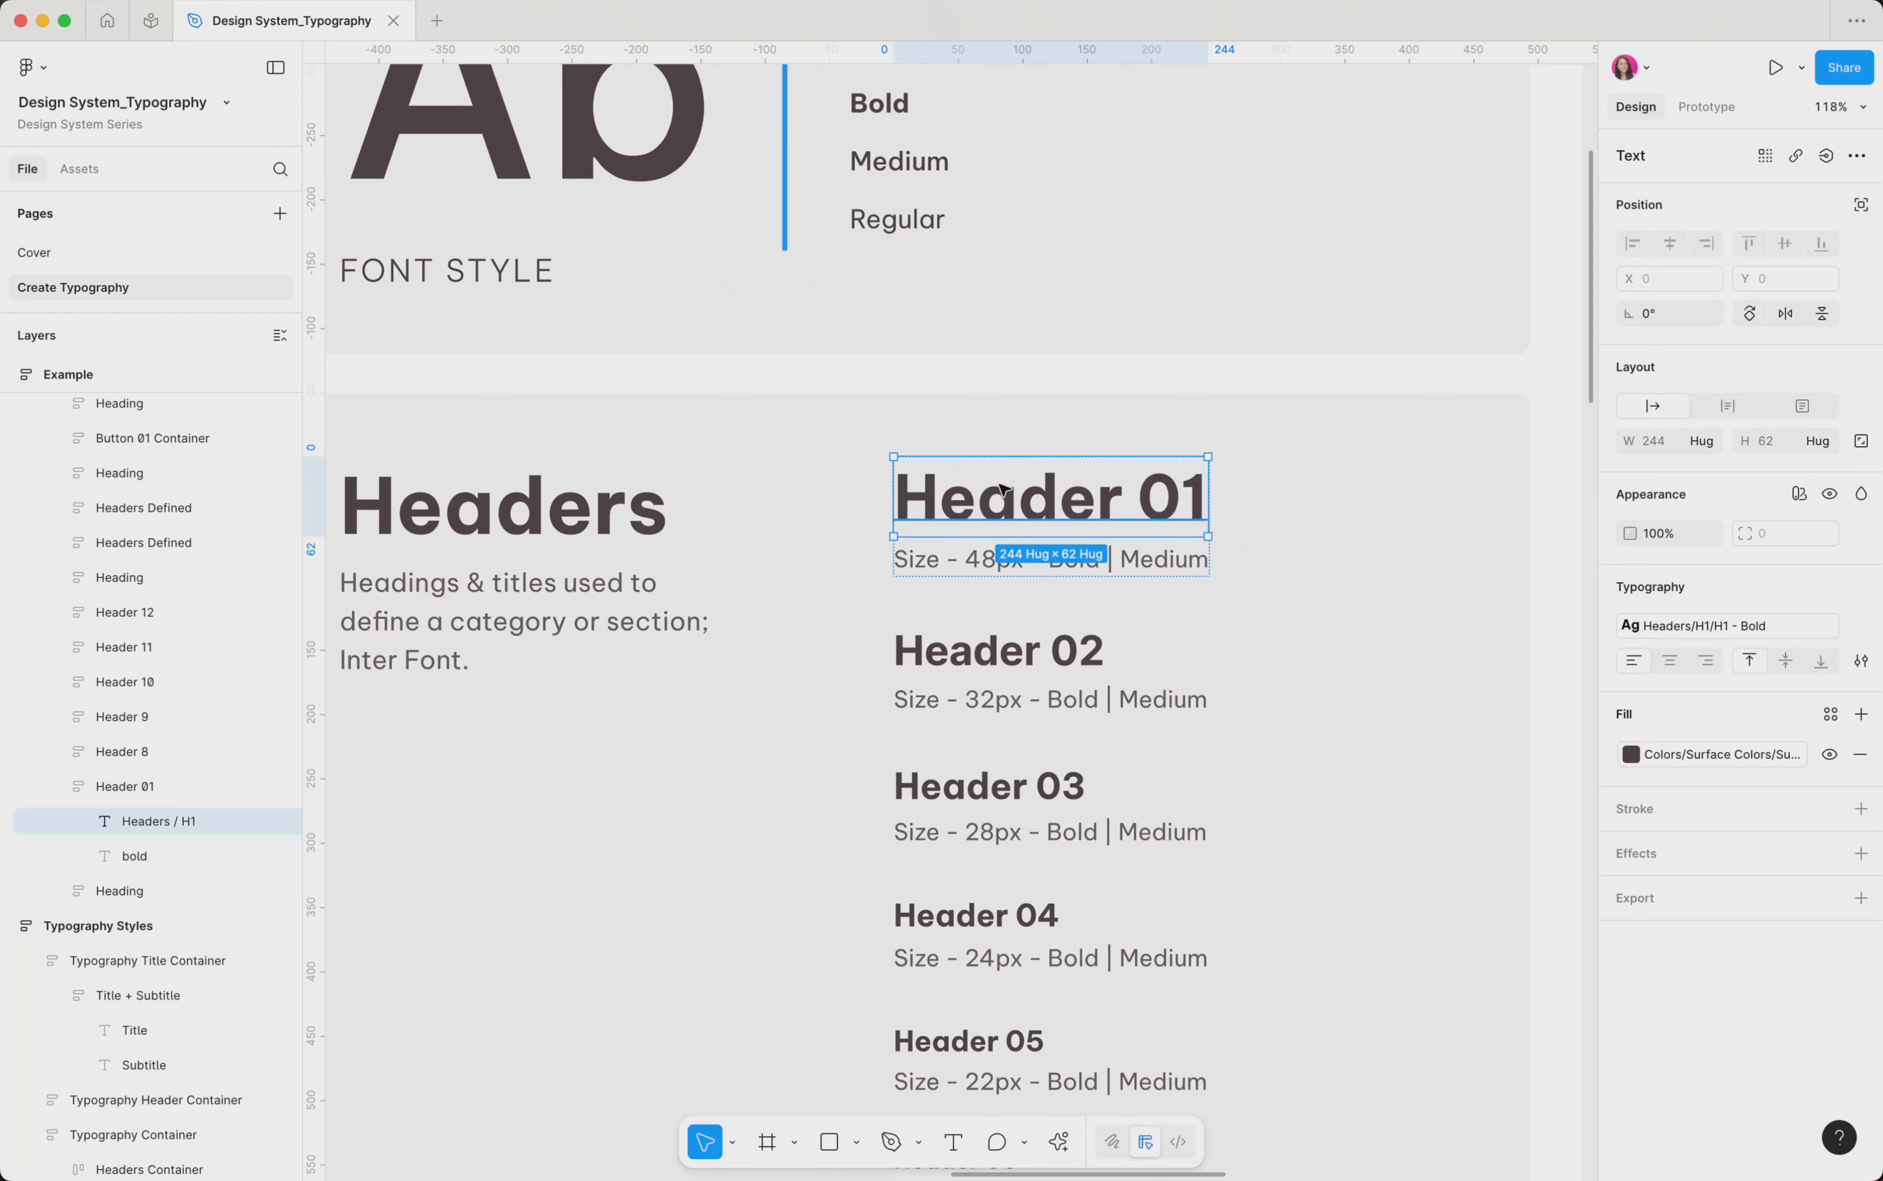
pyautogui.moveTo(1693, 627)
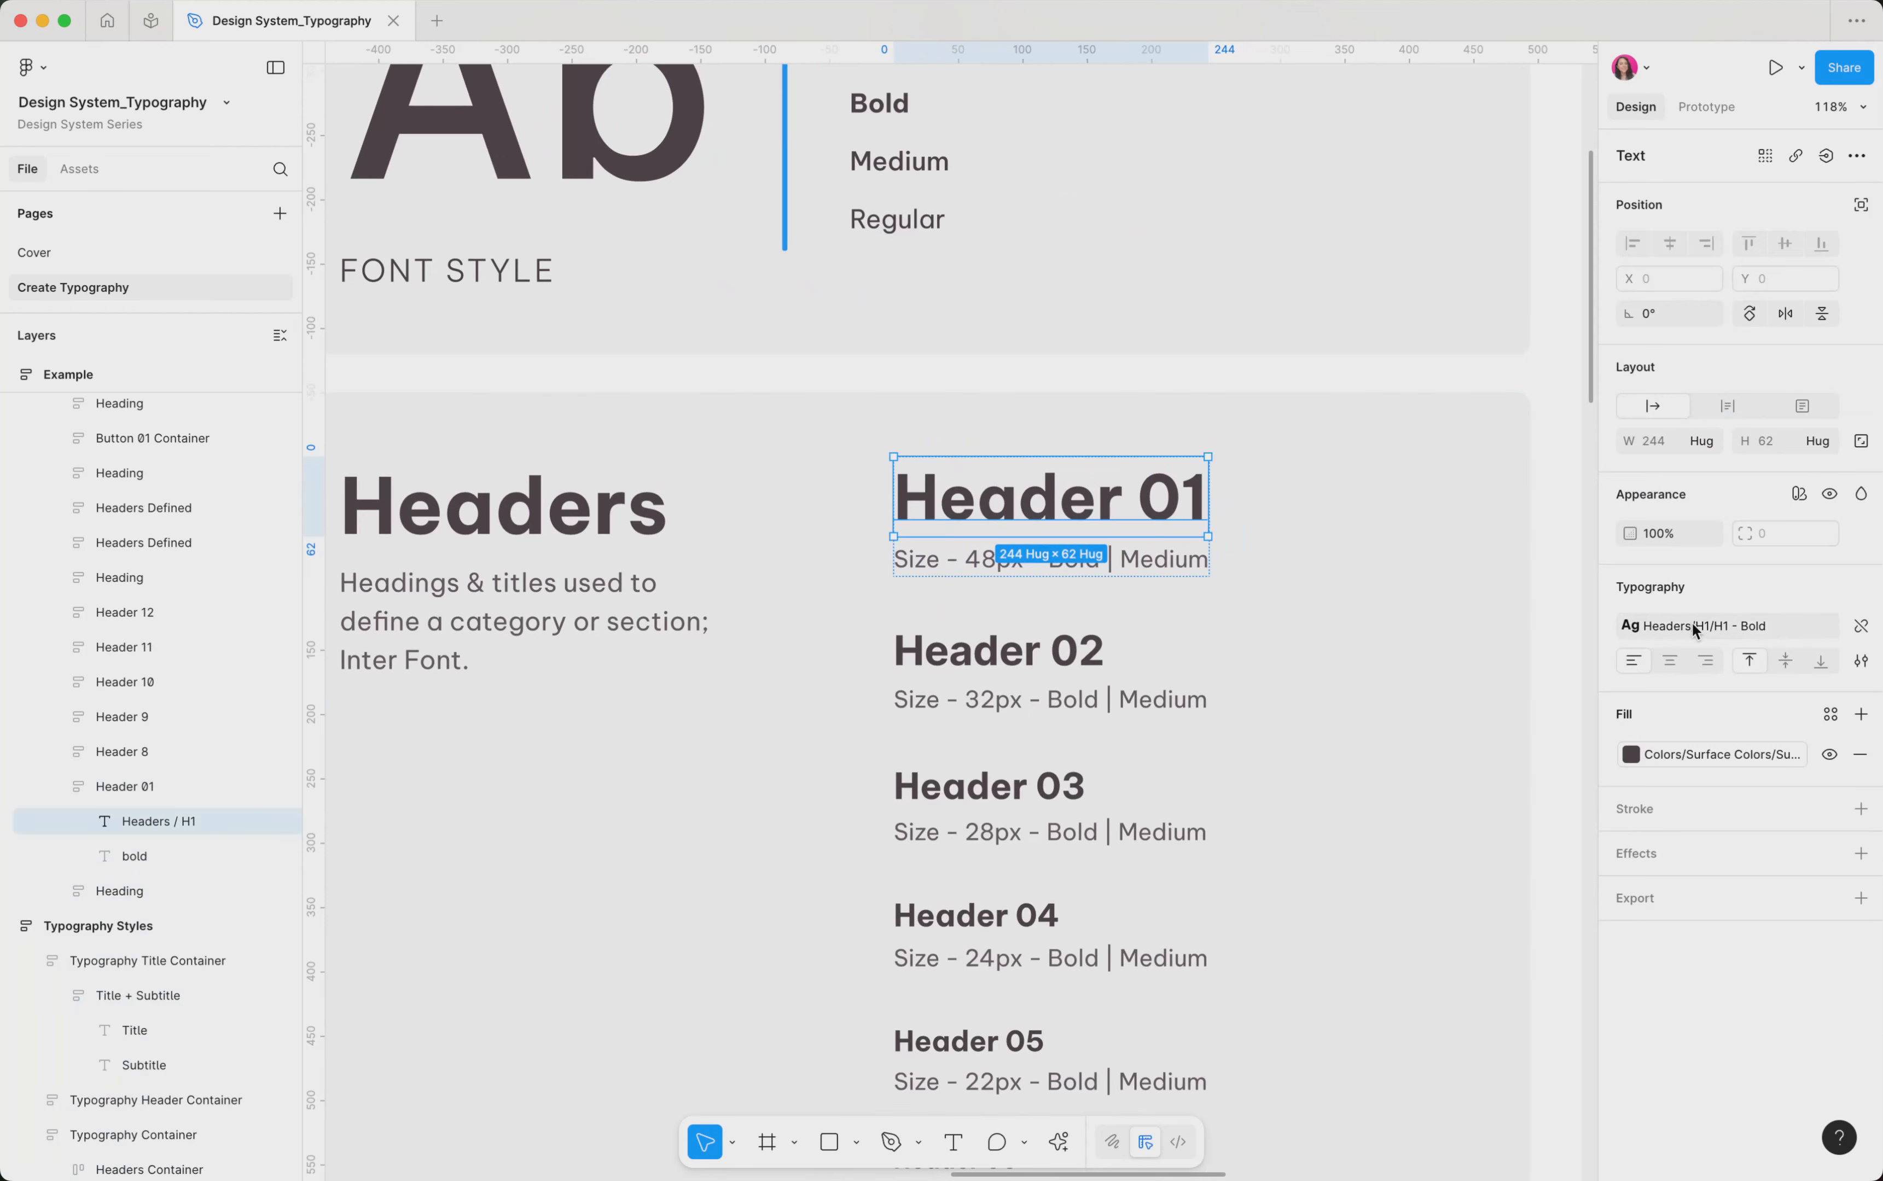
pyautogui.click(1863, 630)
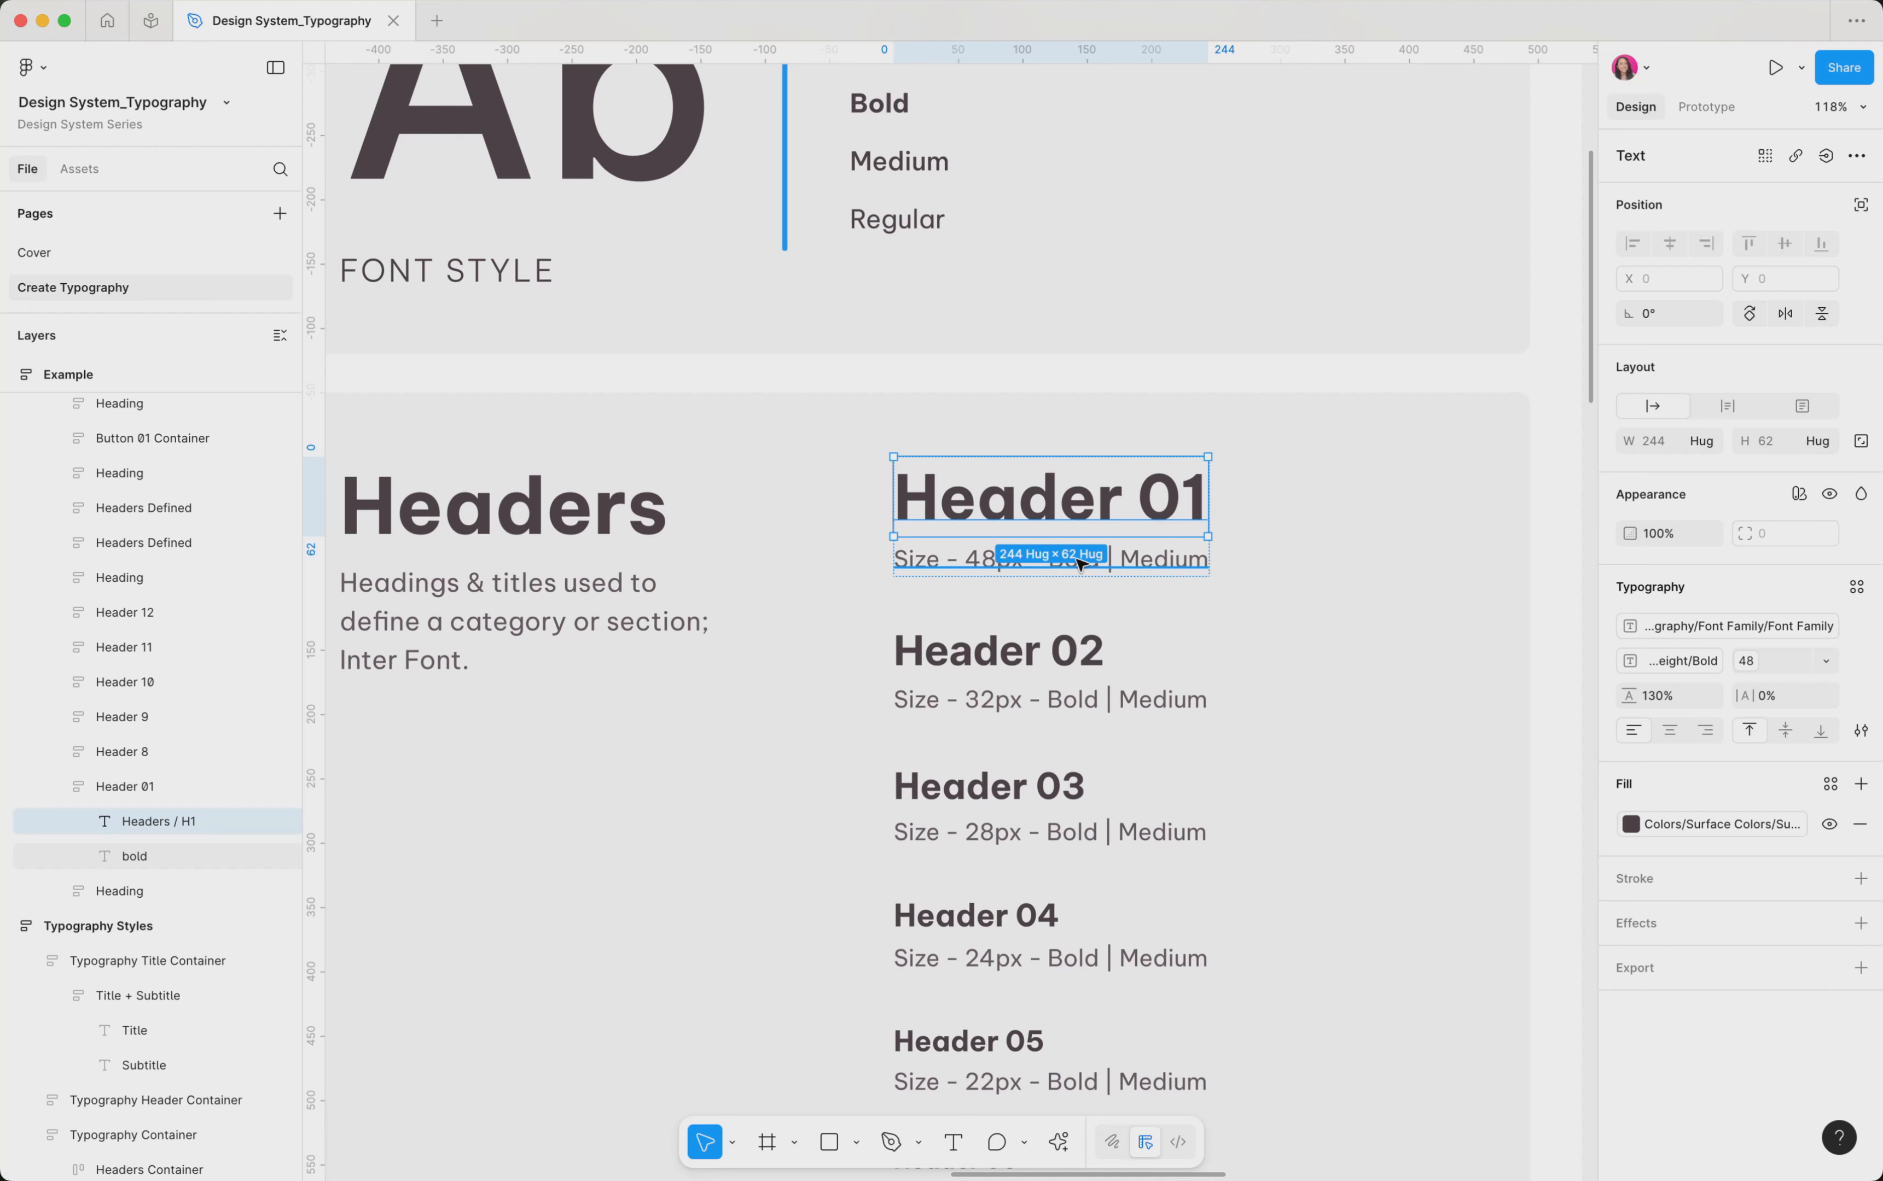
pyautogui.scroll(-1, 1080, 563)
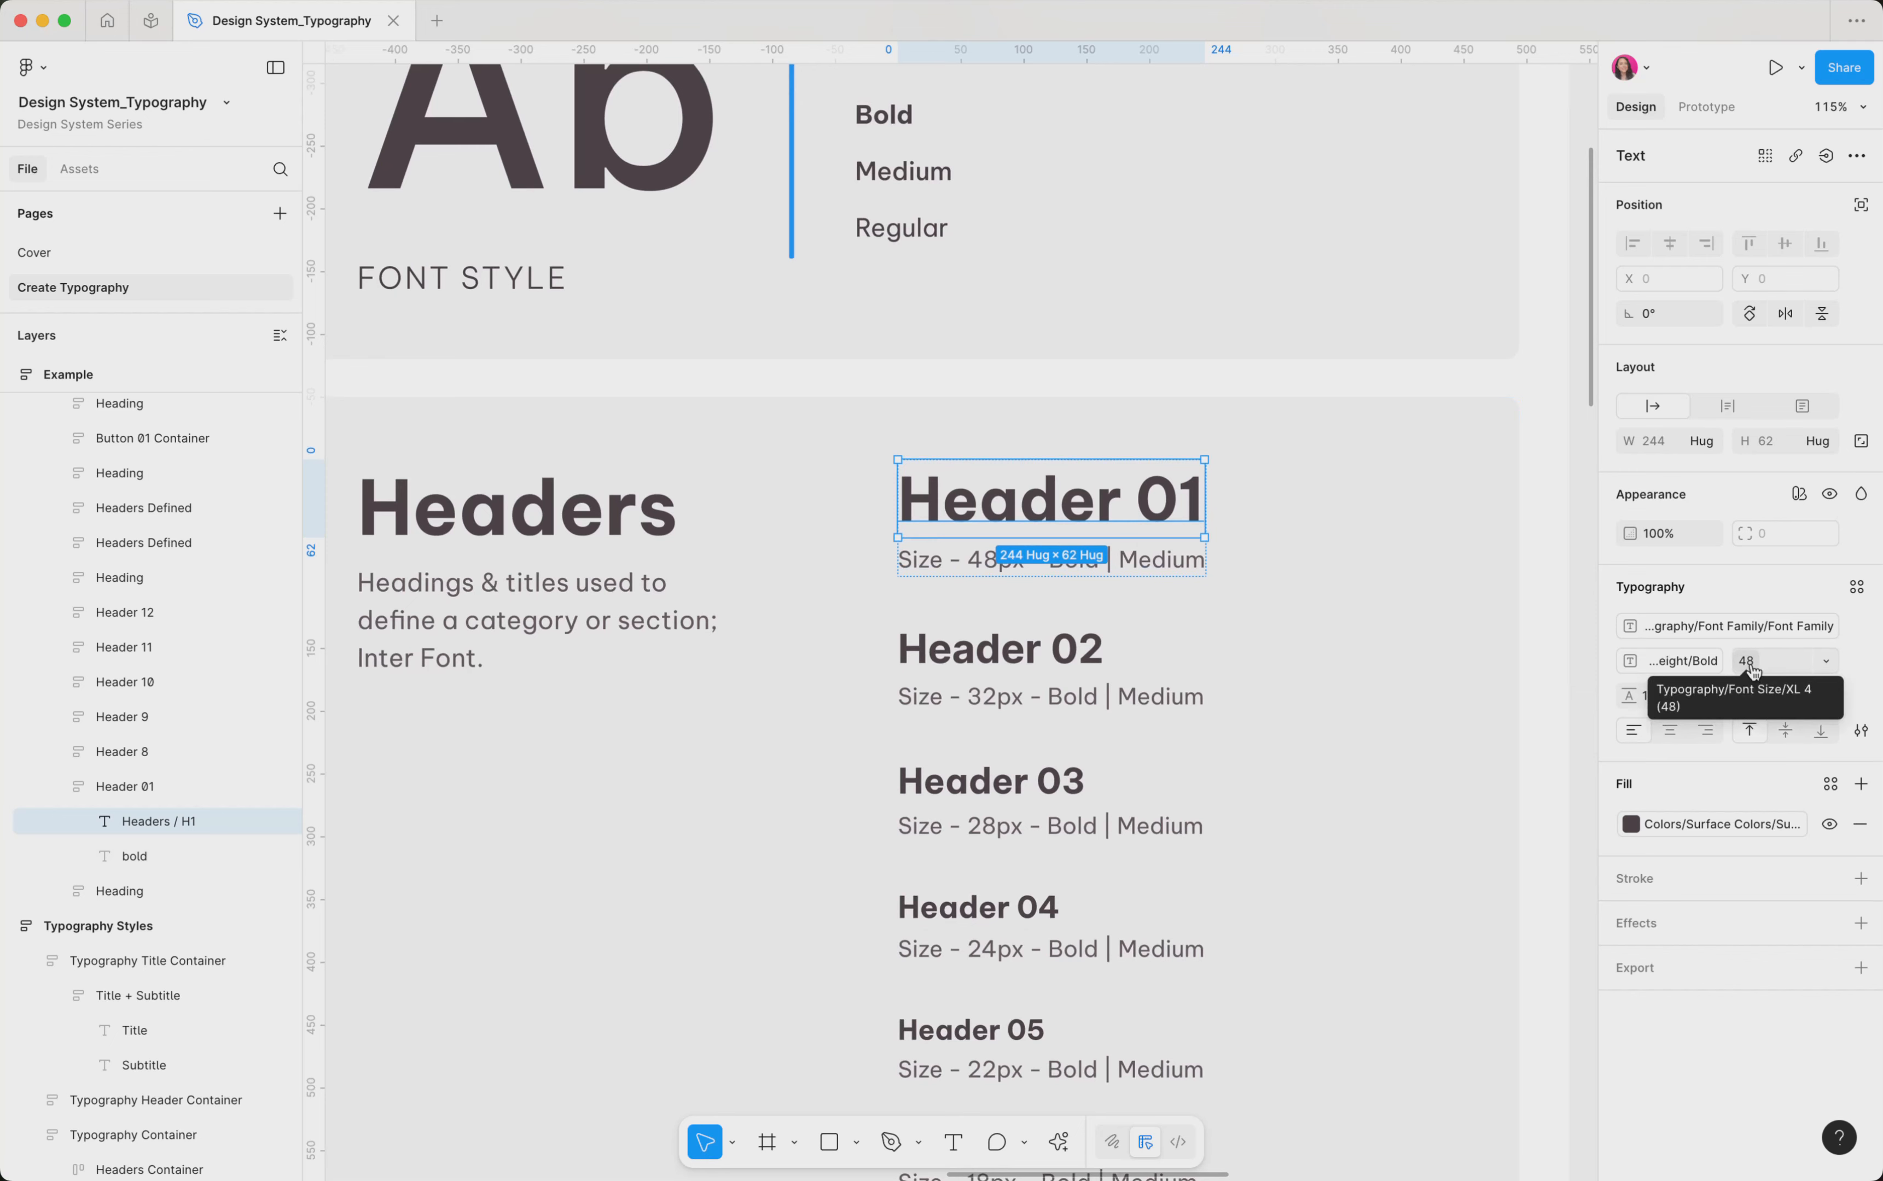
pyautogui.scroll(-5, 1132, 636)
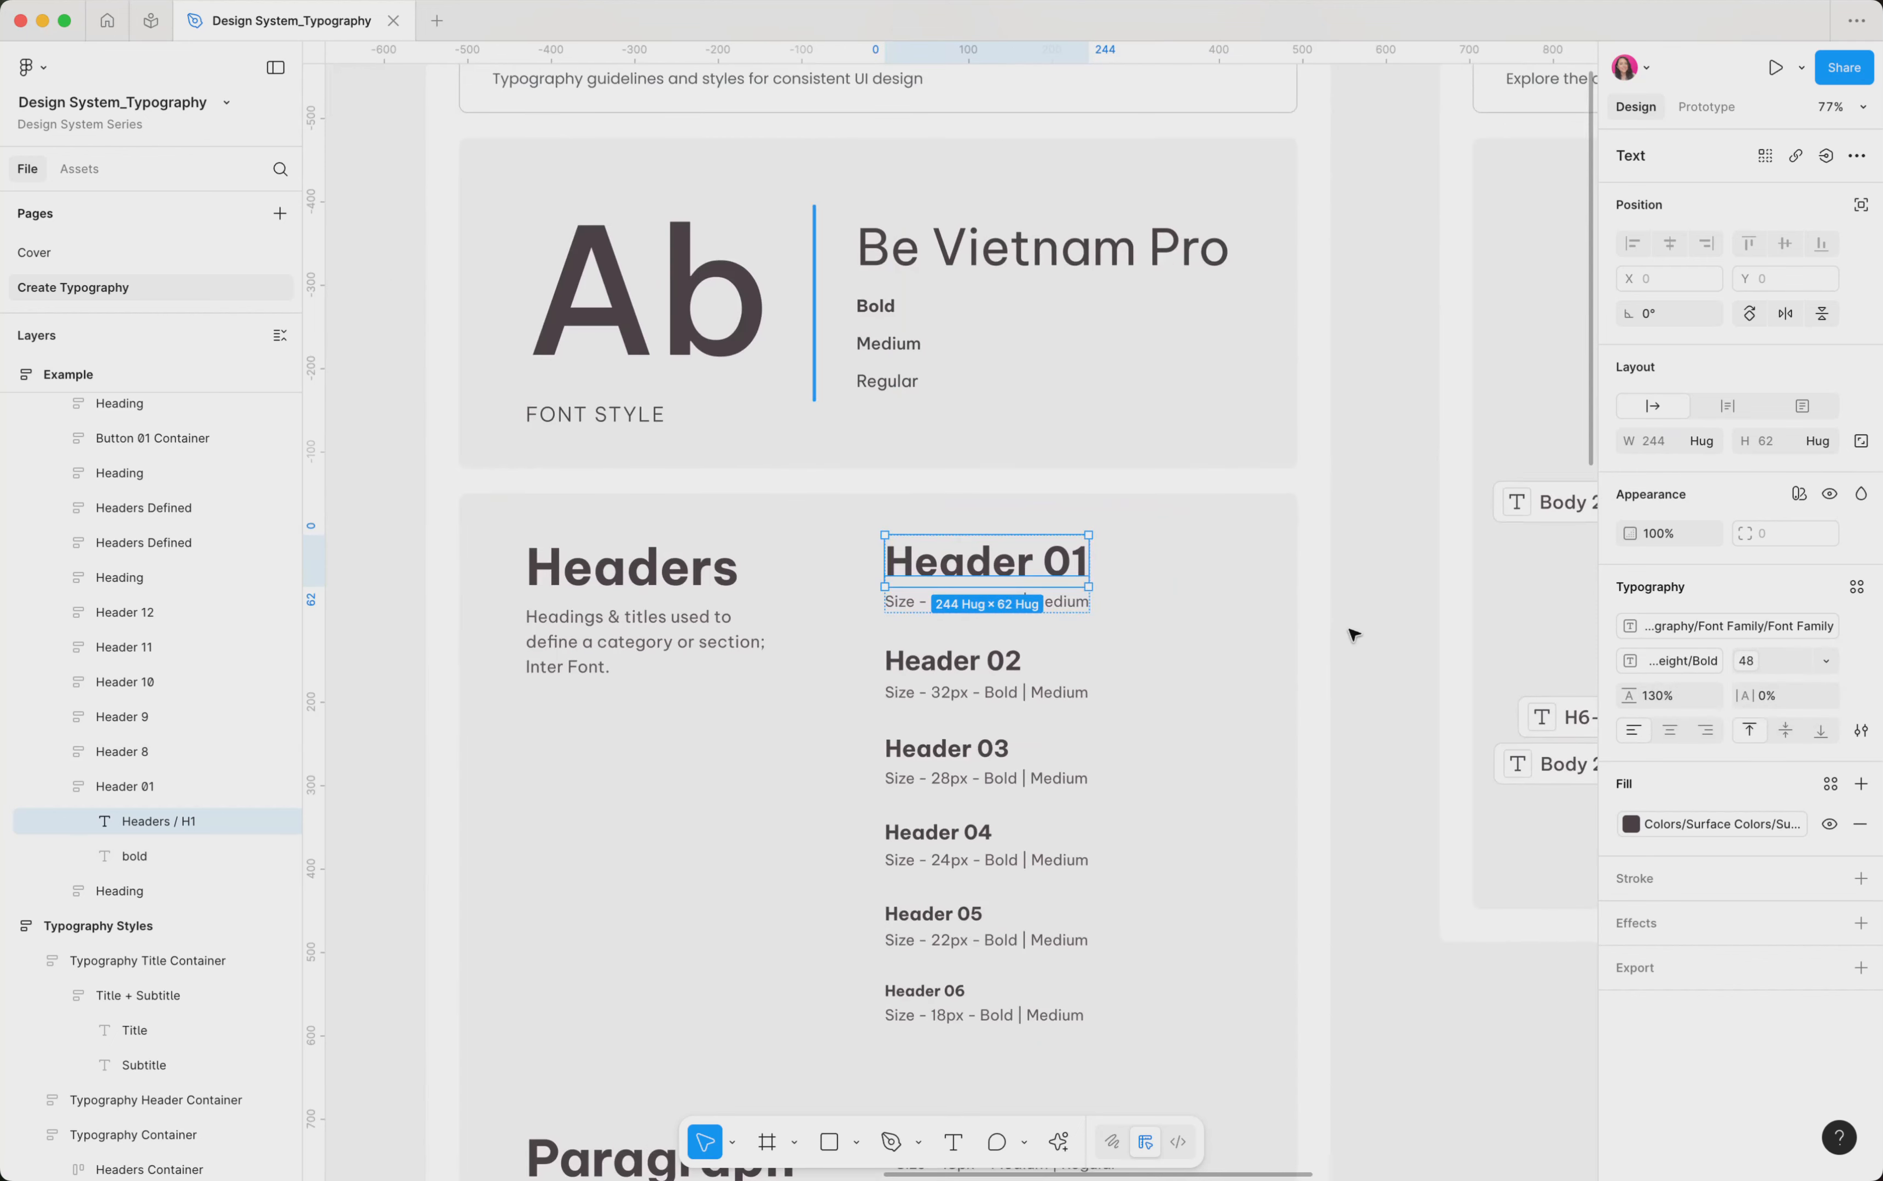
pyautogui.click(1354, 632)
# Create a new text style named "Header / Header 1"
pyautogui.scroll(-4, 1406, 662)
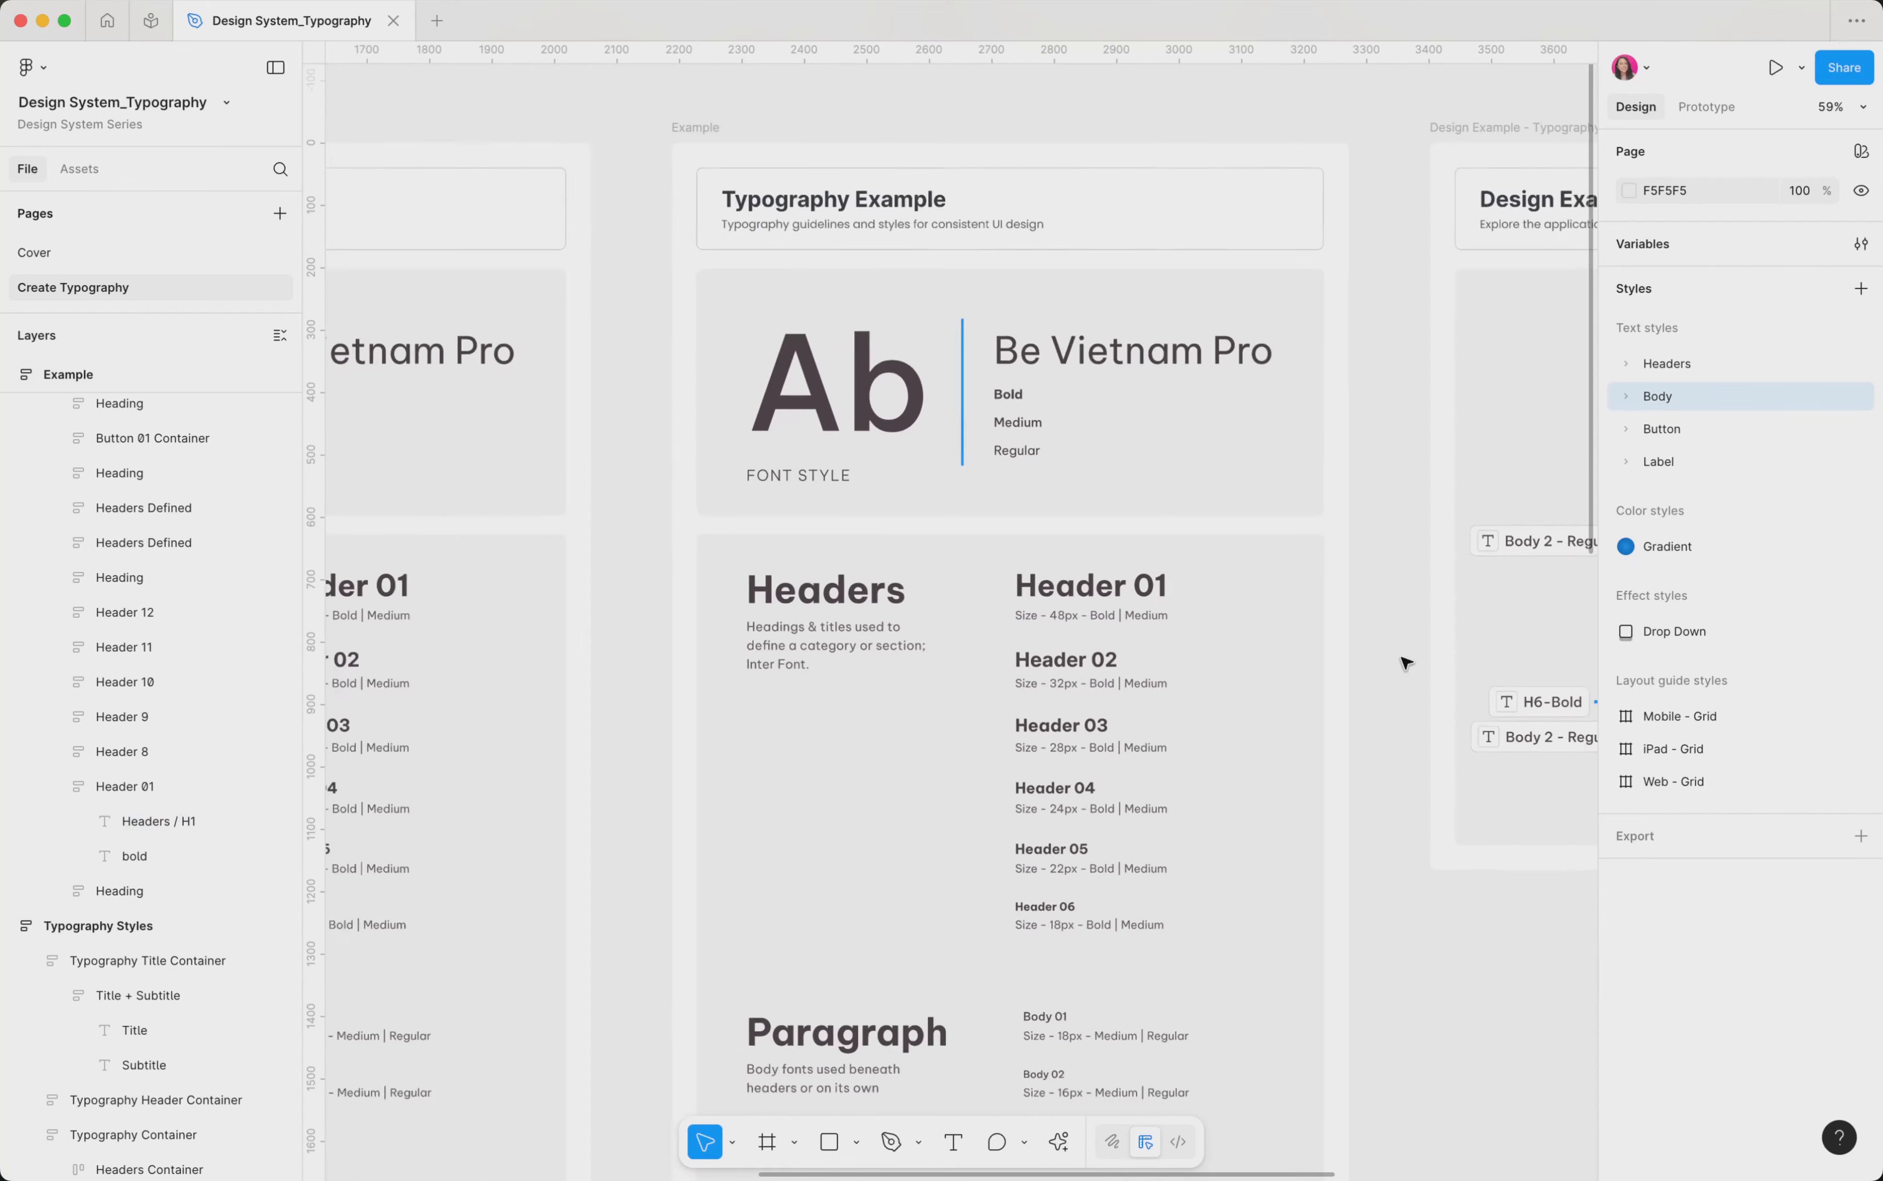
pyautogui.hscroll(1, 1401, 658)
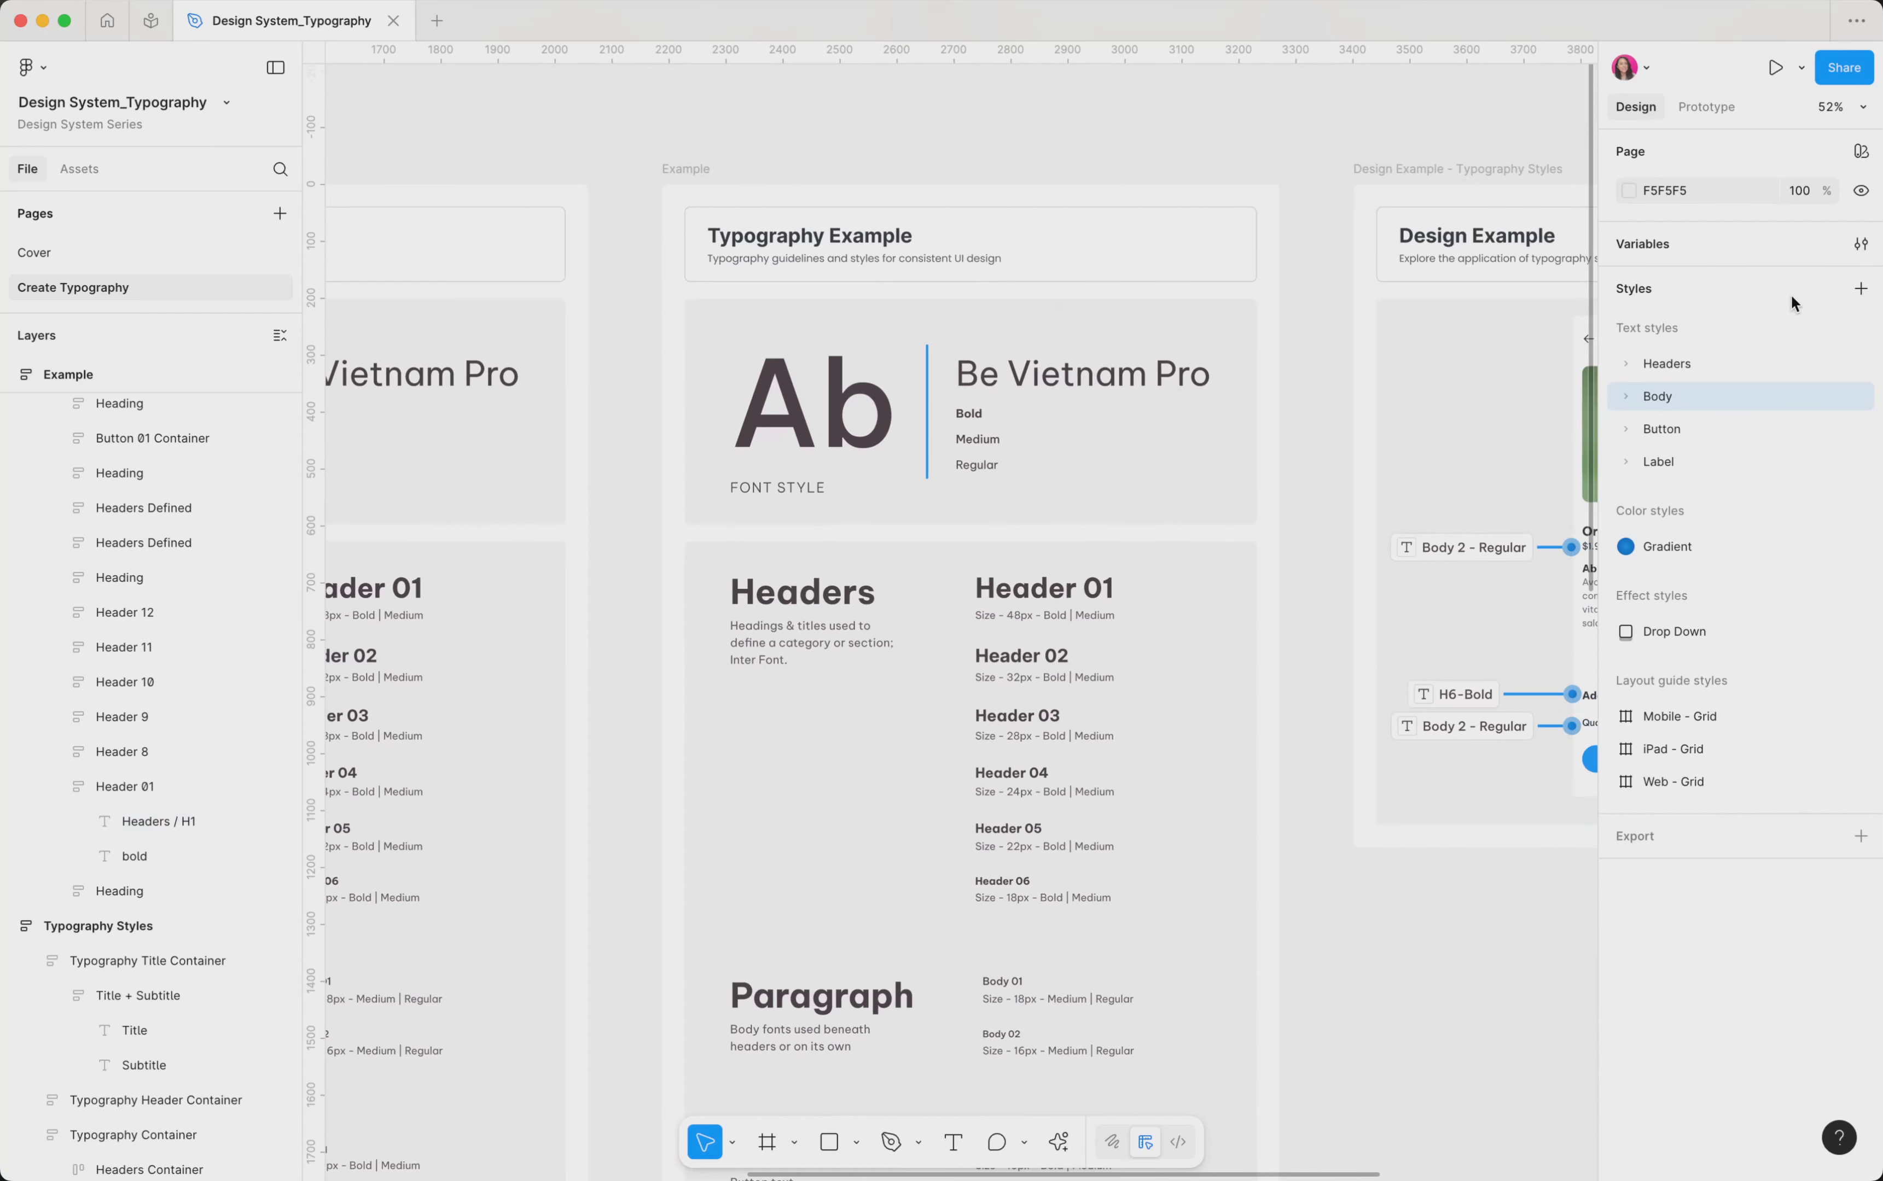
pyautogui.click(1861, 290)
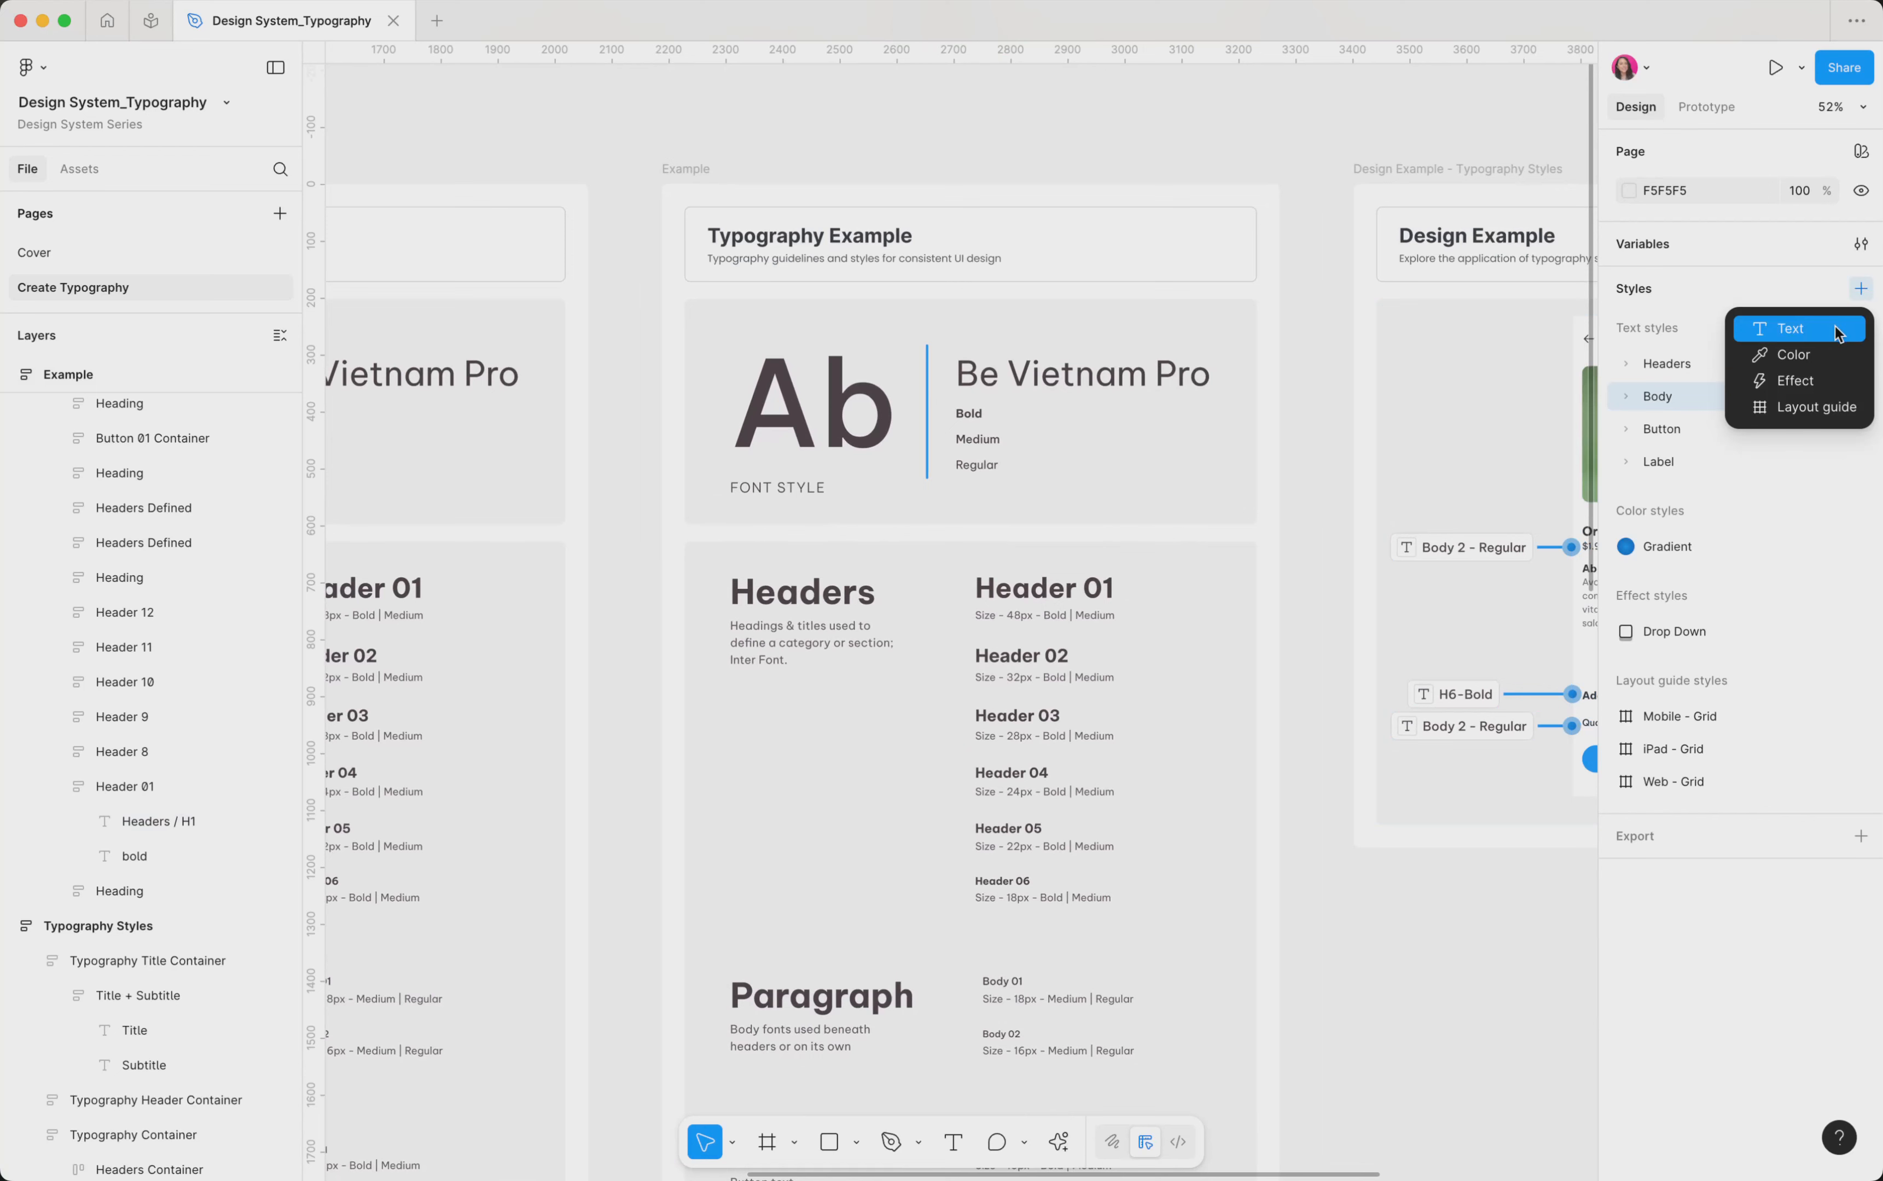
pyautogui.click(1807, 334)
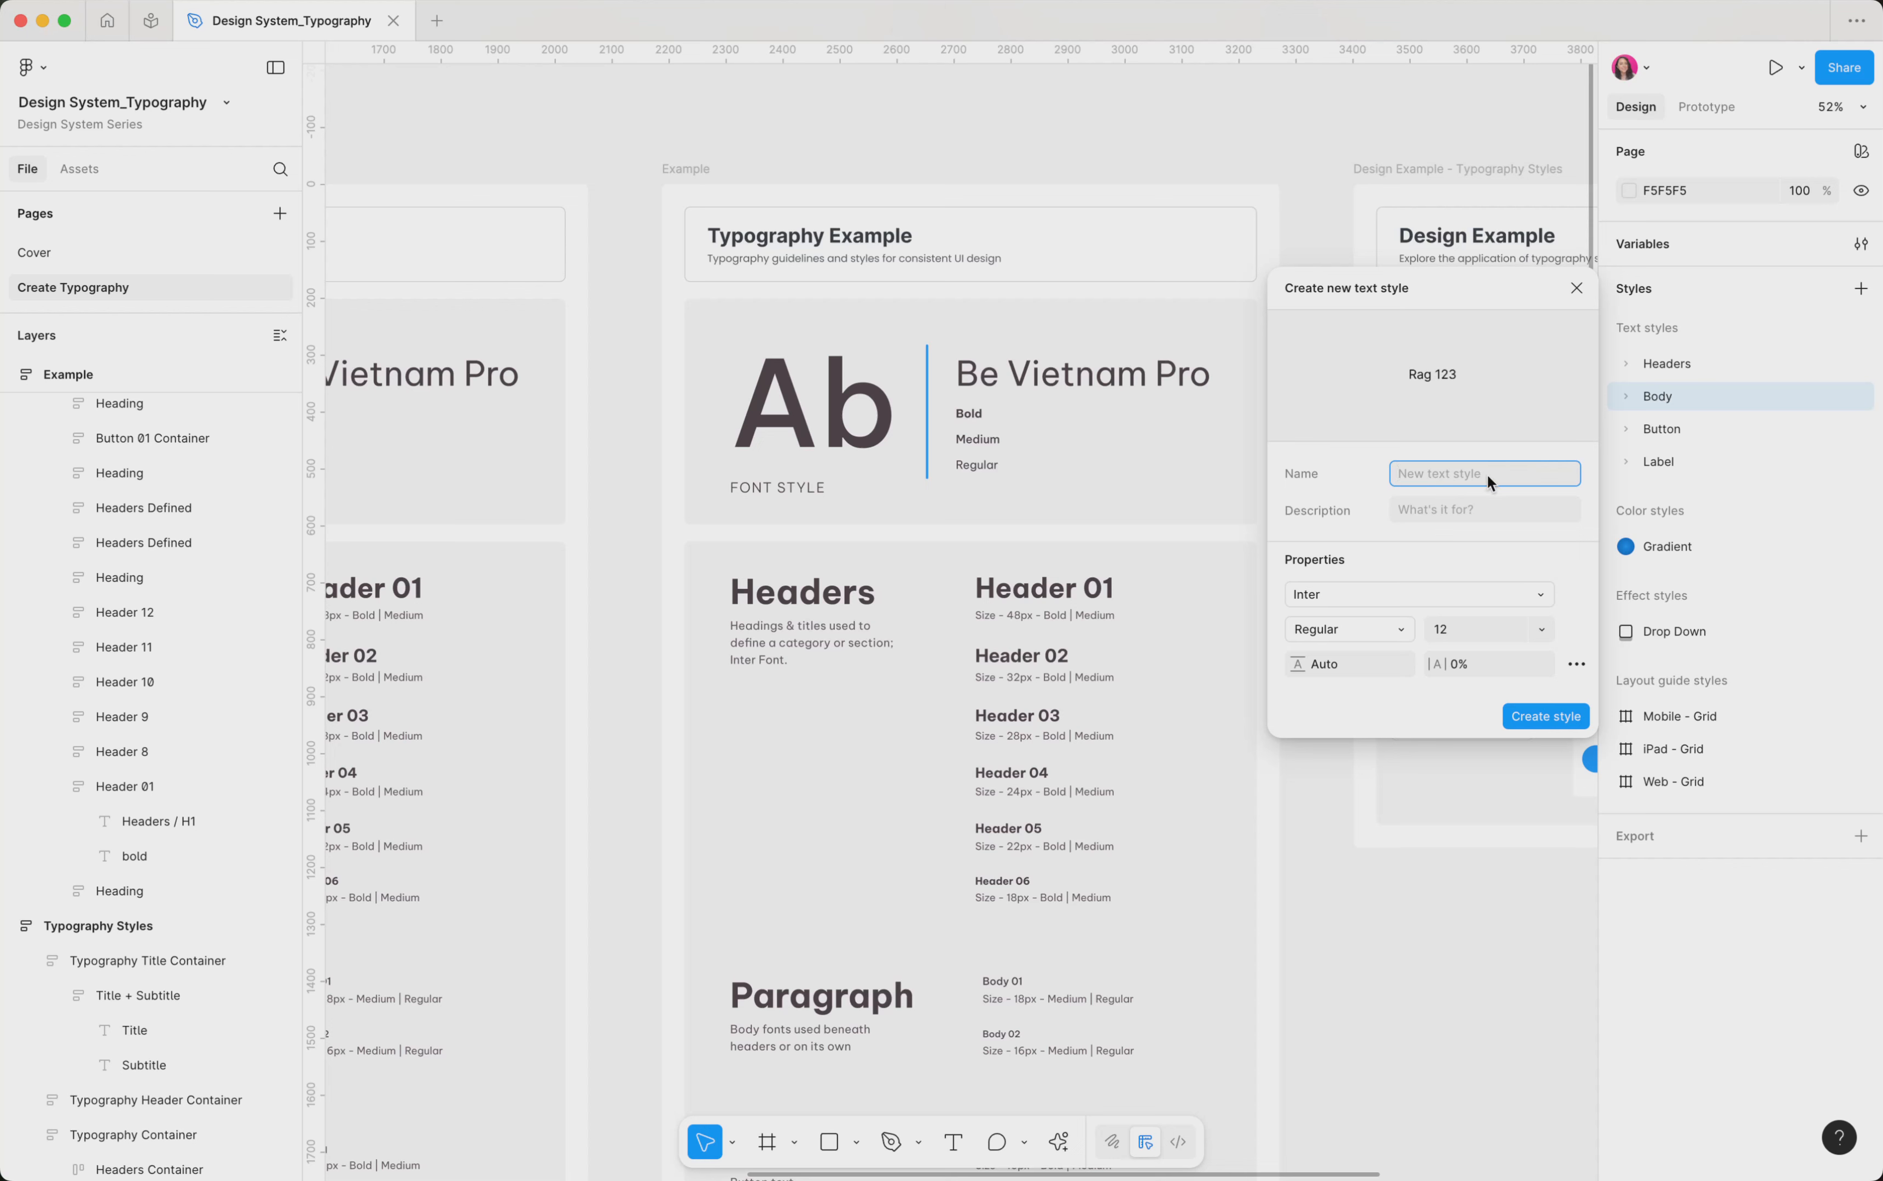
pyautogui.write('Header / Header 1')
pyautogui.click(1546, 717)
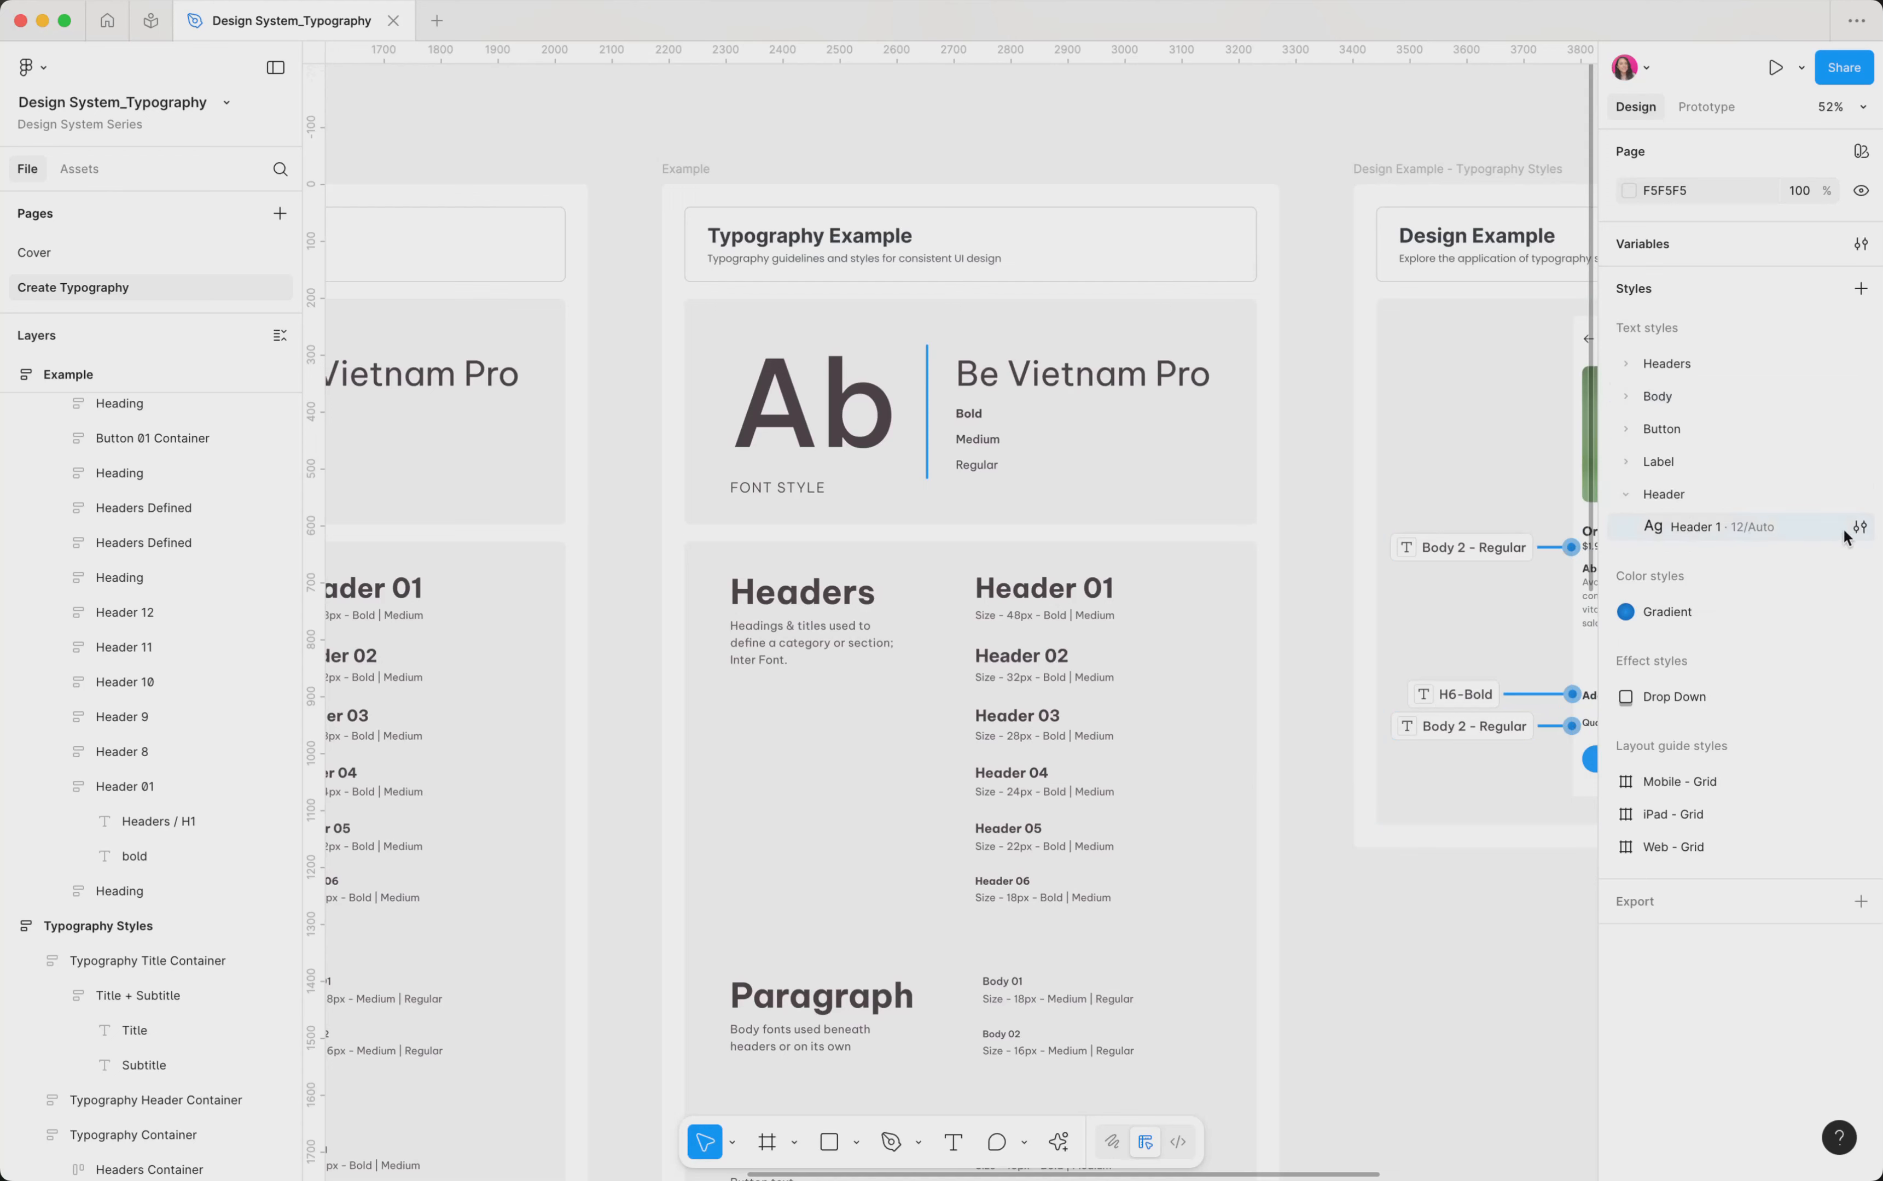
# Bind the Header 1 style's font to the Font Family variable and its weight to the Regular font weight variable
pyautogui.click(1859, 527)
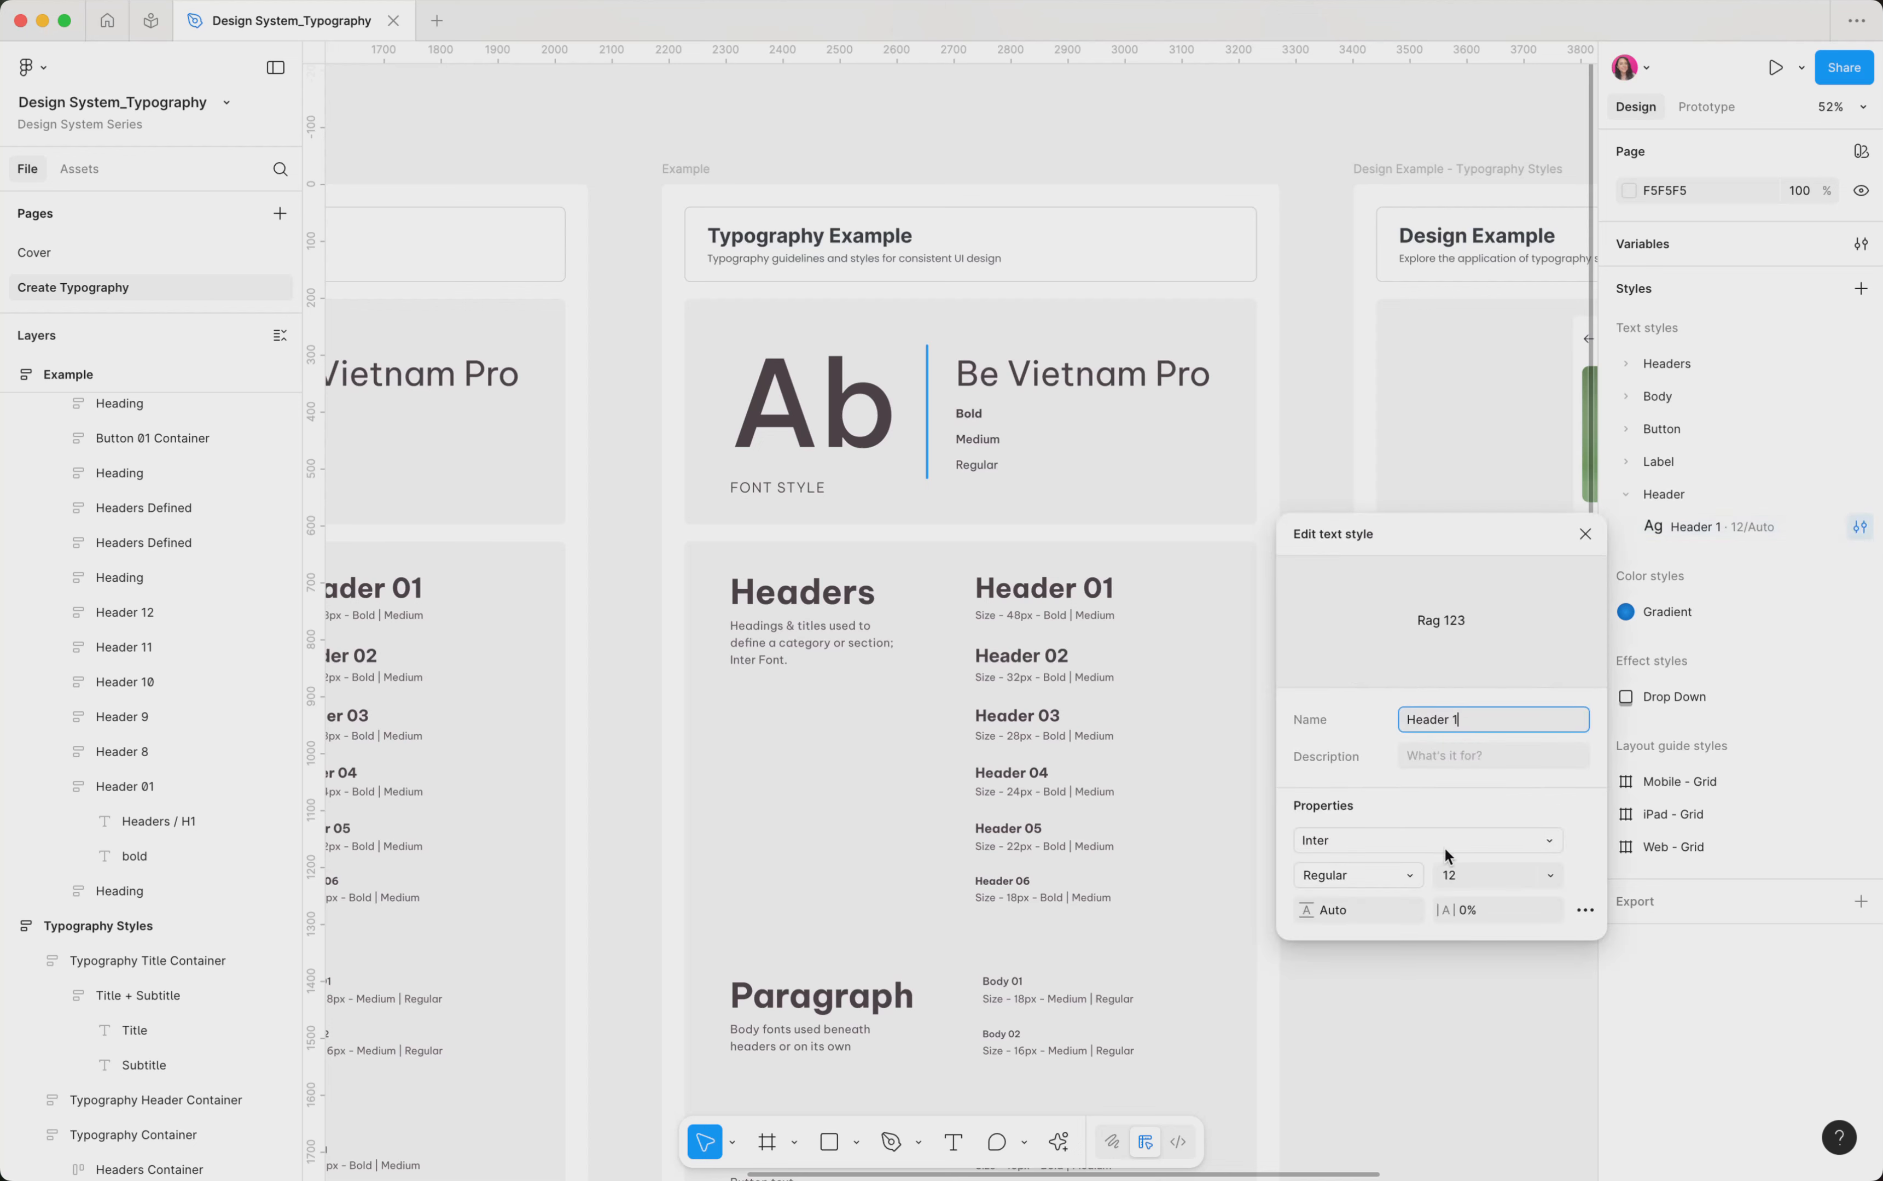
pyautogui.click(1487, 840)
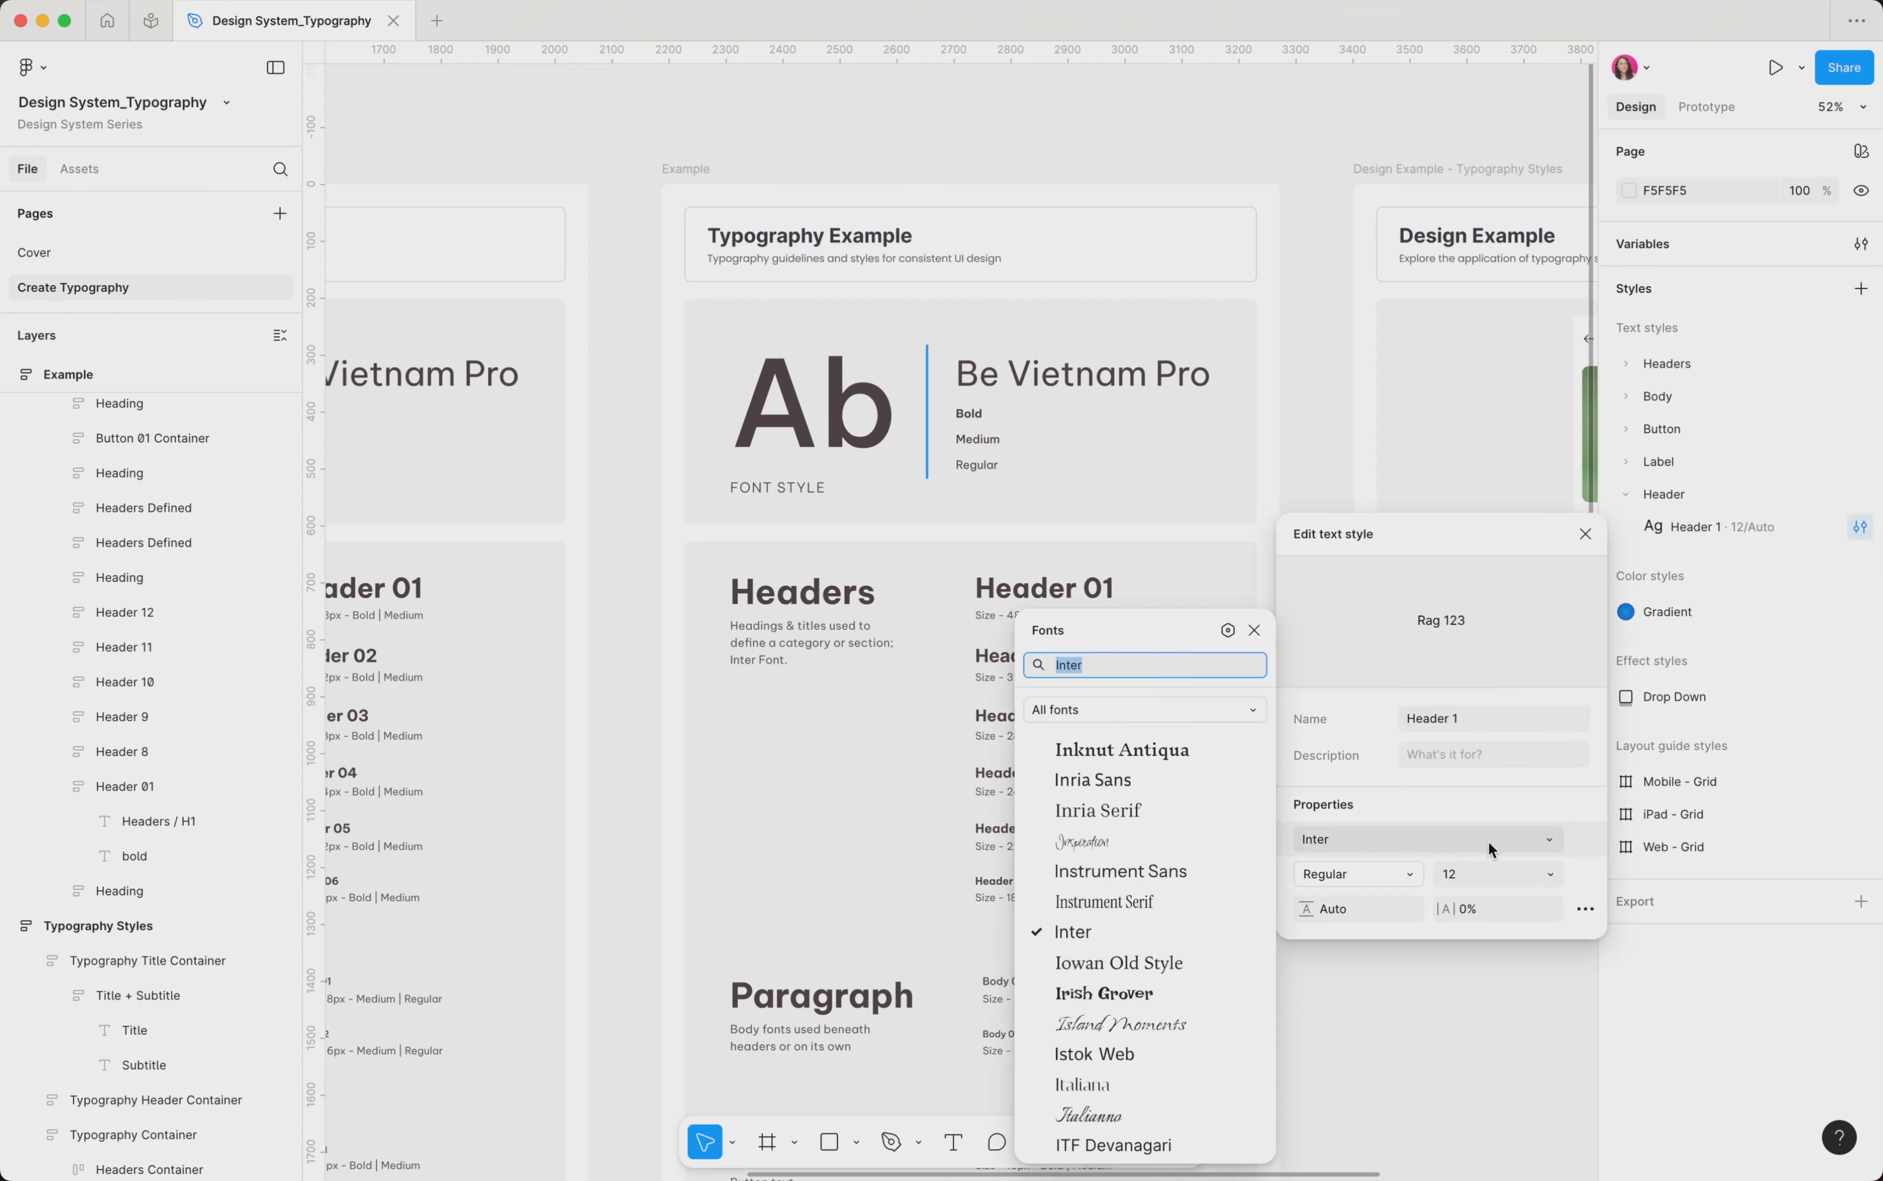
pyautogui.click(1228, 631)
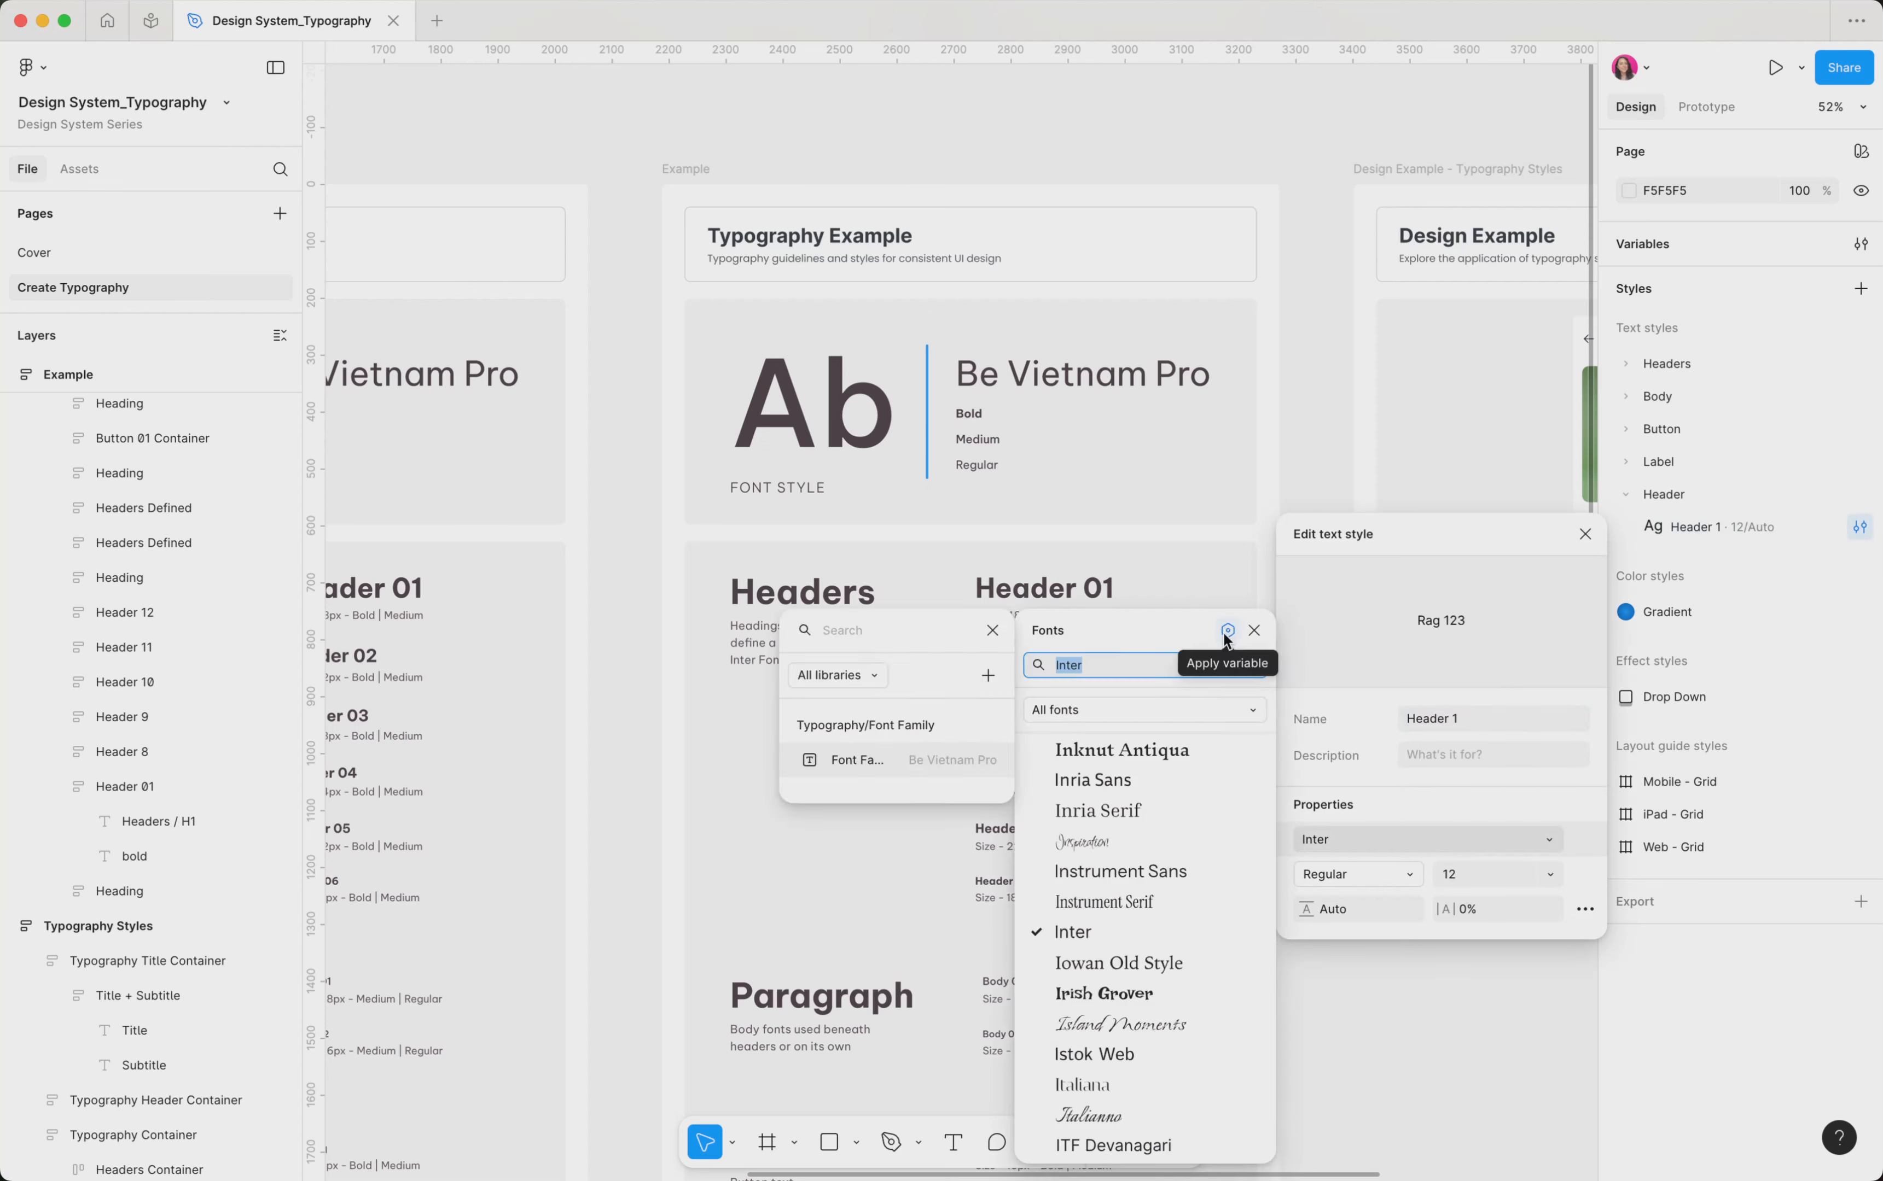
pyautogui.click(930, 769)
pyautogui.click(1402, 878)
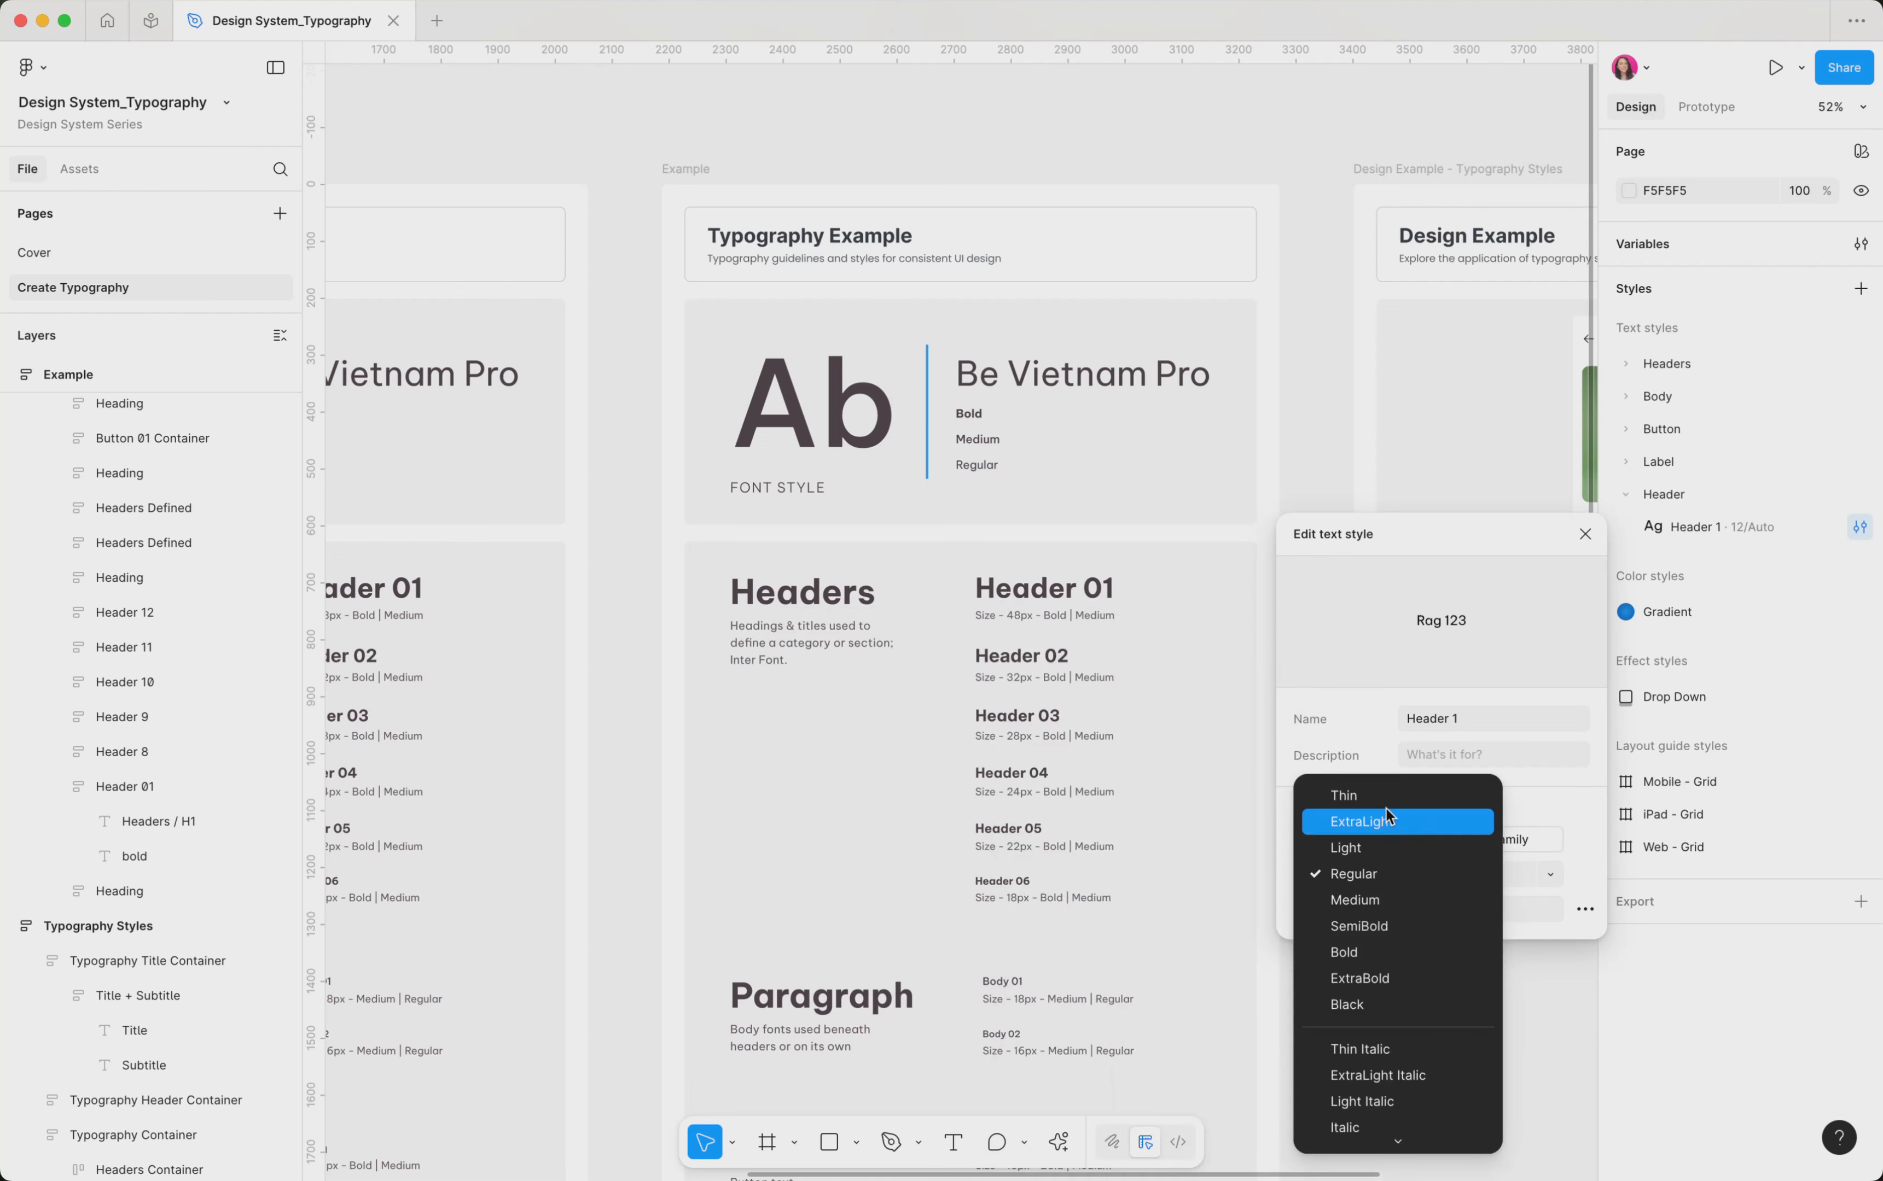
pyautogui.click(1388, 1134)
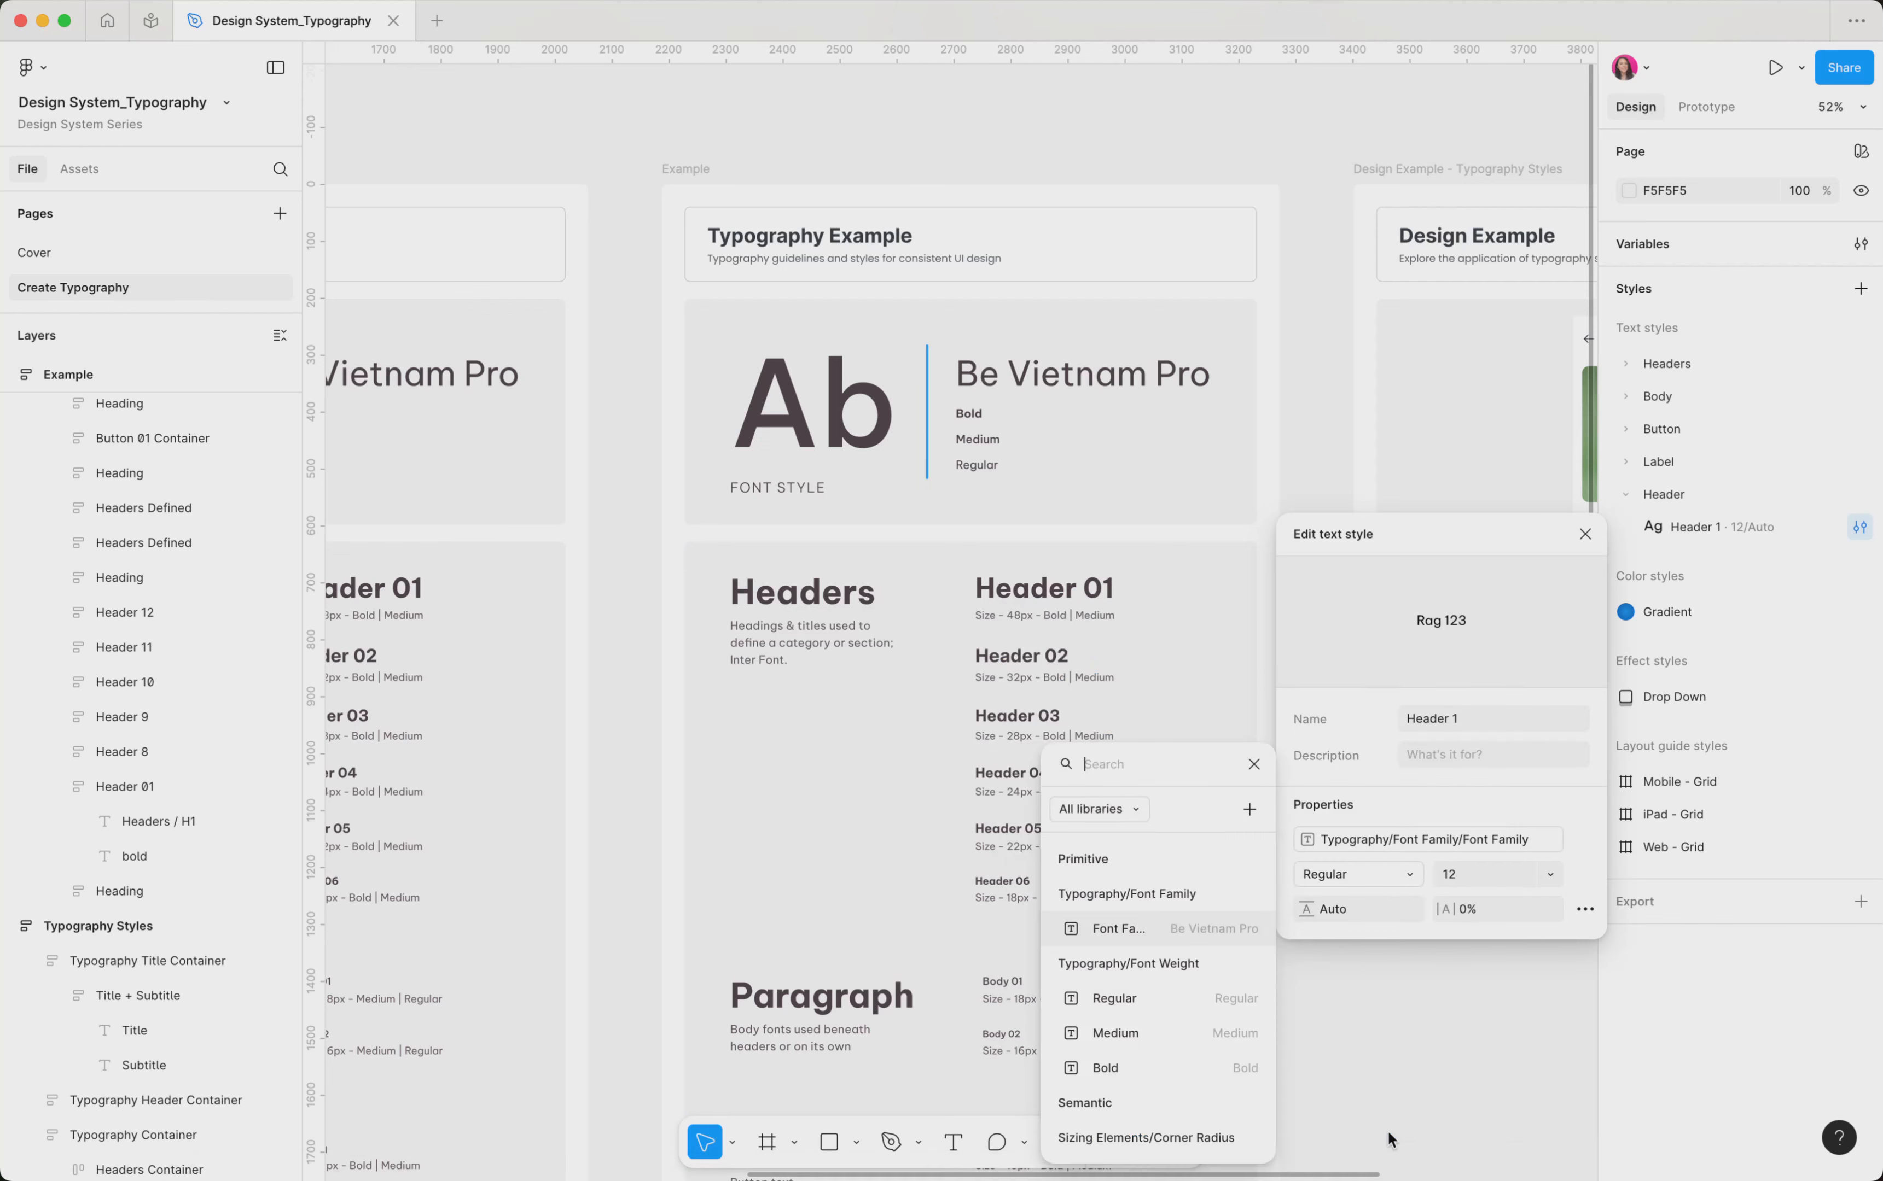
pyautogui.click(1179, 1001)
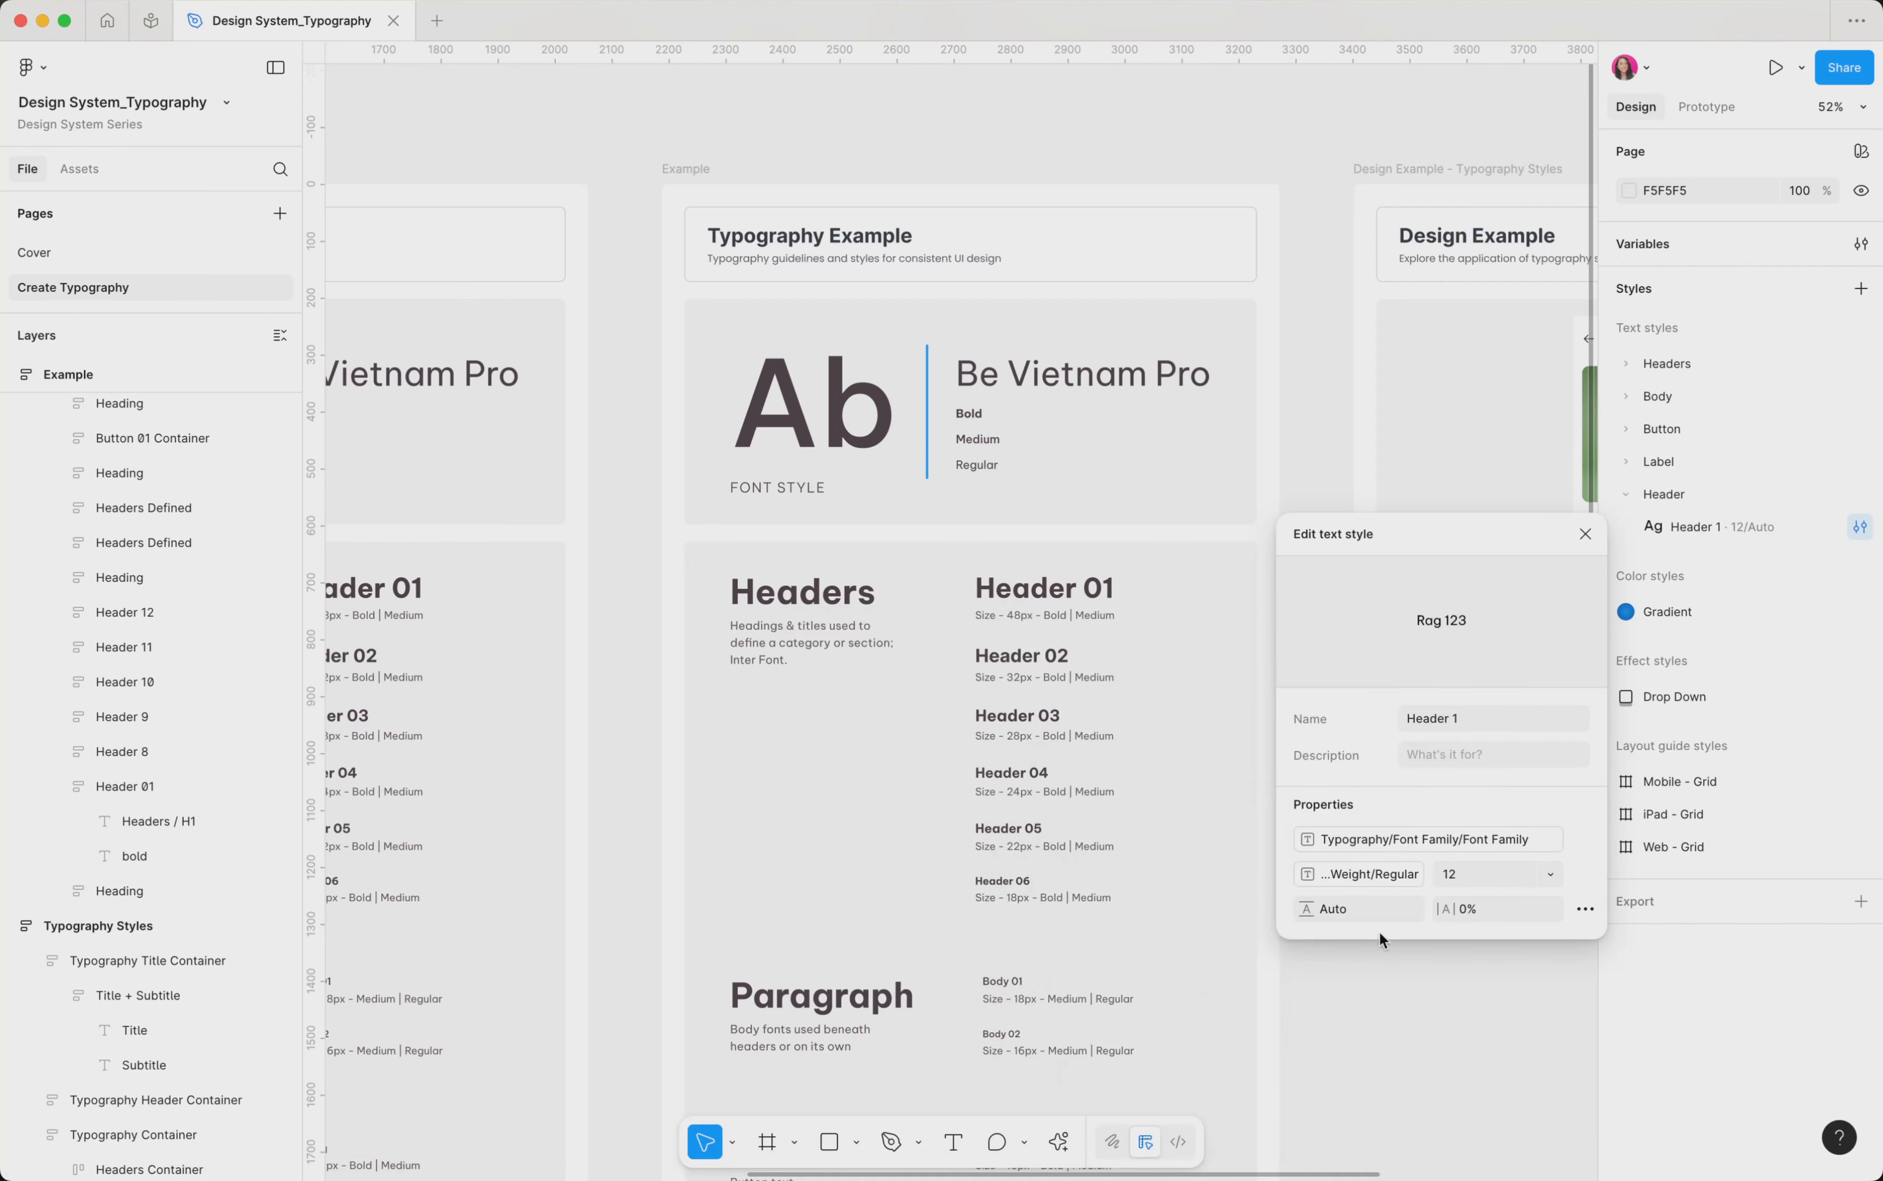
# Bind the Header 1 style's font size to the XXS (12) variable and close the style editor
pyautogui.click(1550, 875)
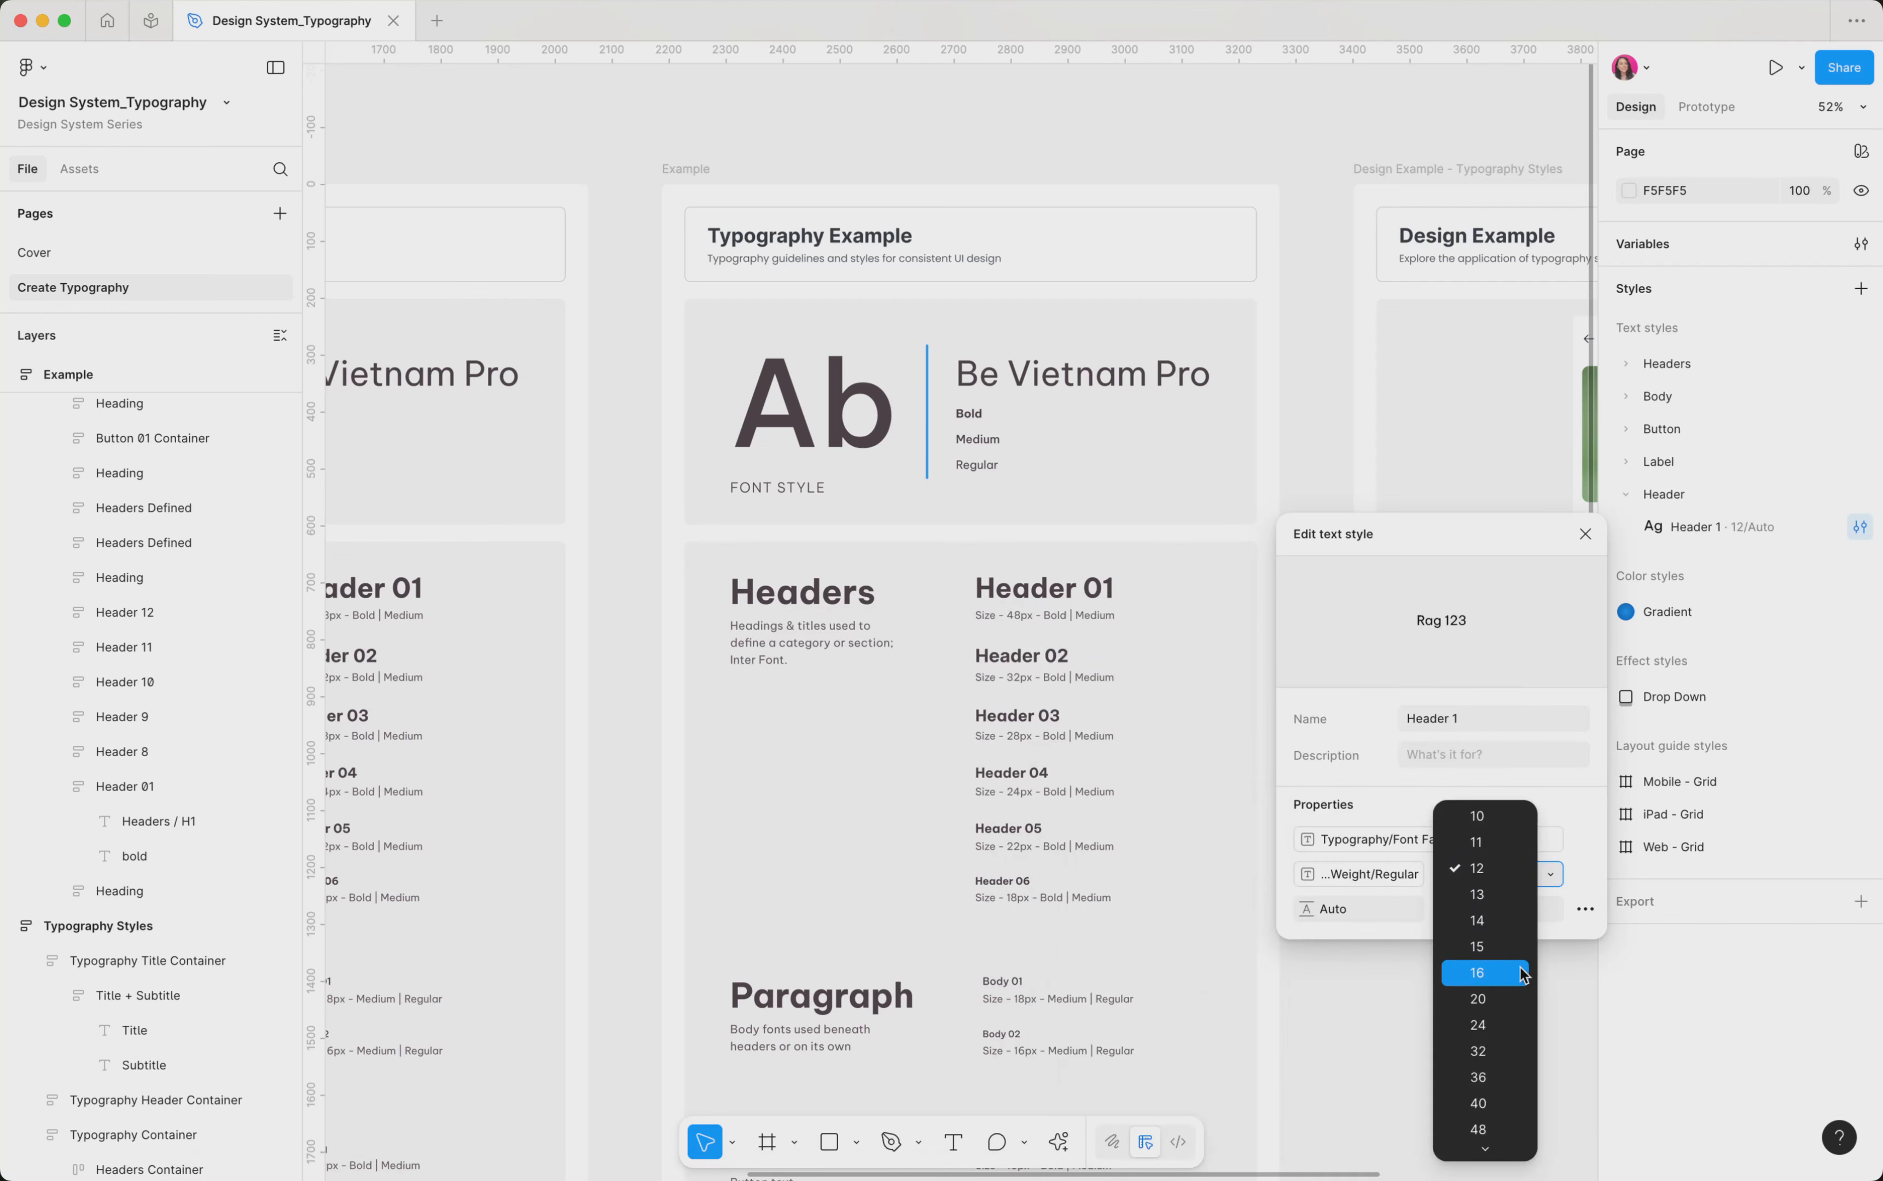
pyautogui.click(1494, 1152)
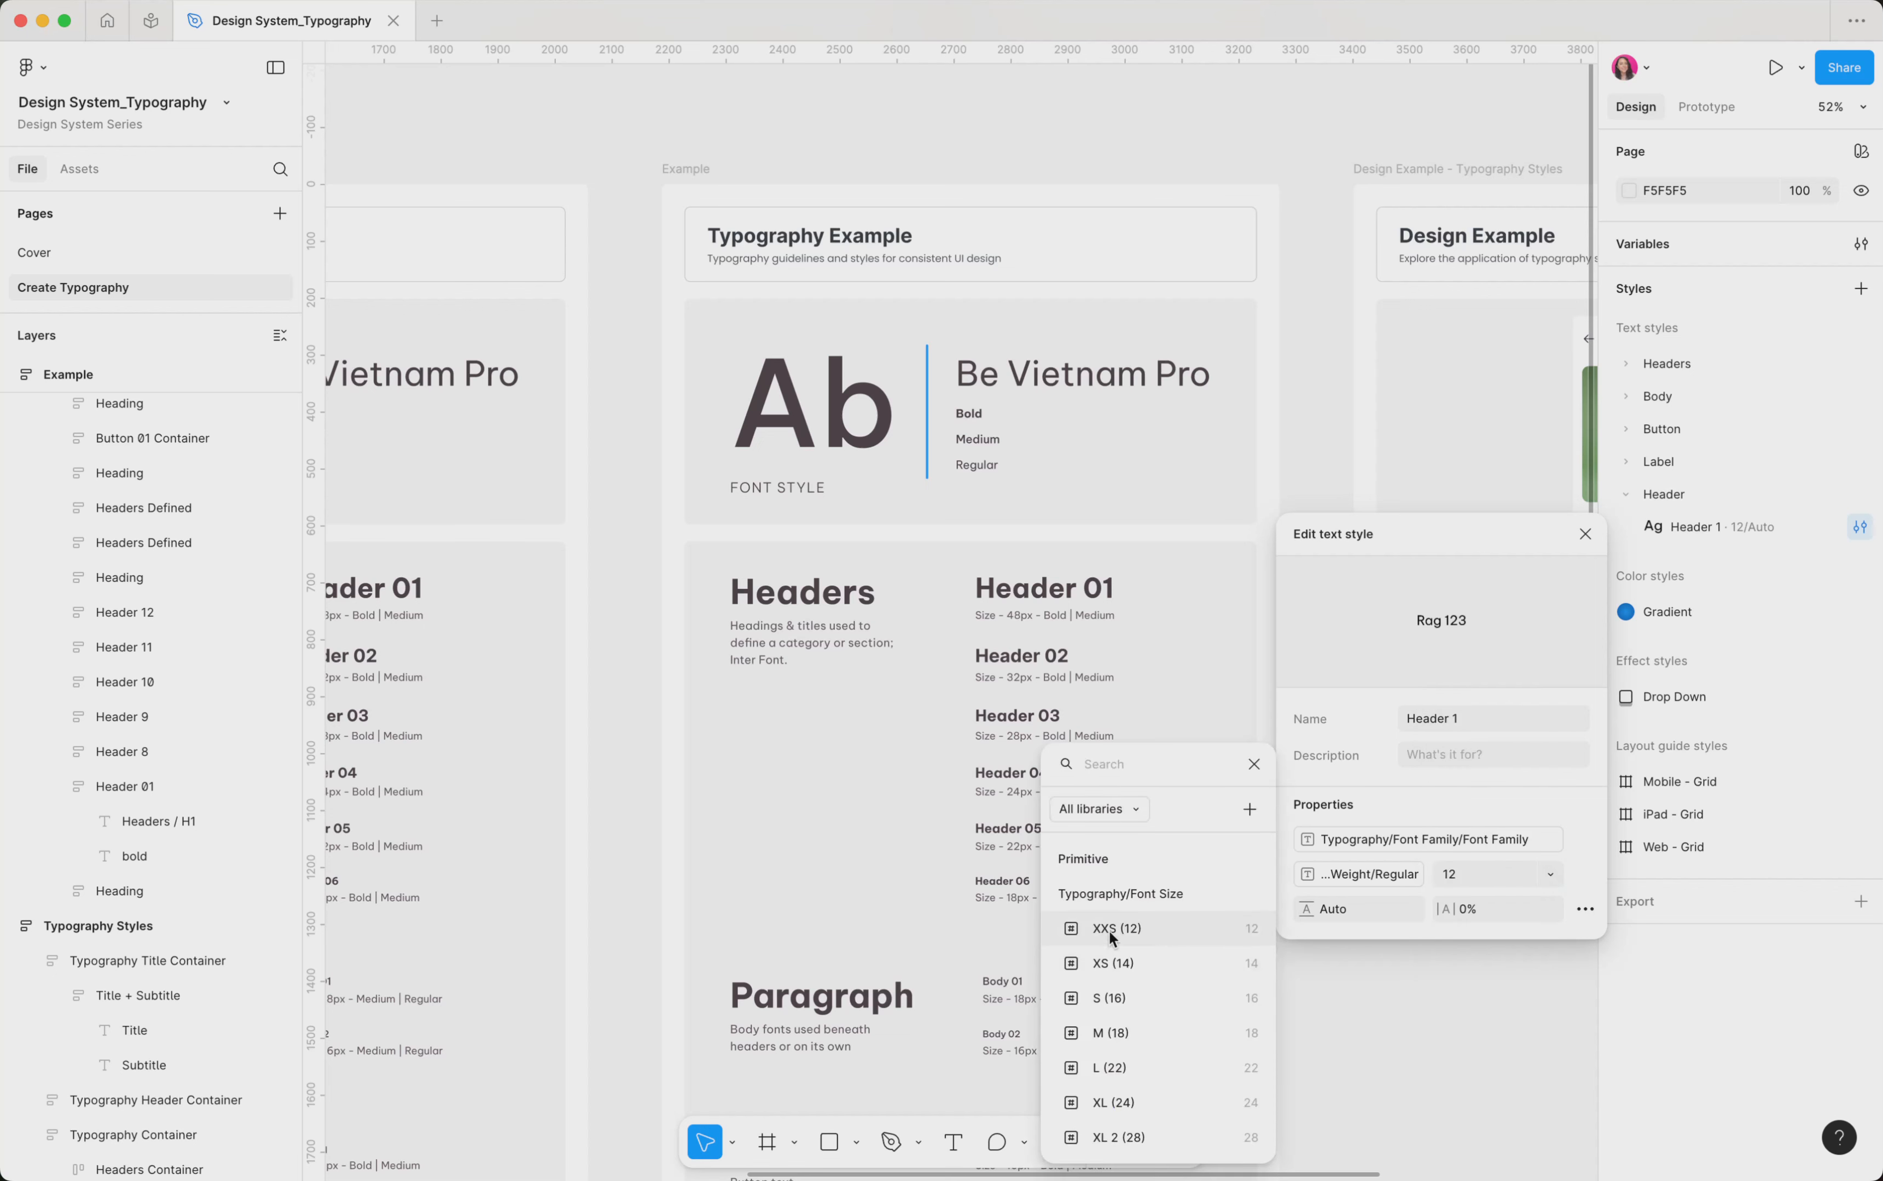
pyautogui.click(1130, 931)
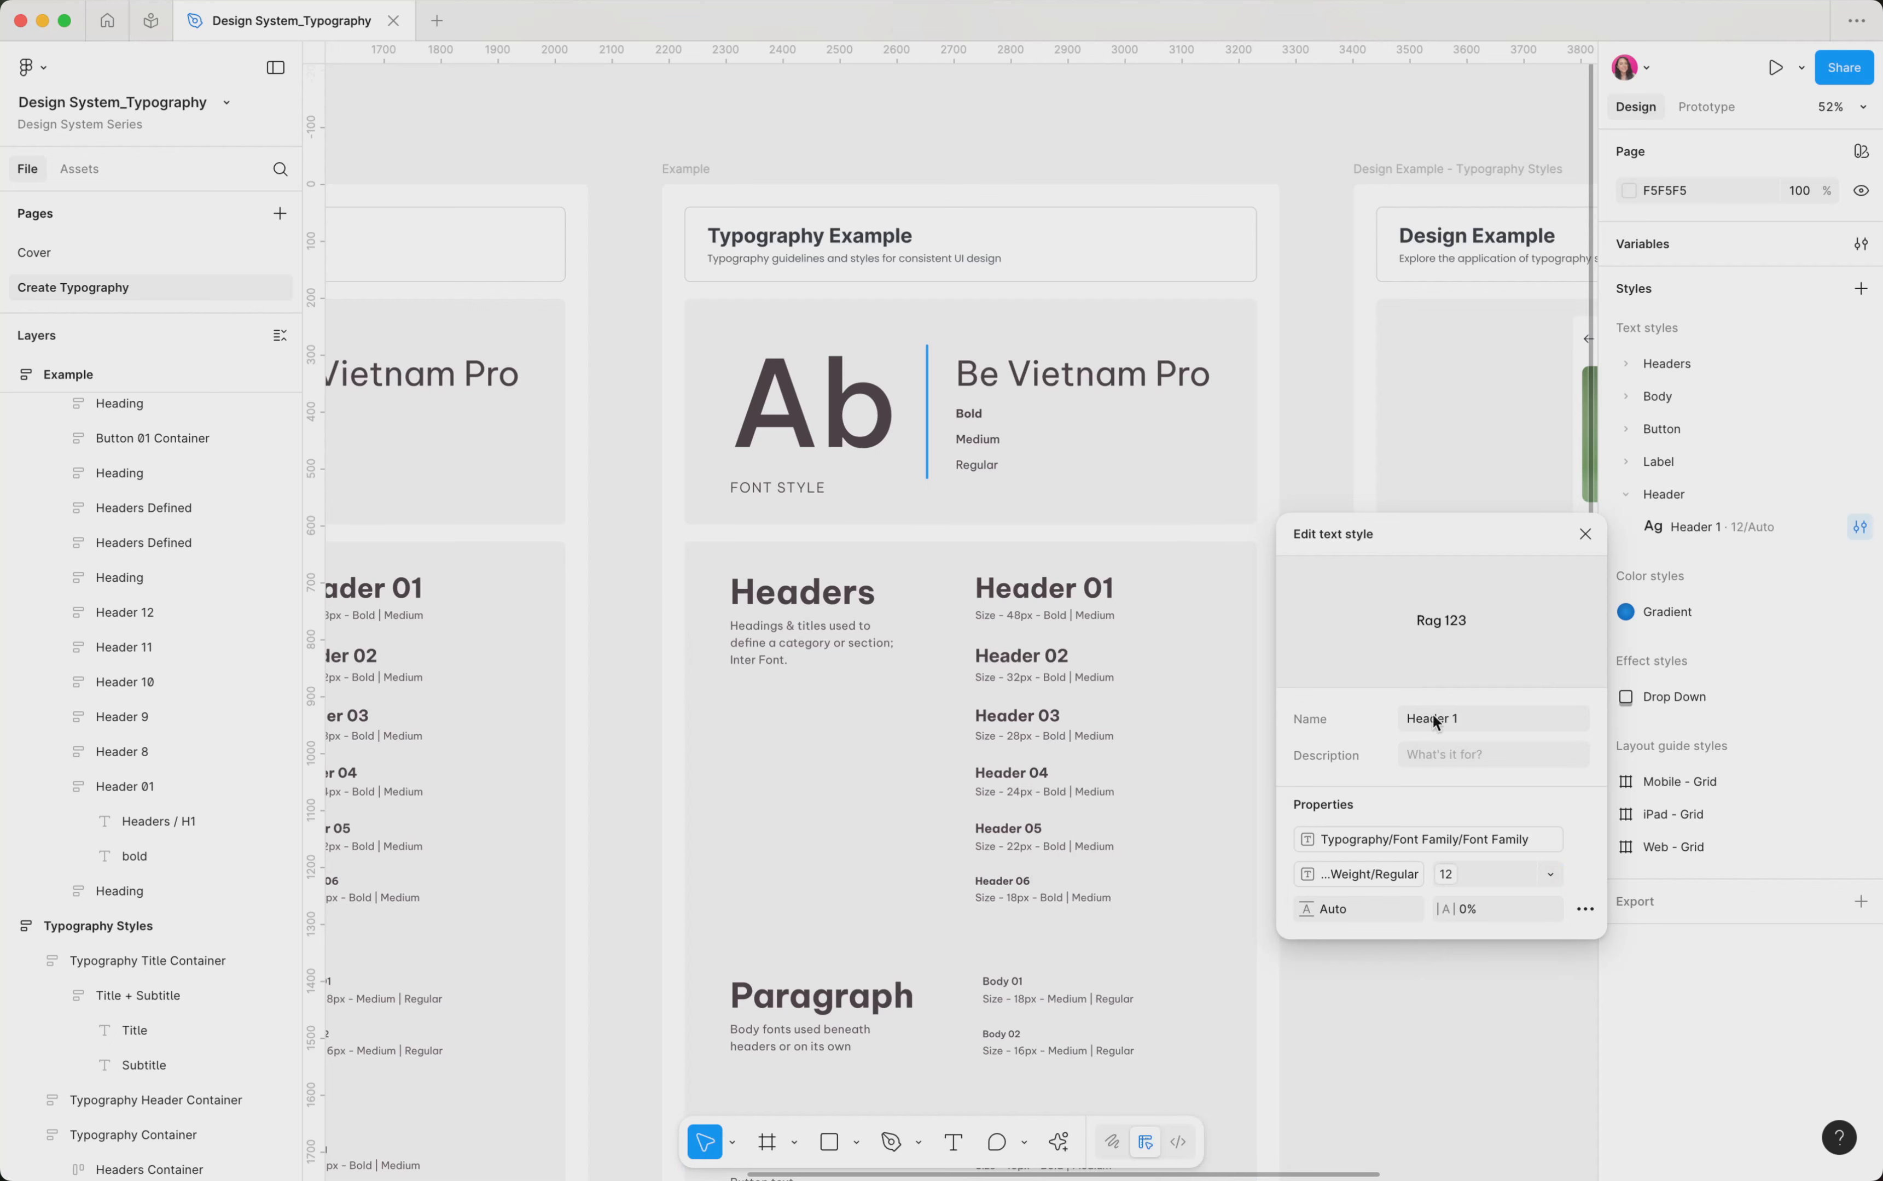
pyautogui.click(1585, 536)
# Open the file's variables and review the Typography group in the Primitive collection
pyautogui.scroll(-3, 1316, 622)
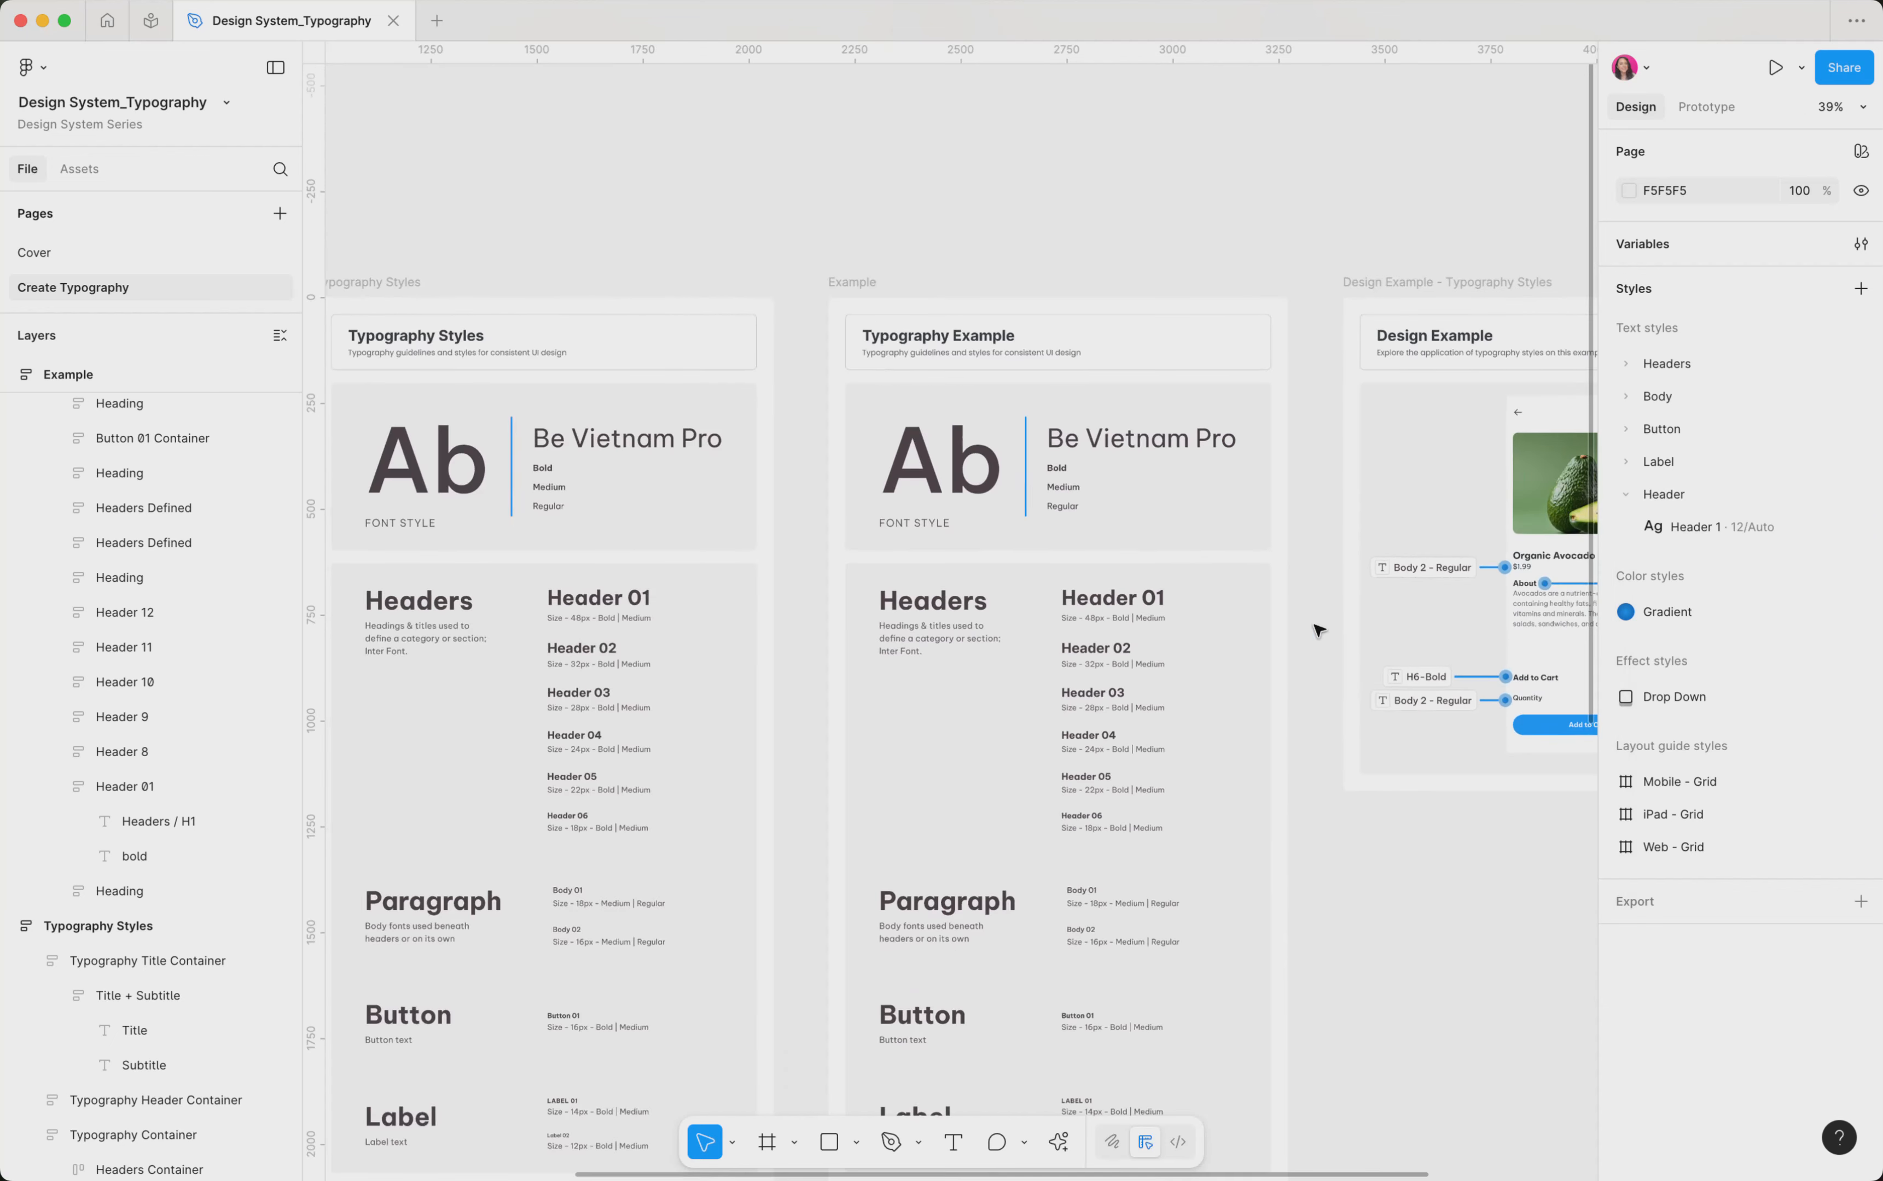
pyautogui.click(1661, 246)
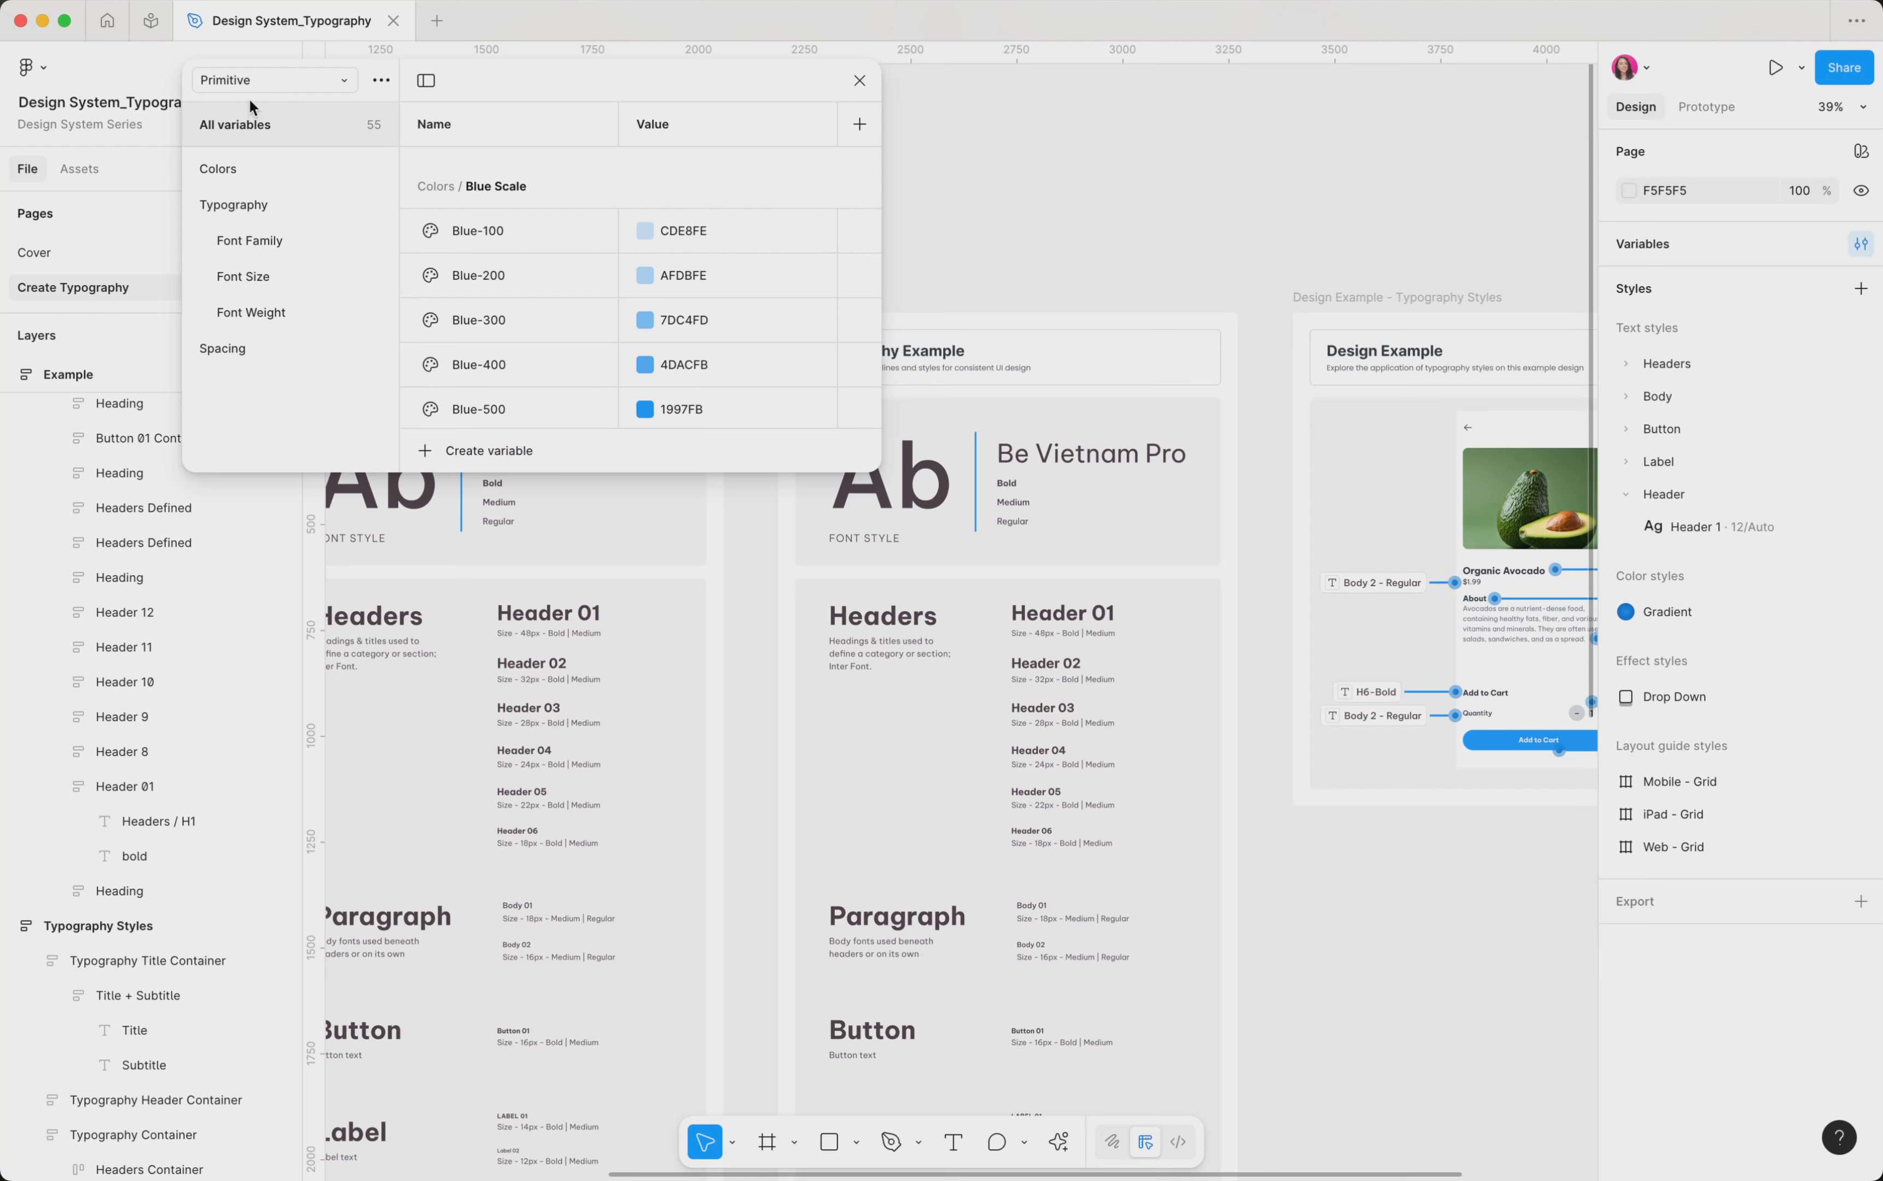
pyautogui.click(243, 205)
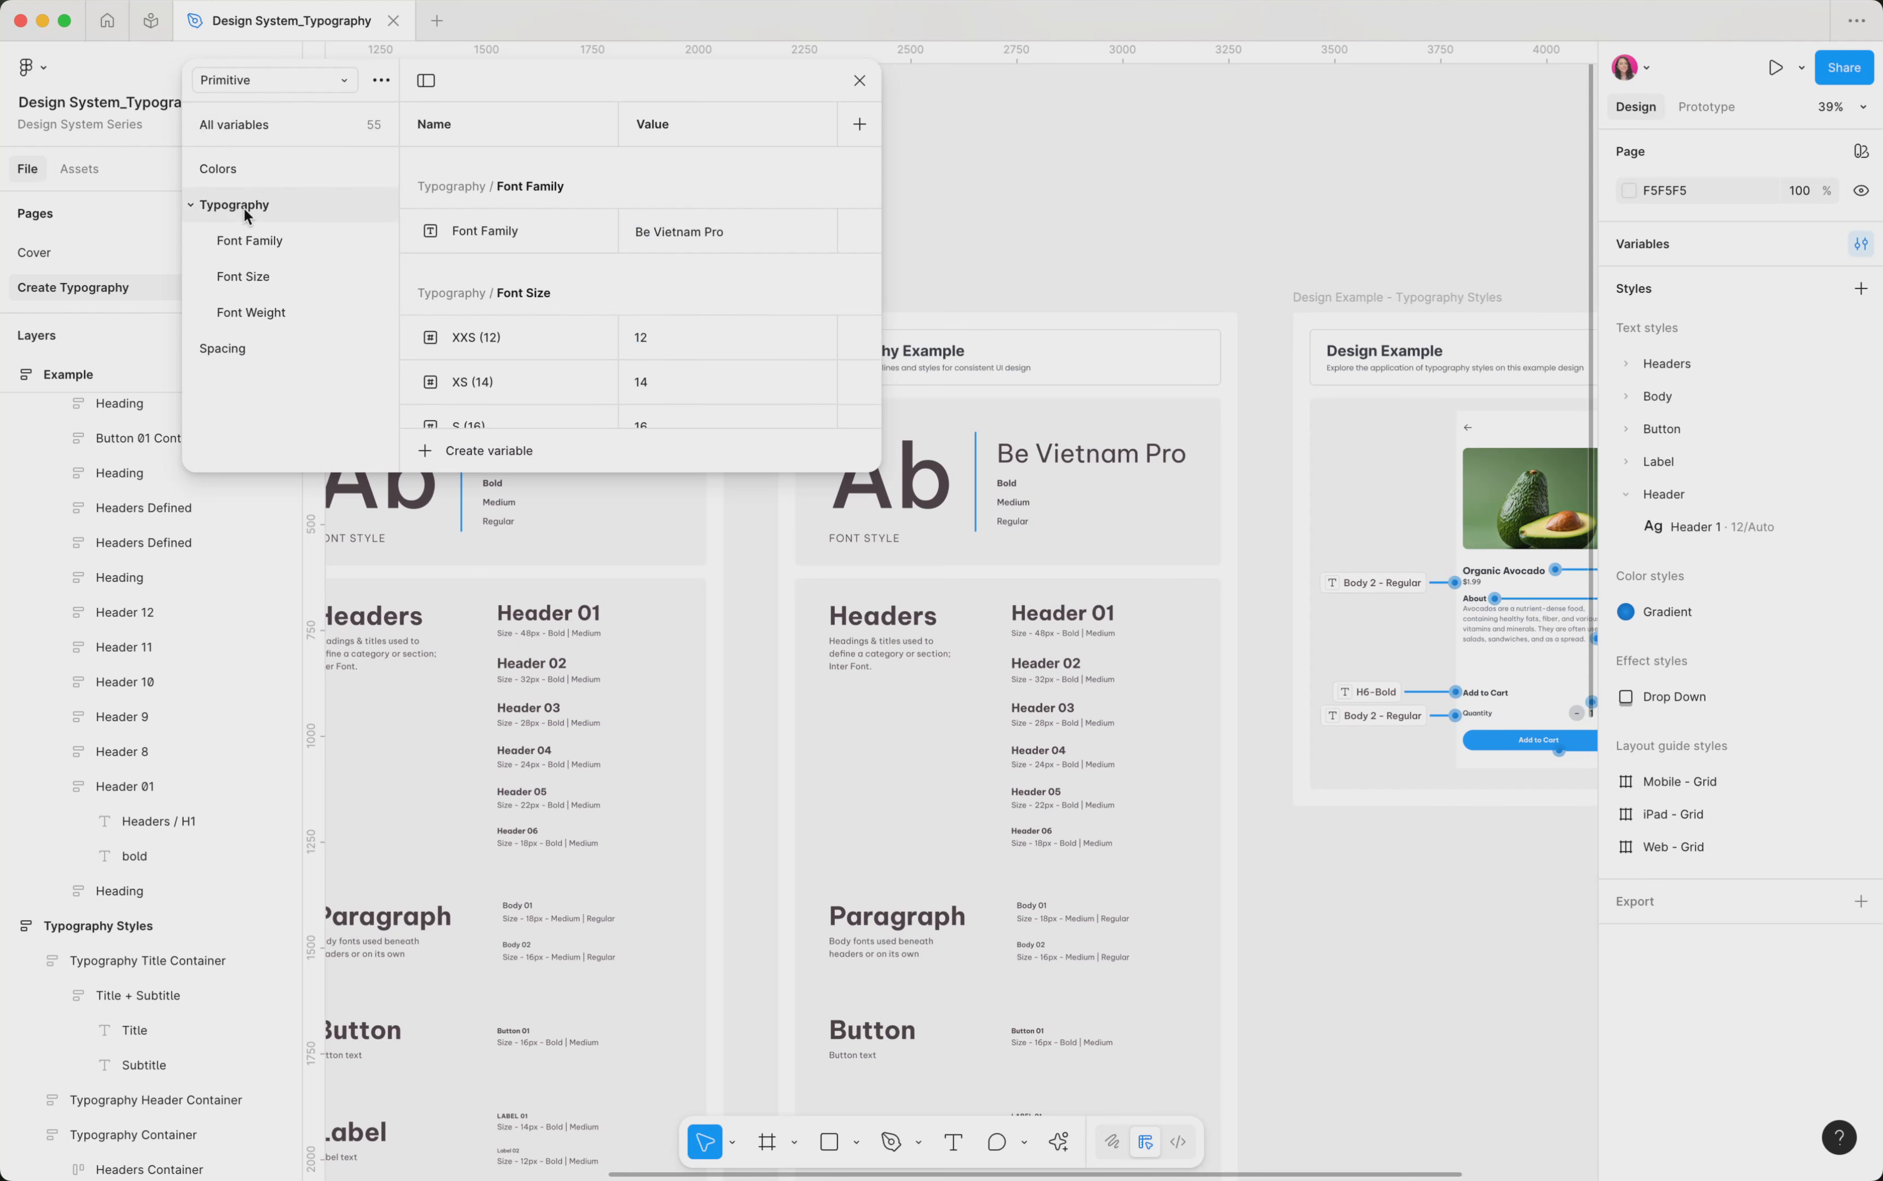
pyautogui.scroll(-2, 565, 273)
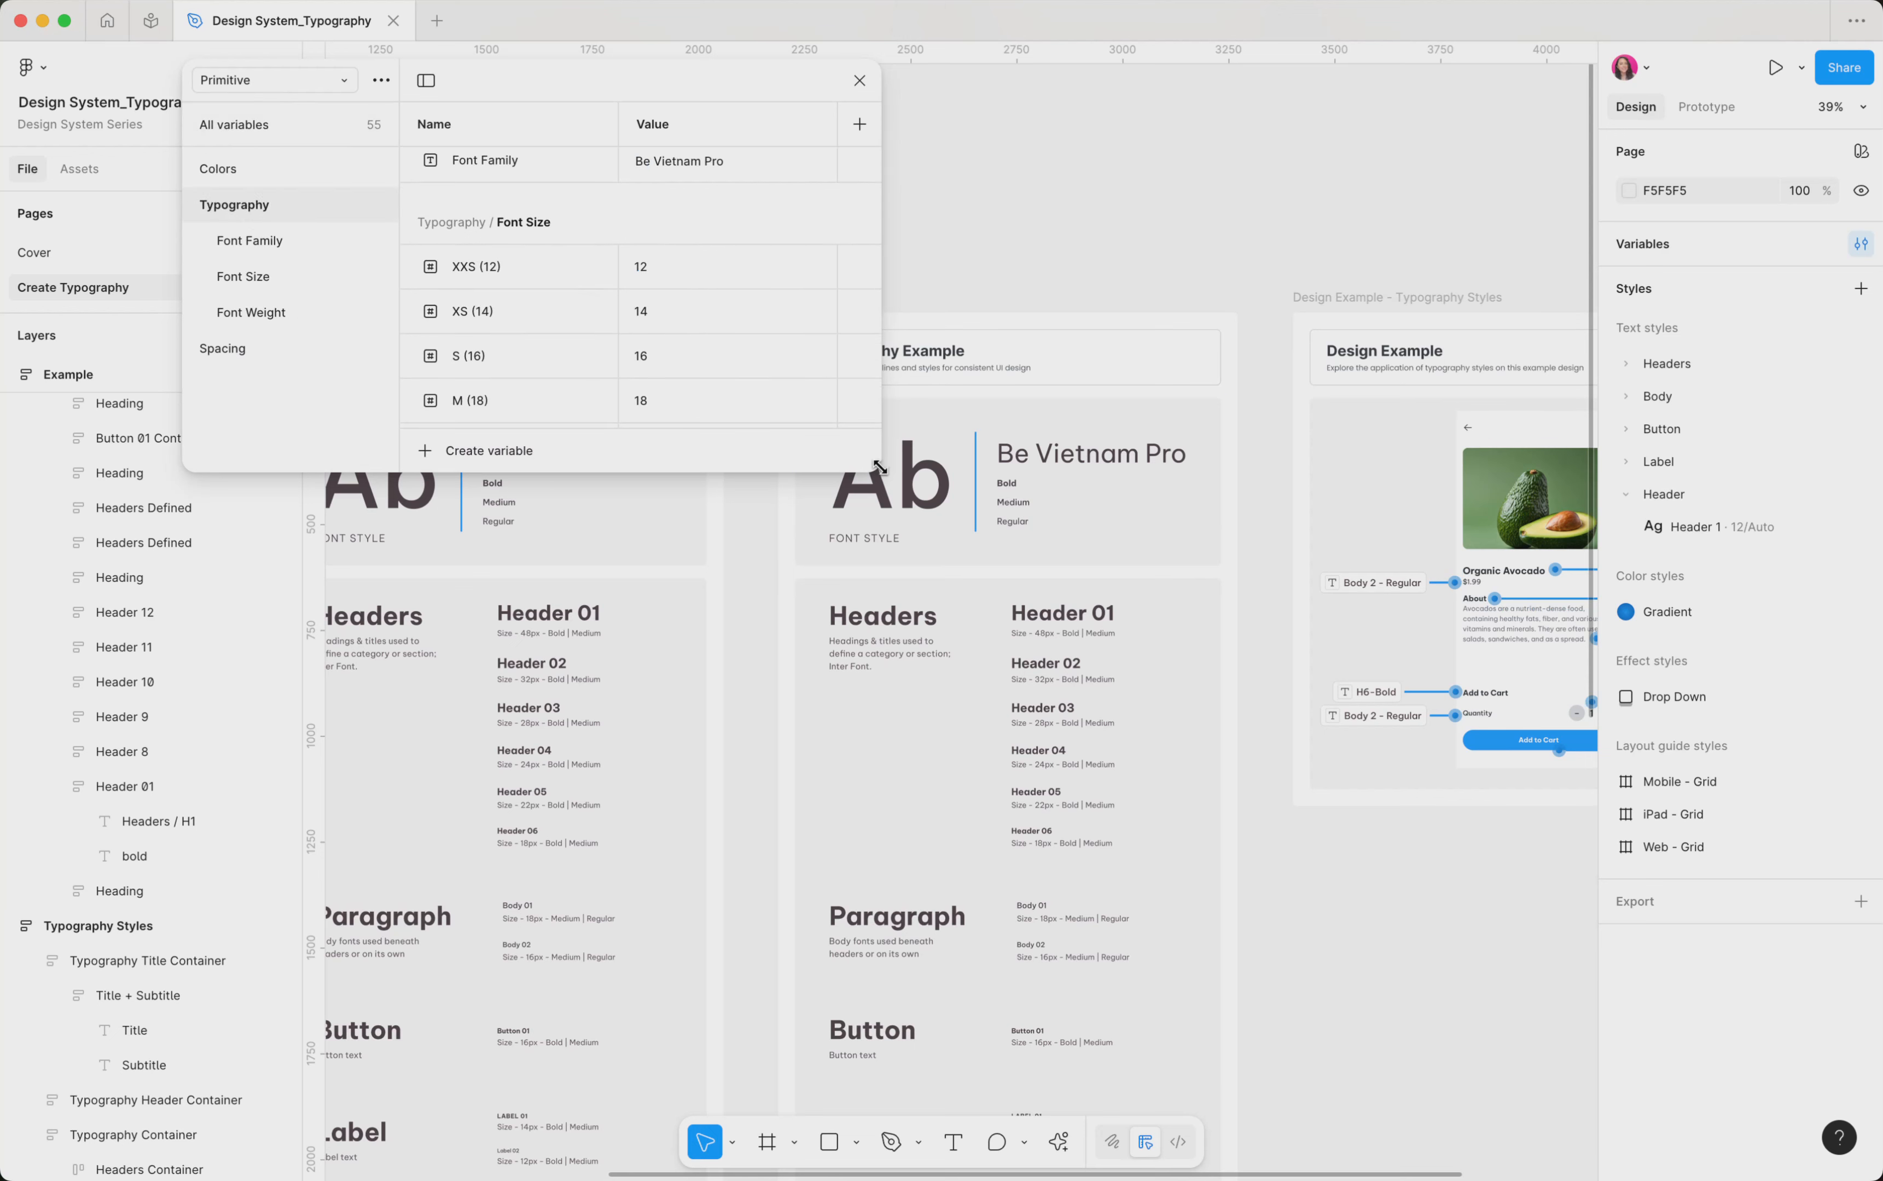
# Resize the variables window to uncover the typography frames and set the Font Family variable's value to Combo
pyautogui.moveTo(880, 471); pyautogui.dragTo(1169, 1004)
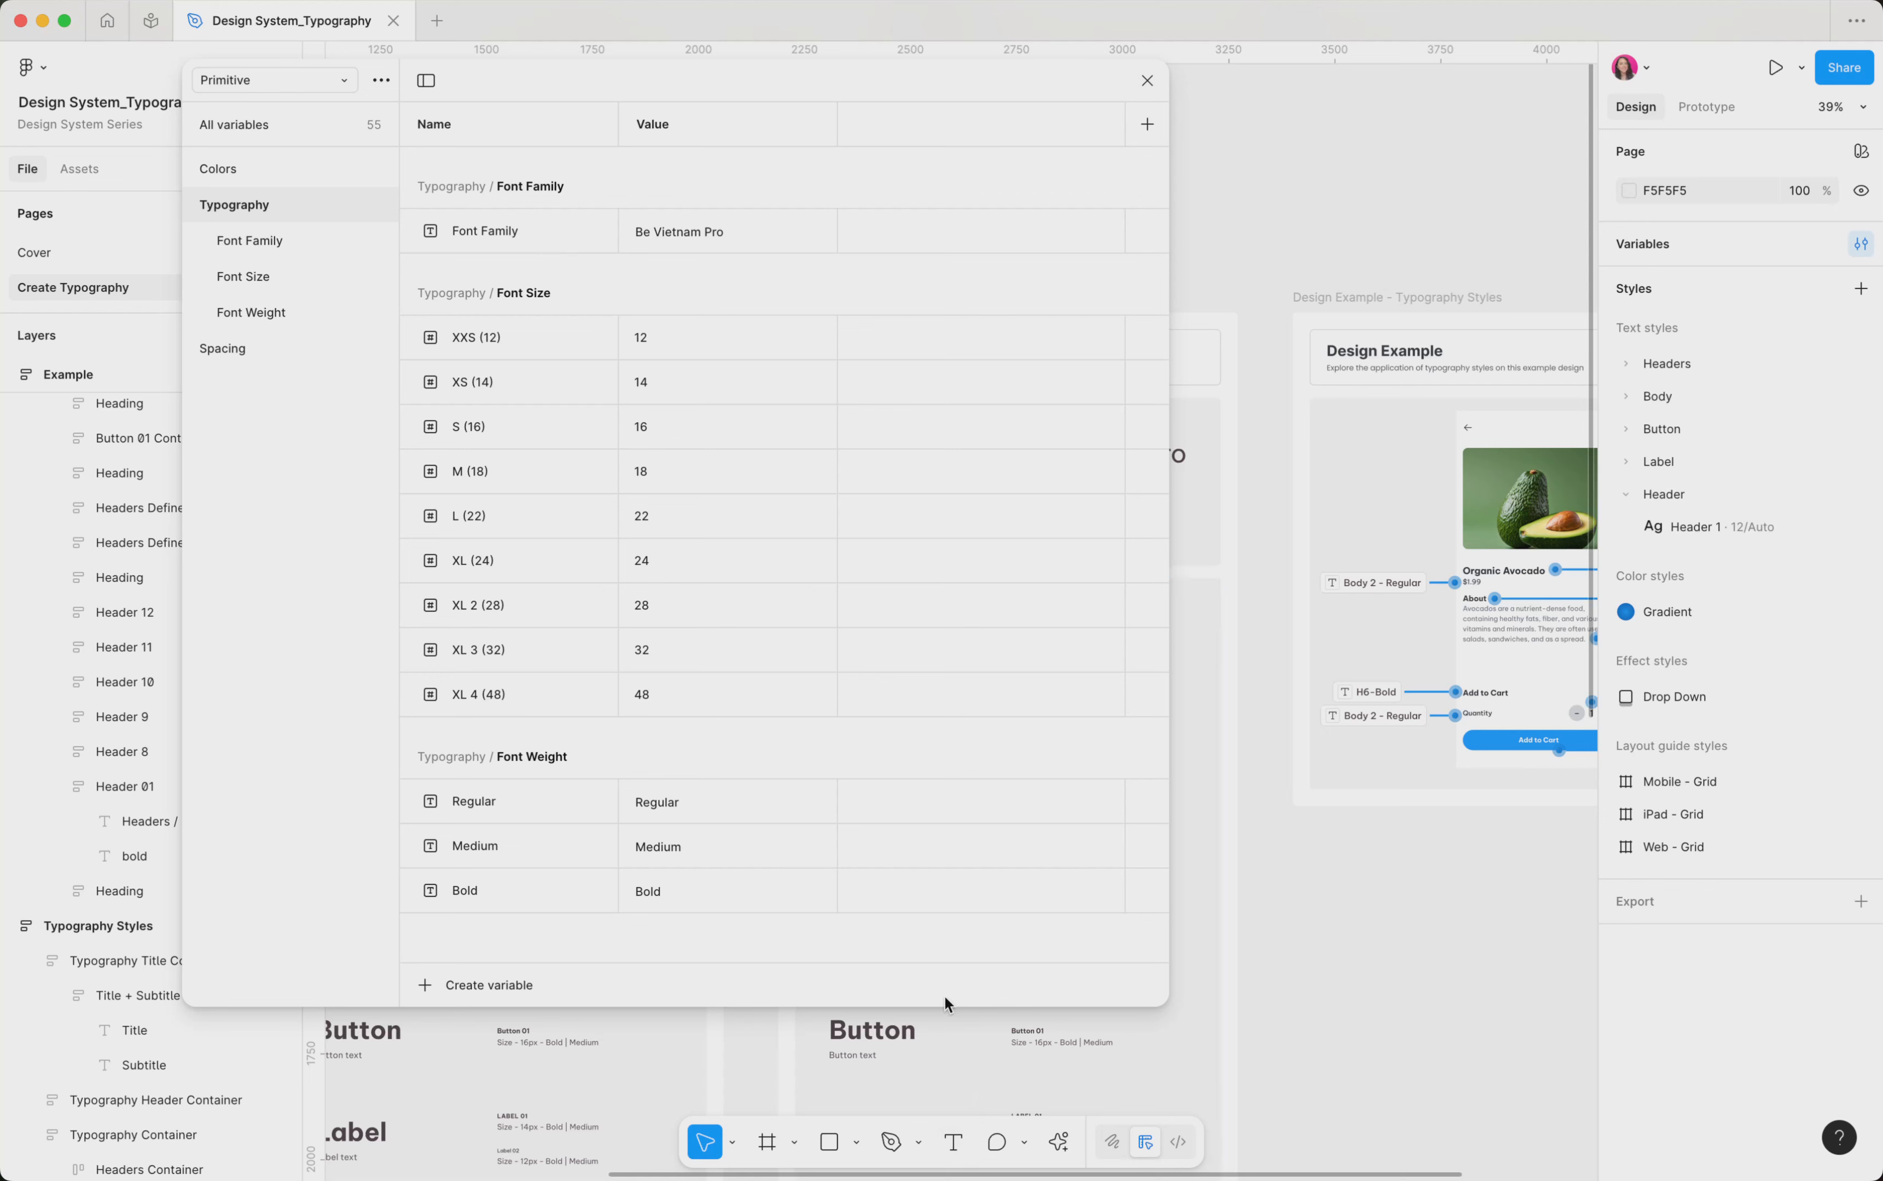
pyautogui.moveTo(944, 1008); pyautogui.dragTo(949, 285)
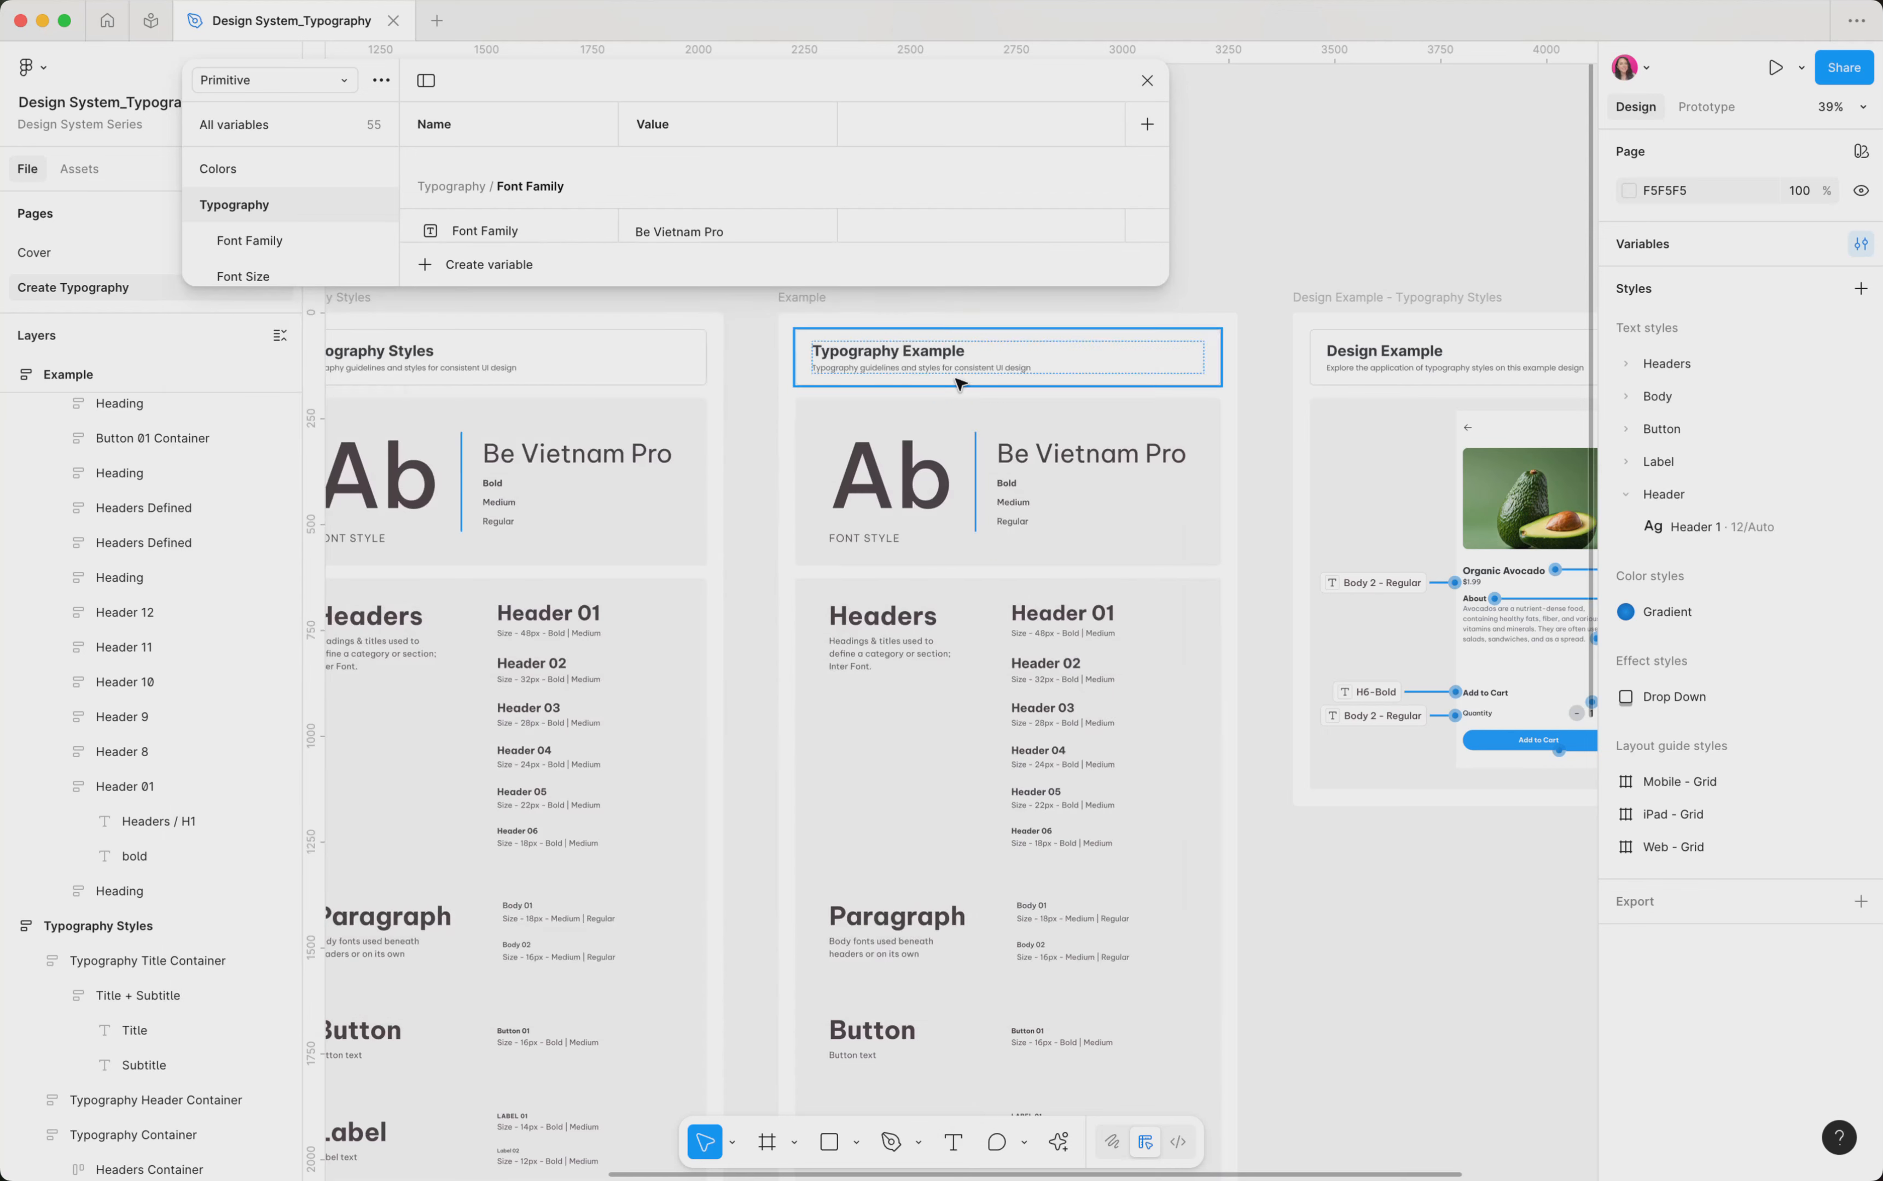
pyautogui.scroll(-1, 677, 218)
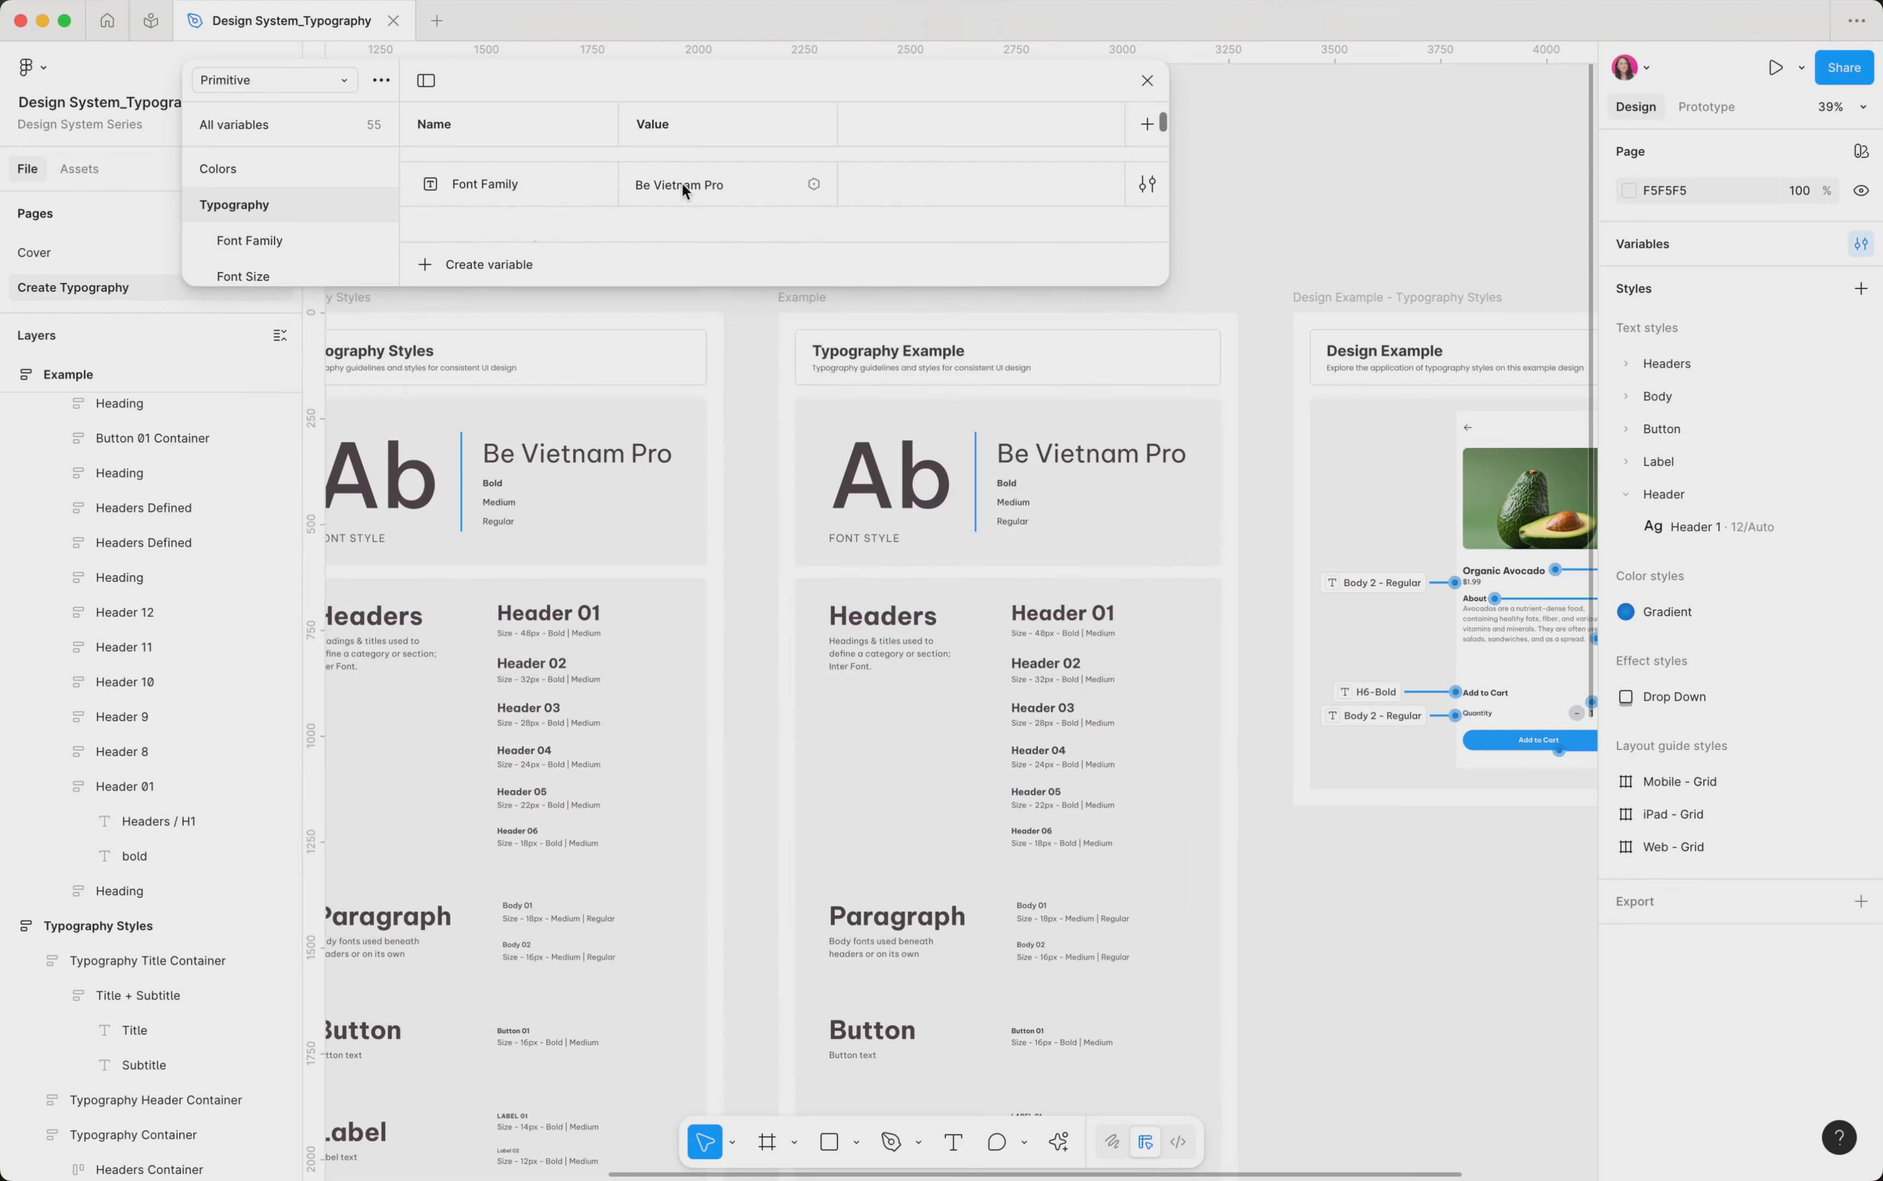
pyautogui.doubleClick(680, 185)
pyautogui.click(736, 185)
pyautogui.moveTo(733, 188); pyautogui.dragTo(609, 196)
pyautogui.press('super+c')
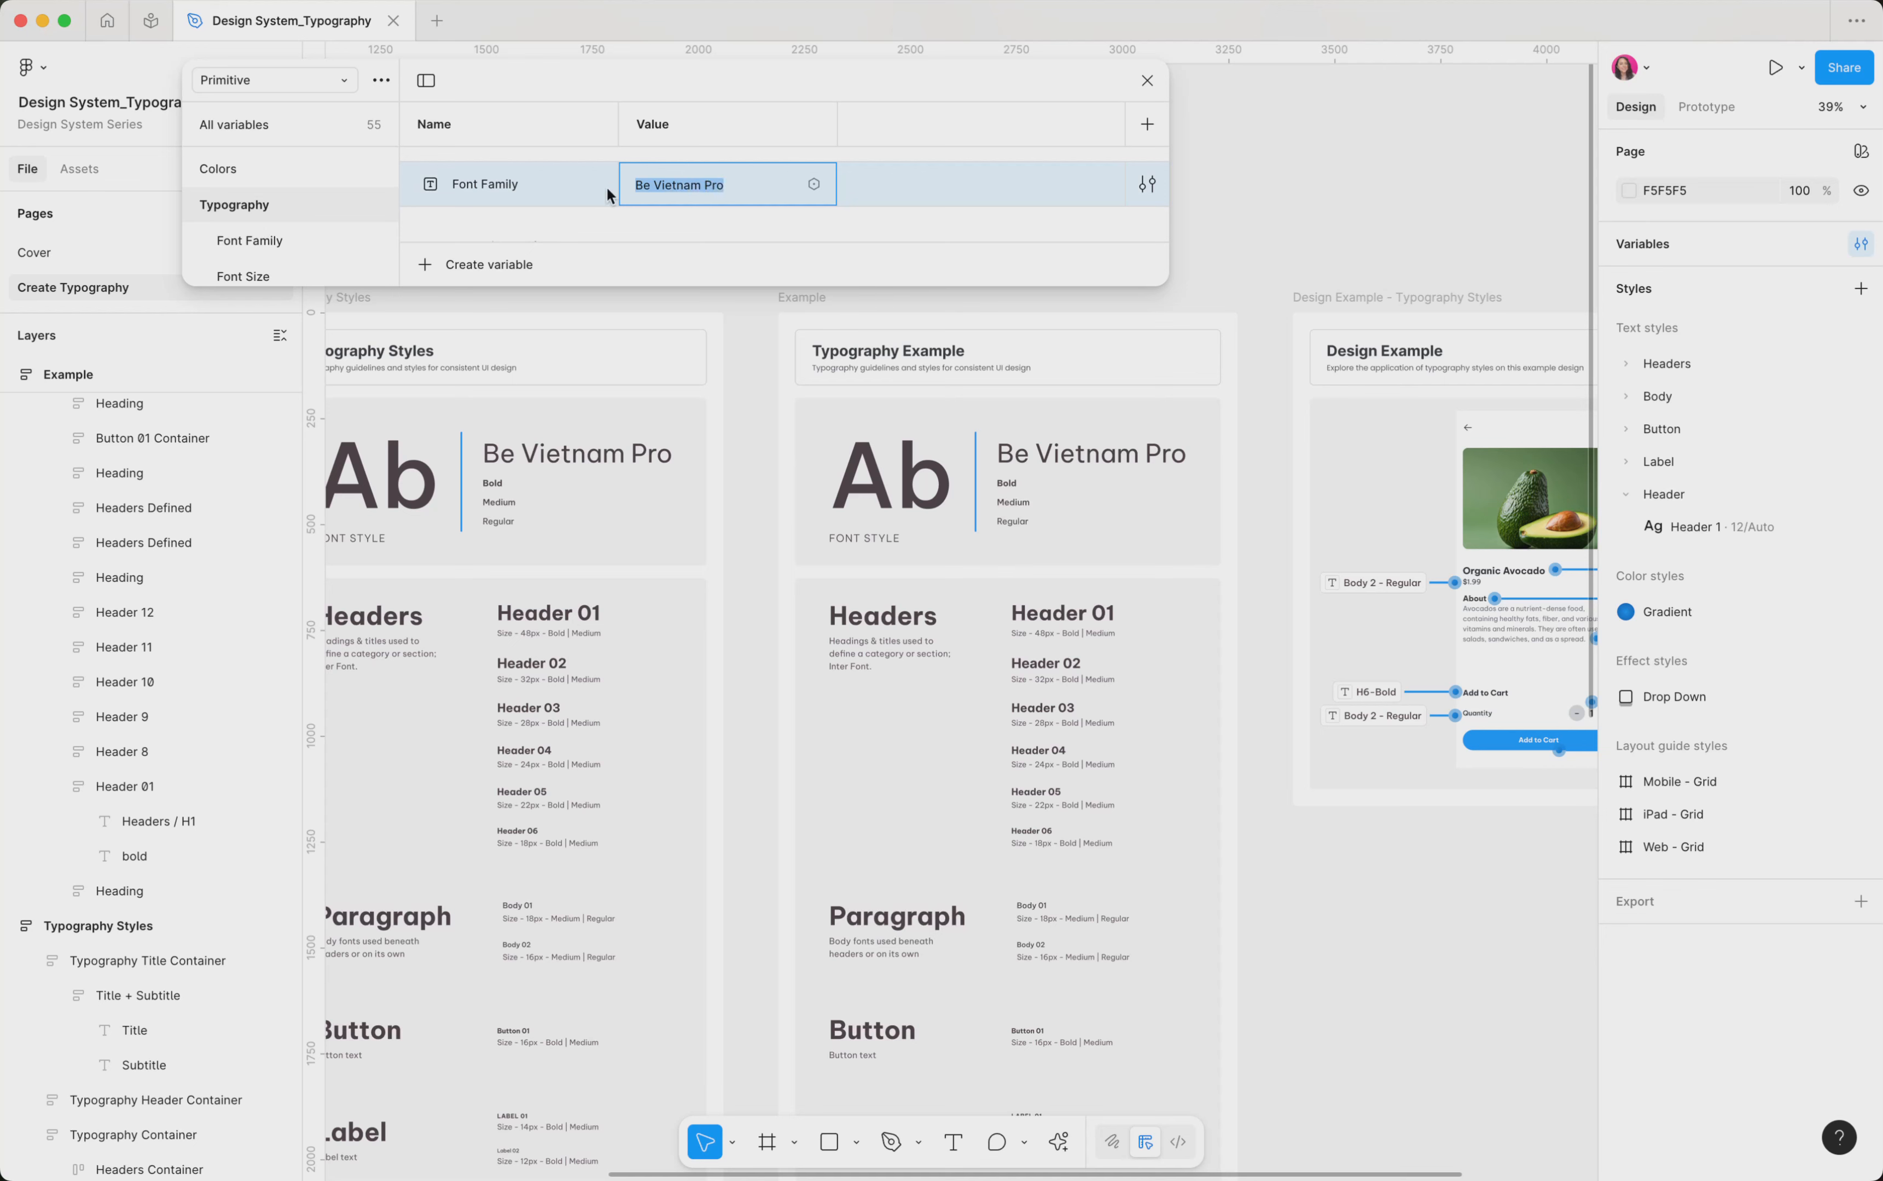
pyautogui.write('Combo')
pyautogui.press('Return')
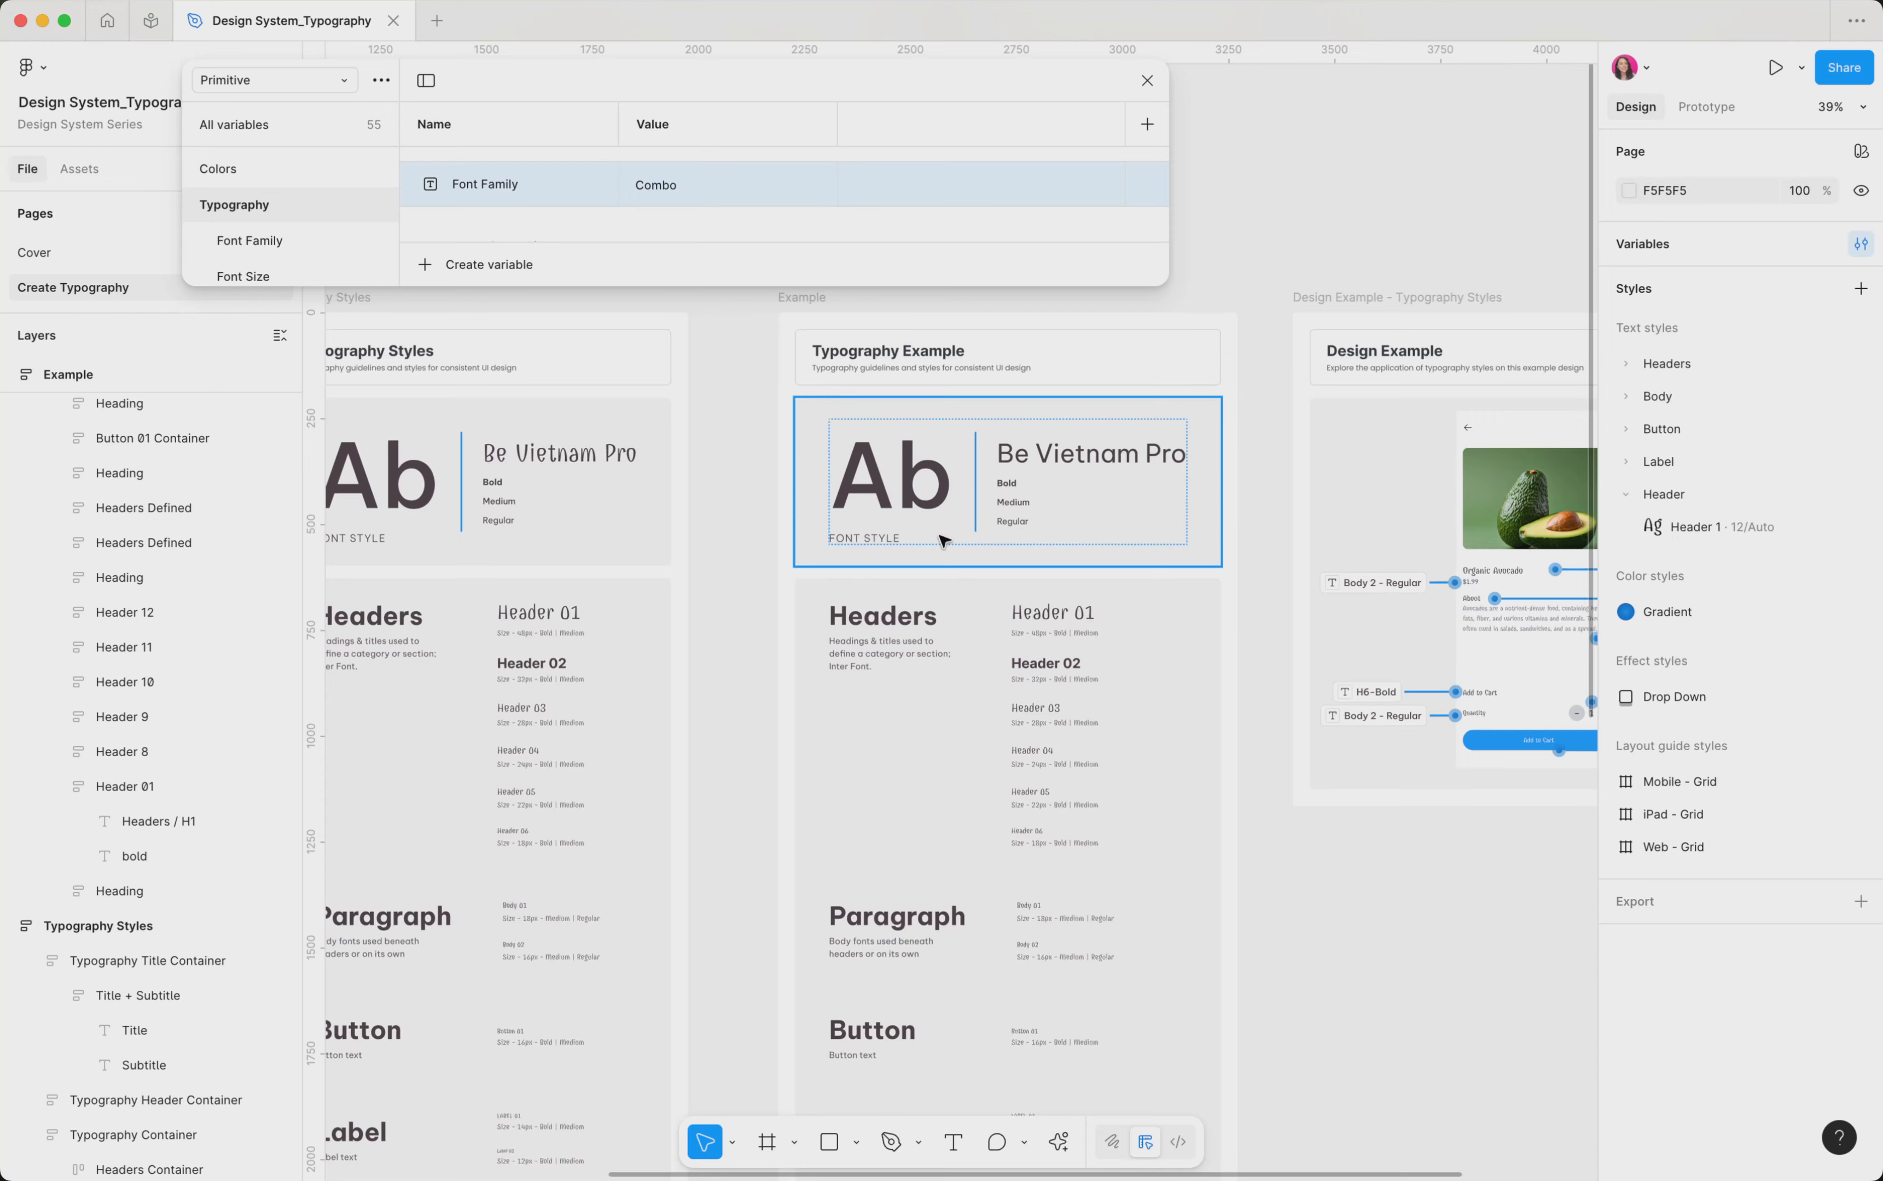
pyautogui.scroll(-3, 942, 539)
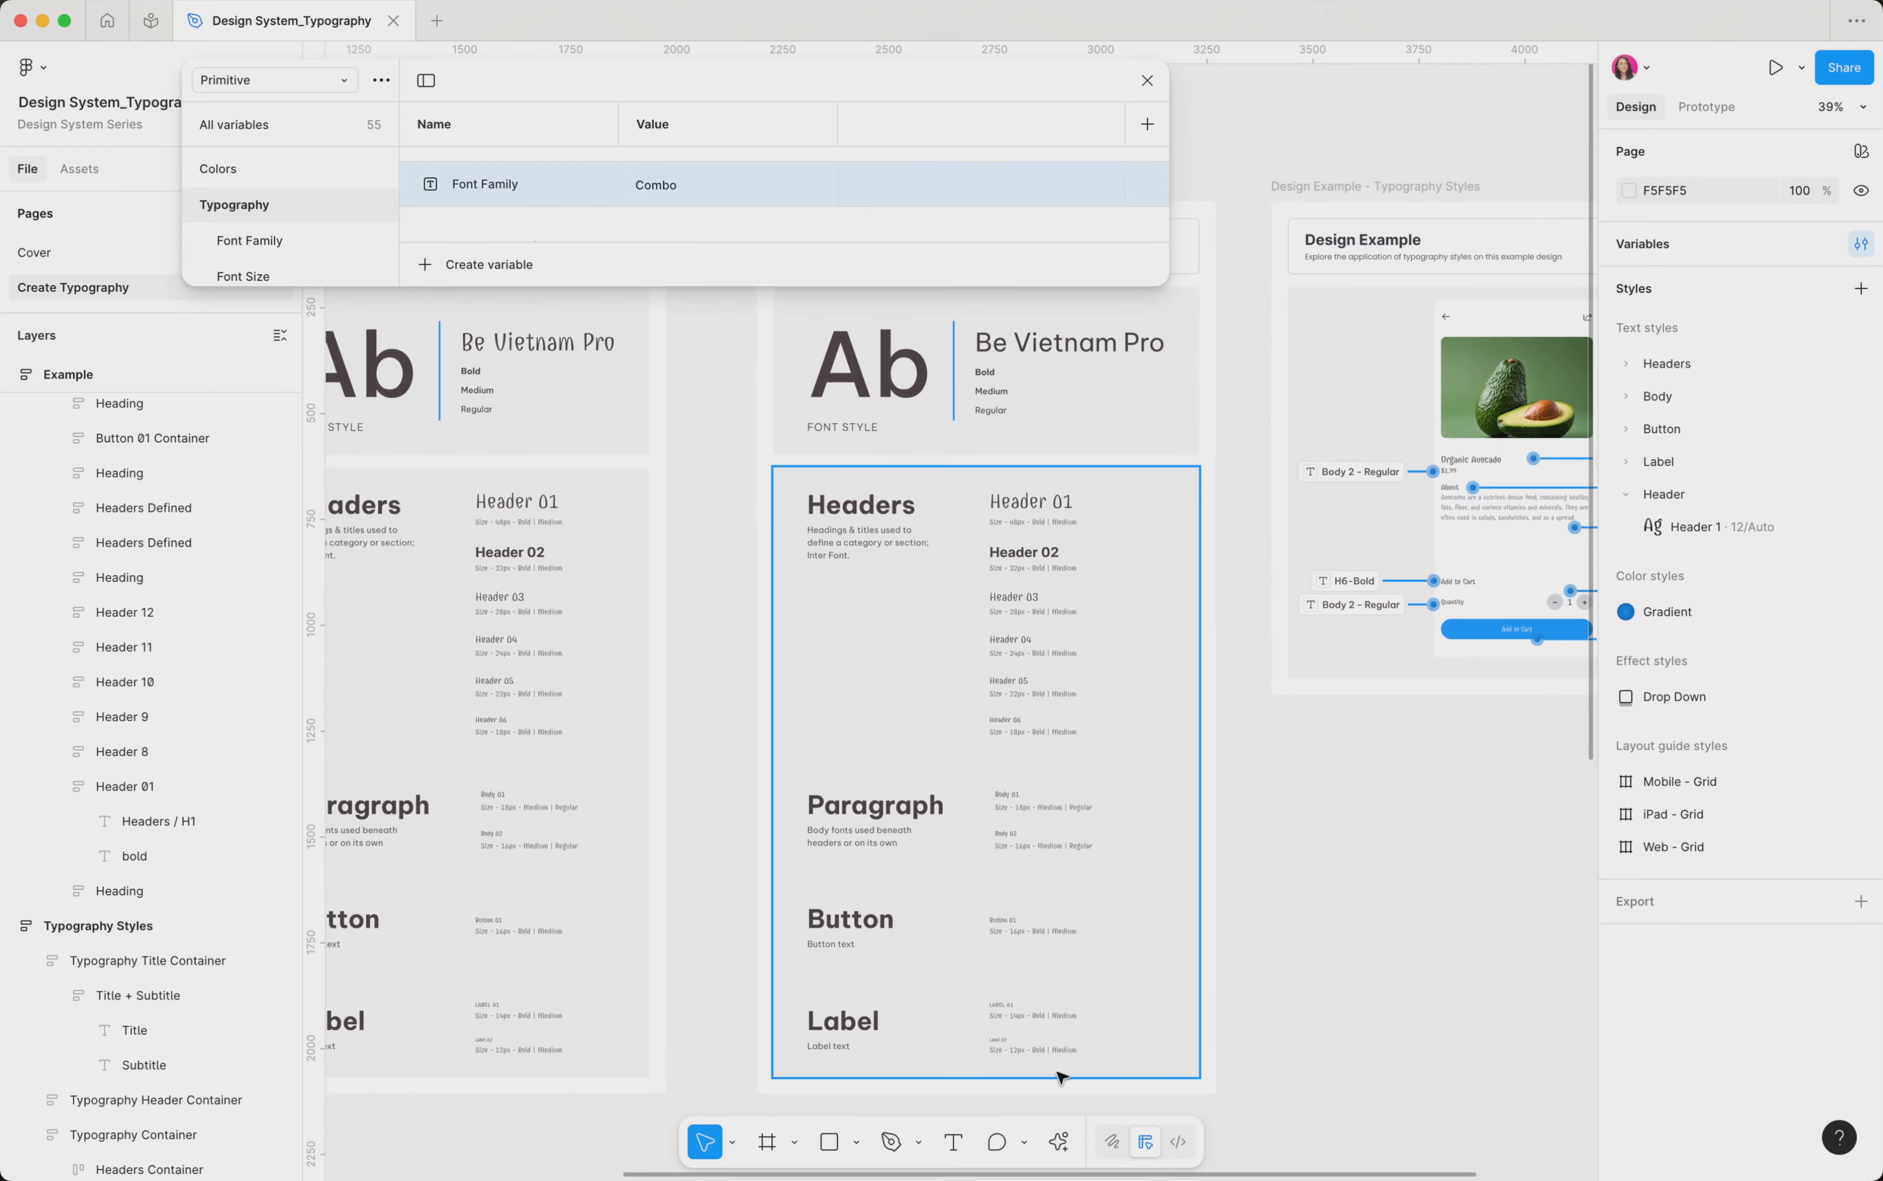
# Set the Font Family variable back to Be Vietnam Pro and close the variables window
pyautogui.click(674, 184)
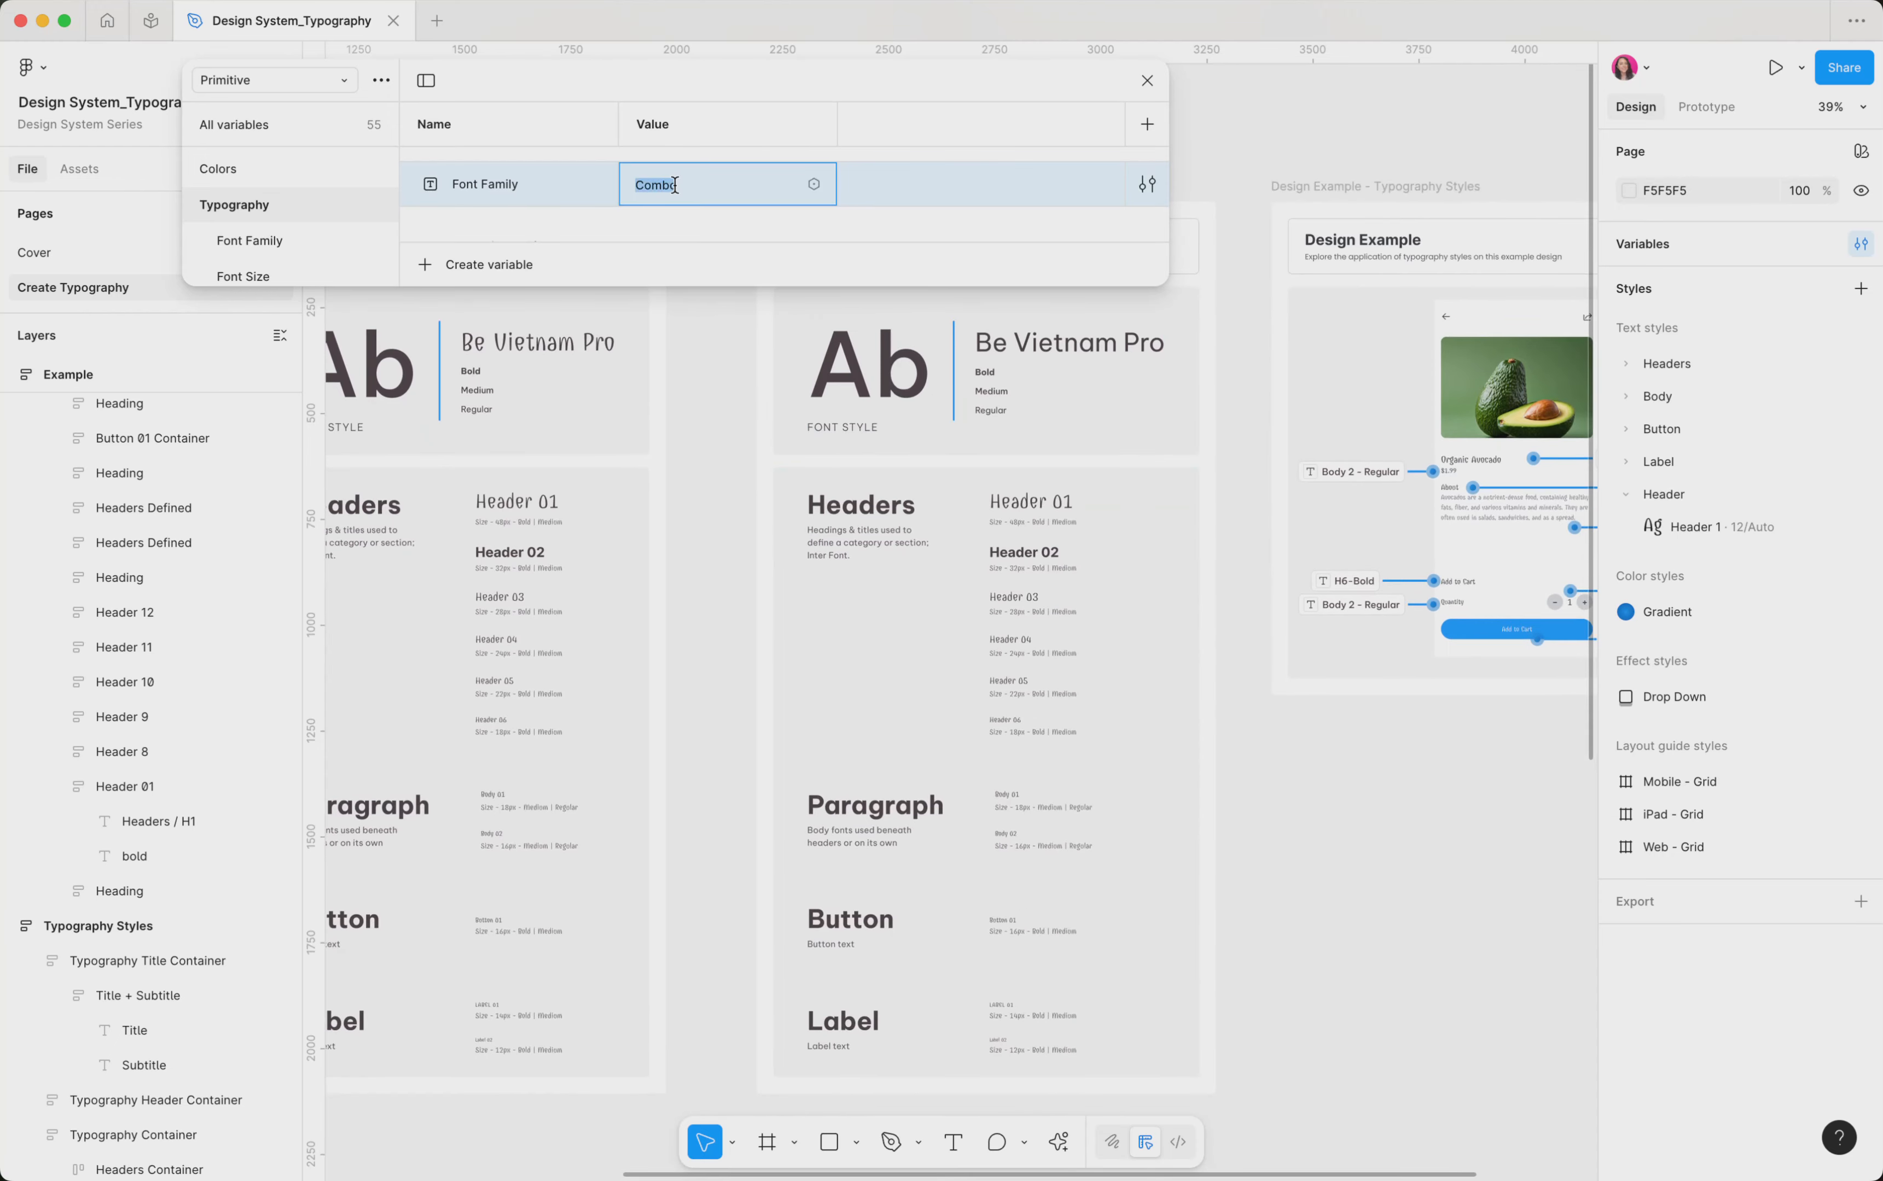
pyautogui.write('Be Vi')
pyautogui.press('BackSpace')
pyautogui.press('BackSpace')
pyautogui.press('BackSpace')
pyautogui.press('BackSpace')
pyautogui.press('super+v')
pyautogui.press('Return')
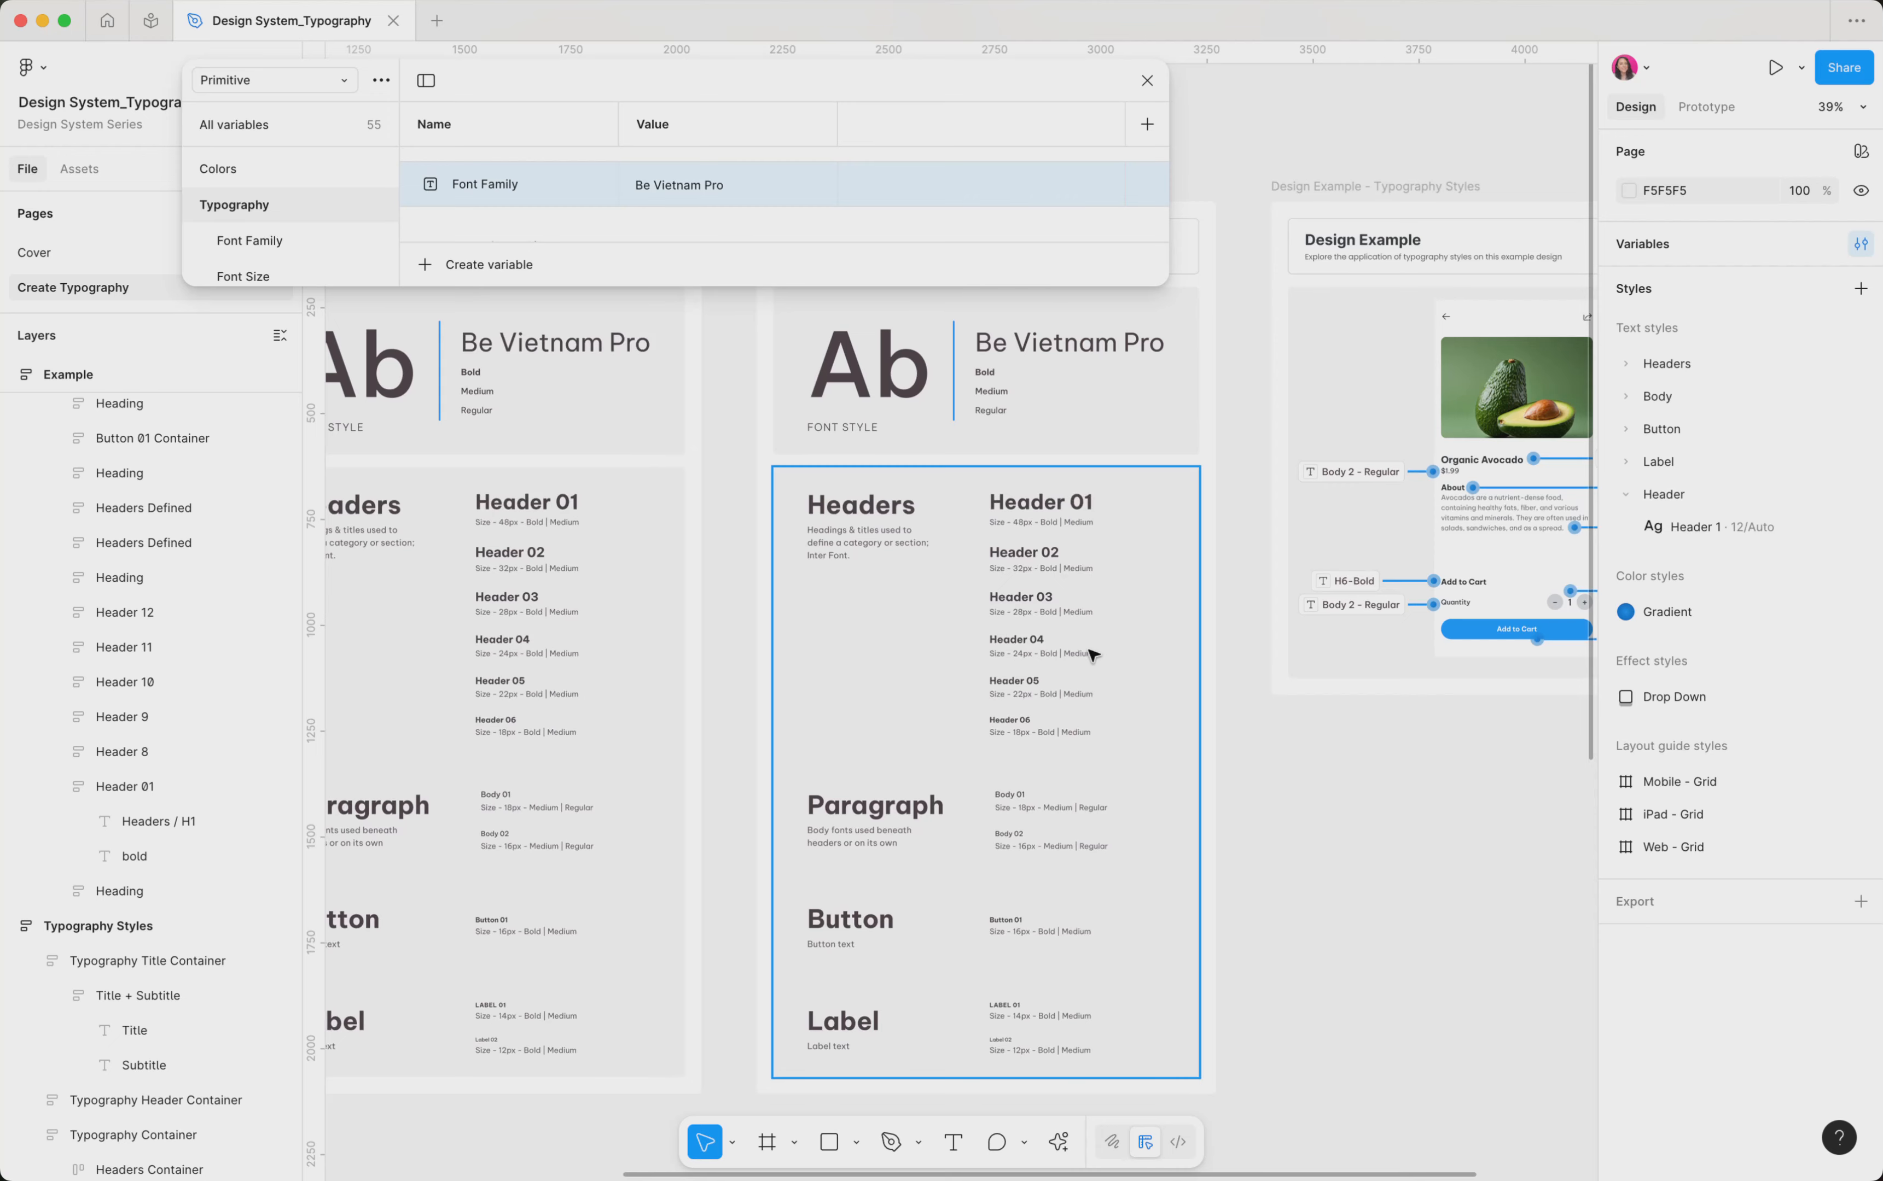
pyautogui.hscroll(5, 1092, 655)
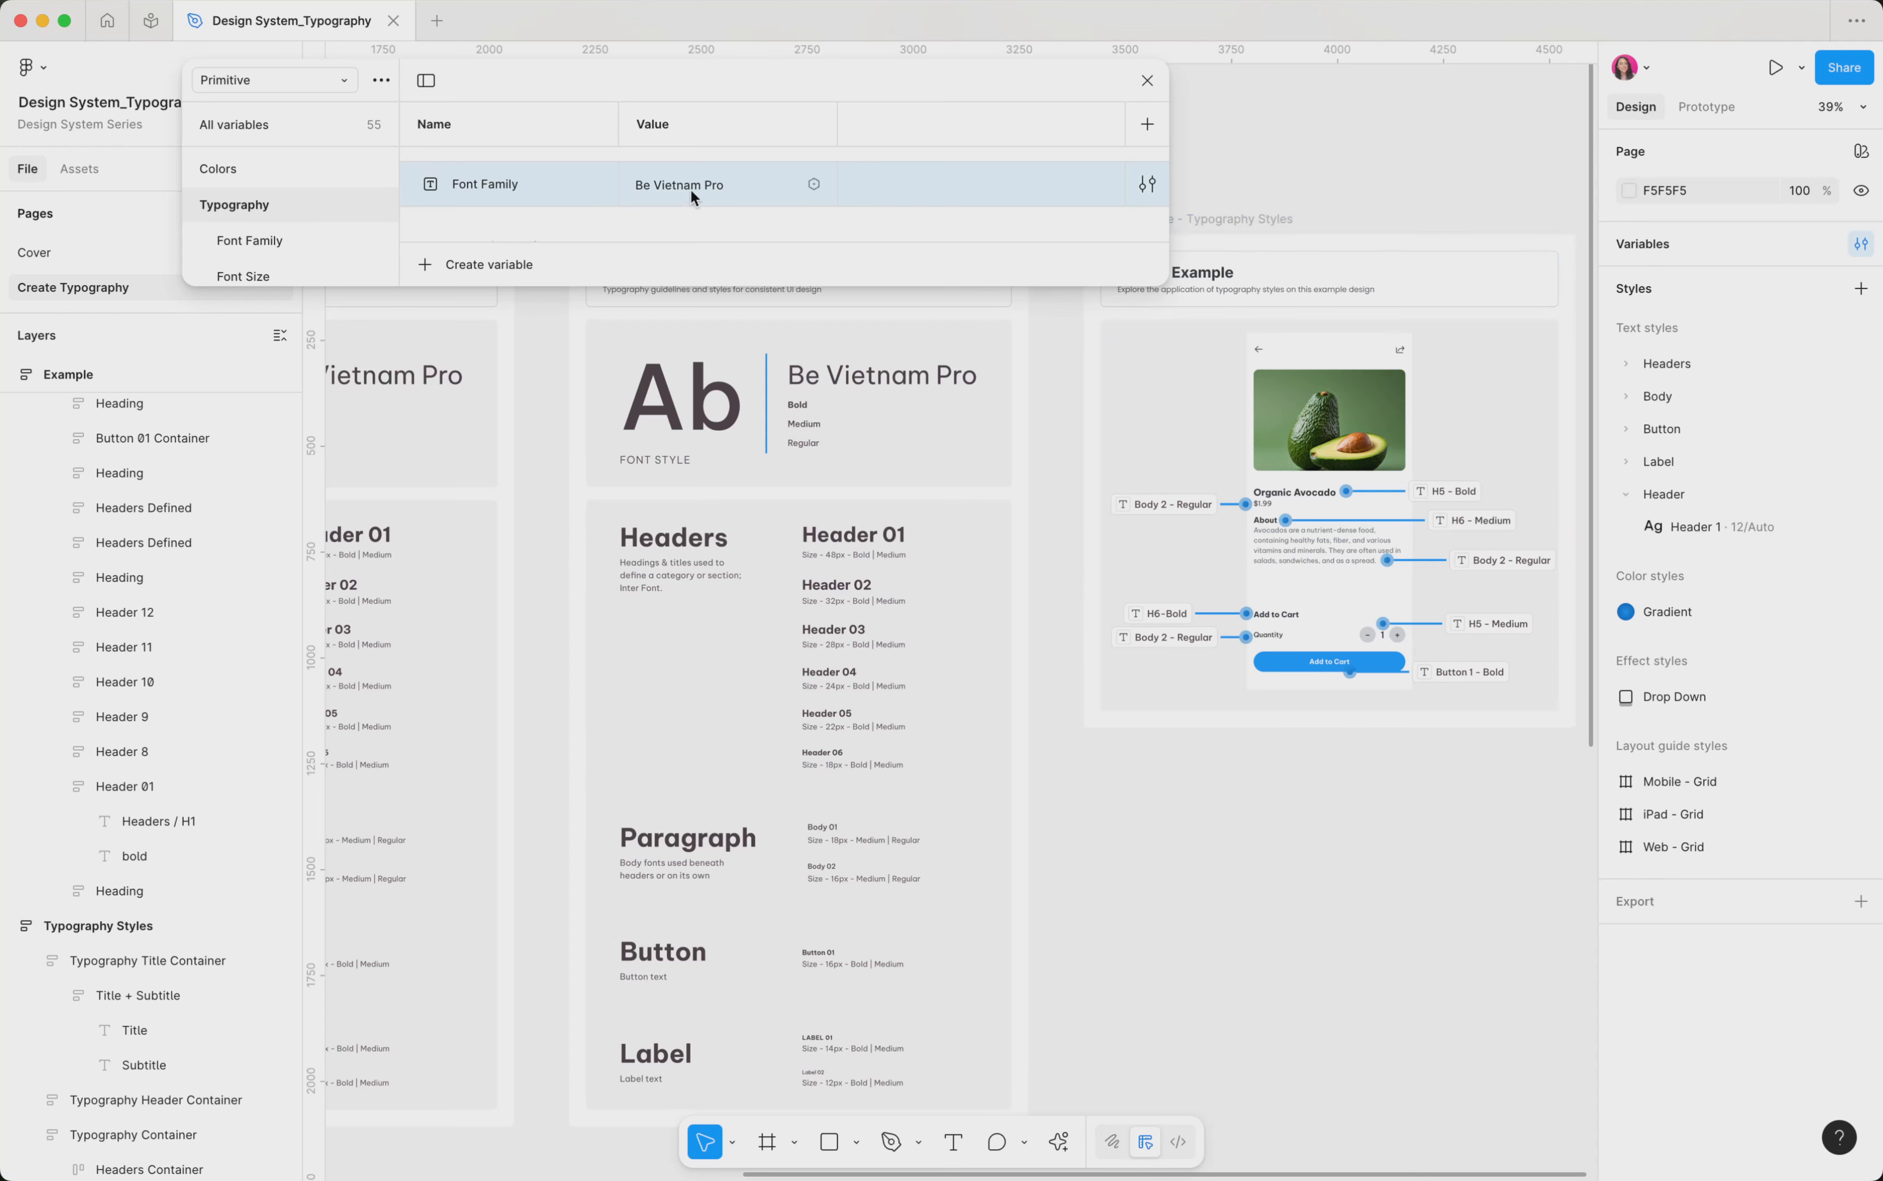
pyautogui.click(1147, 81)
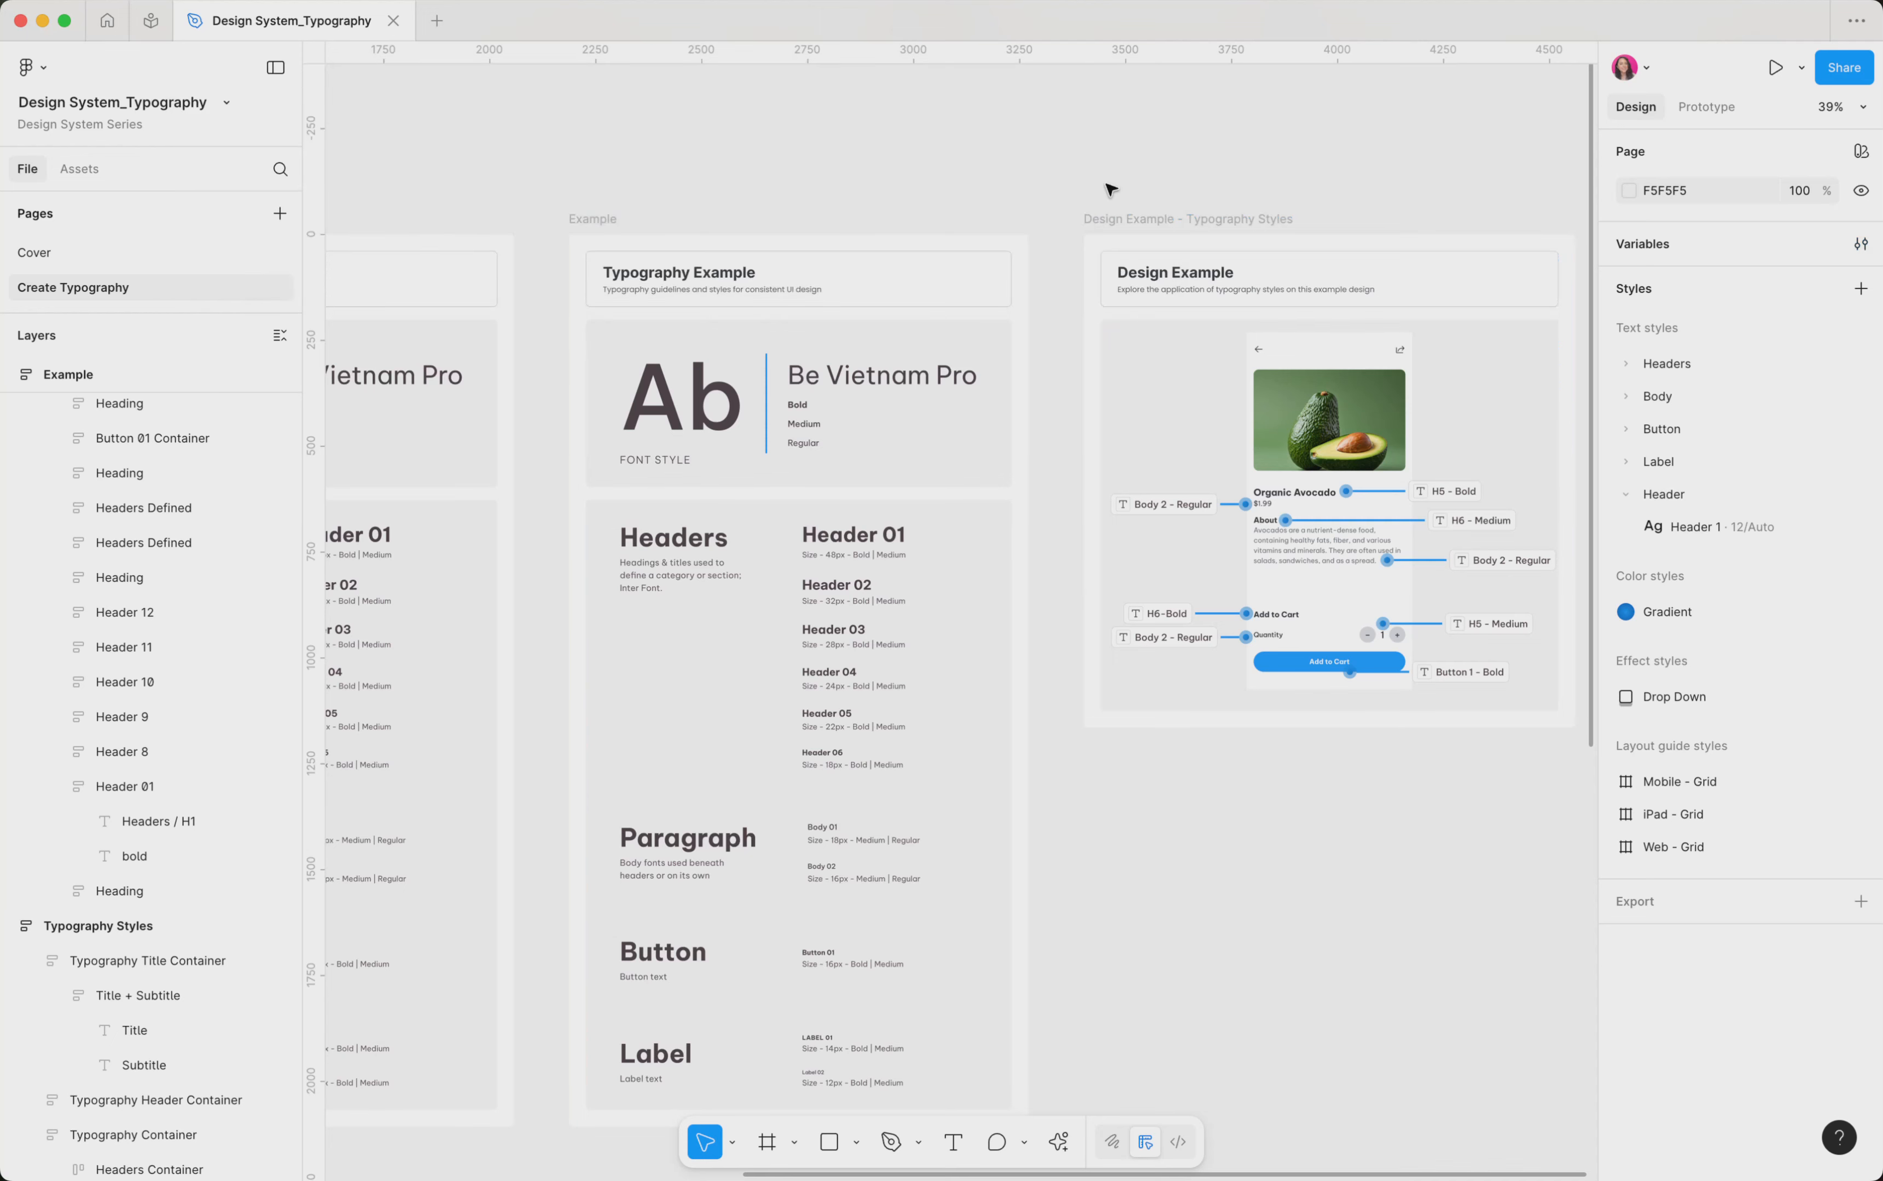
pyautogui.scroll(-2, 1105, 192)
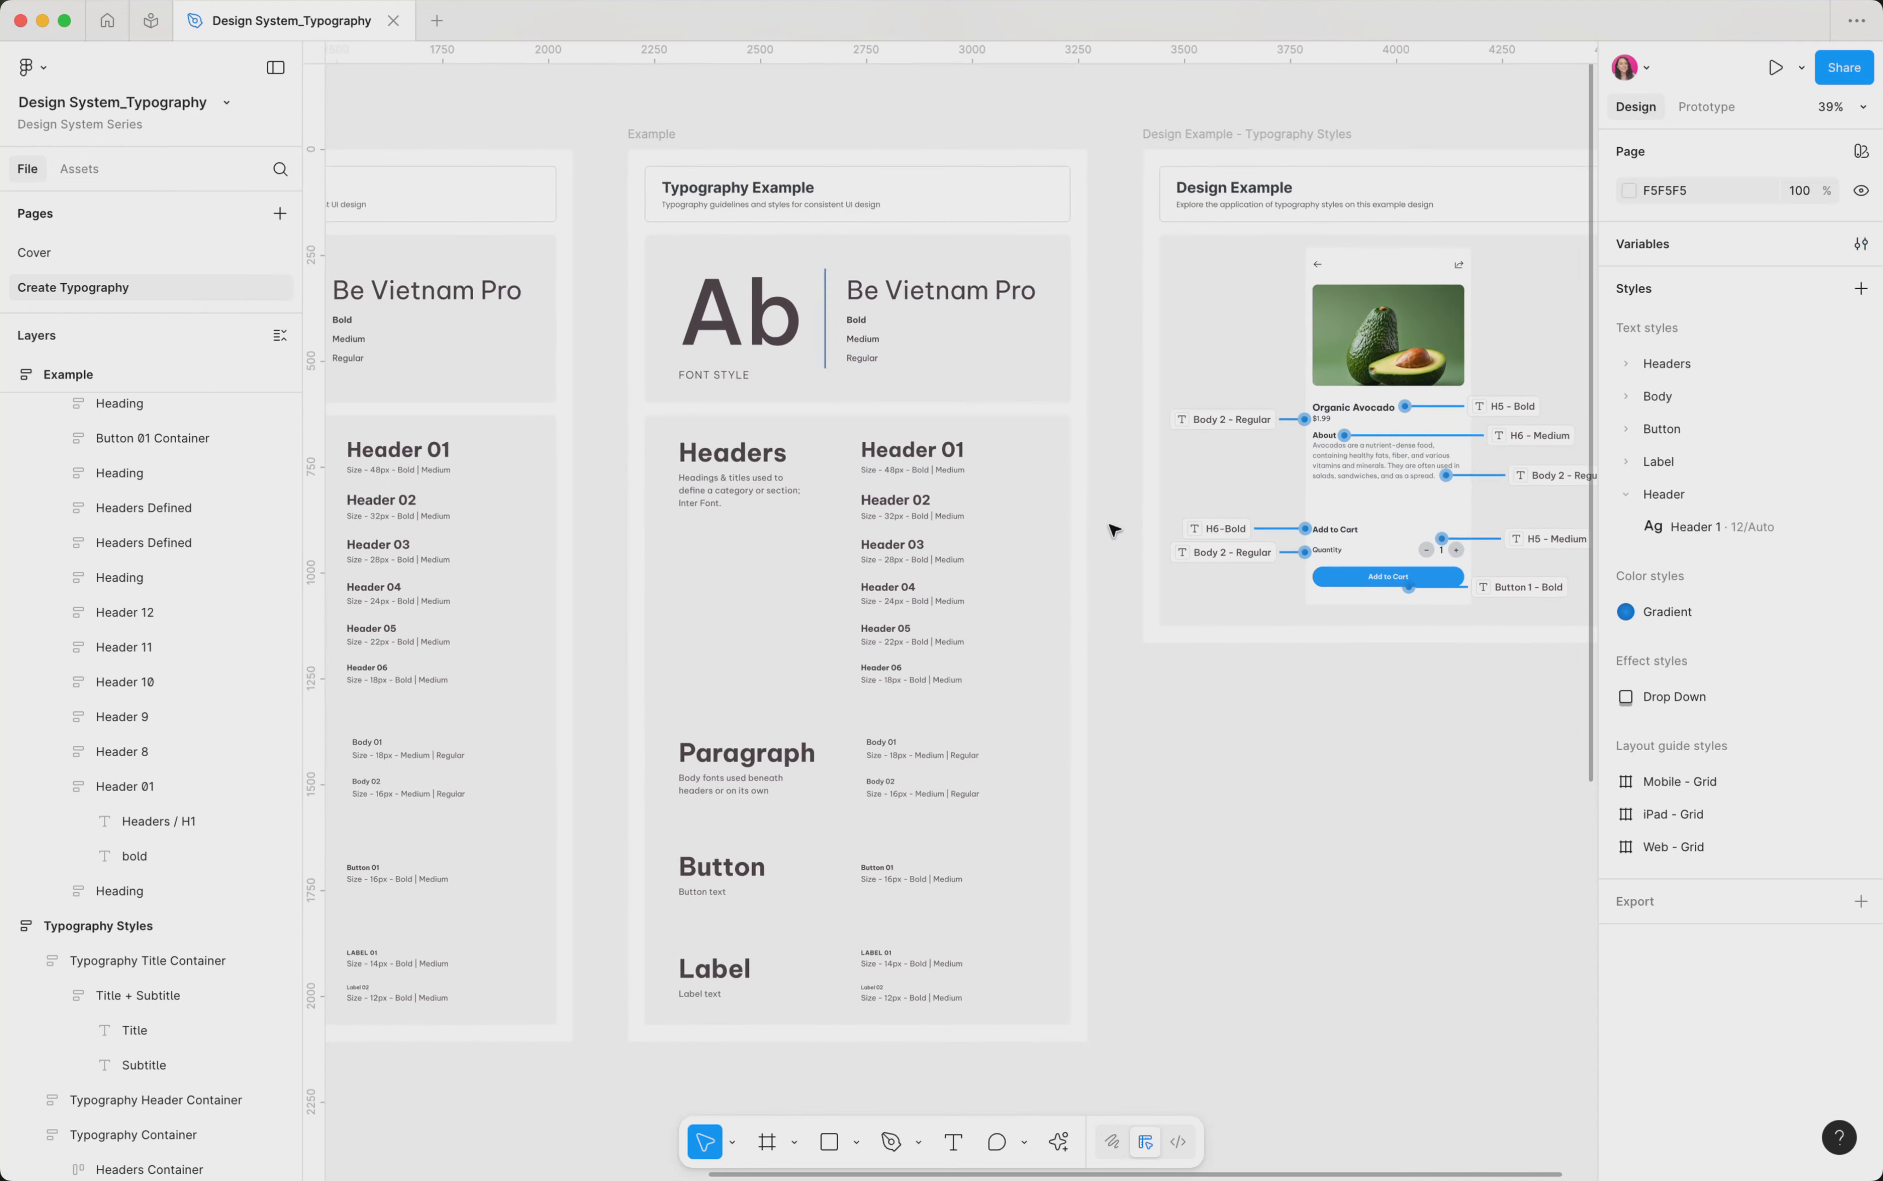